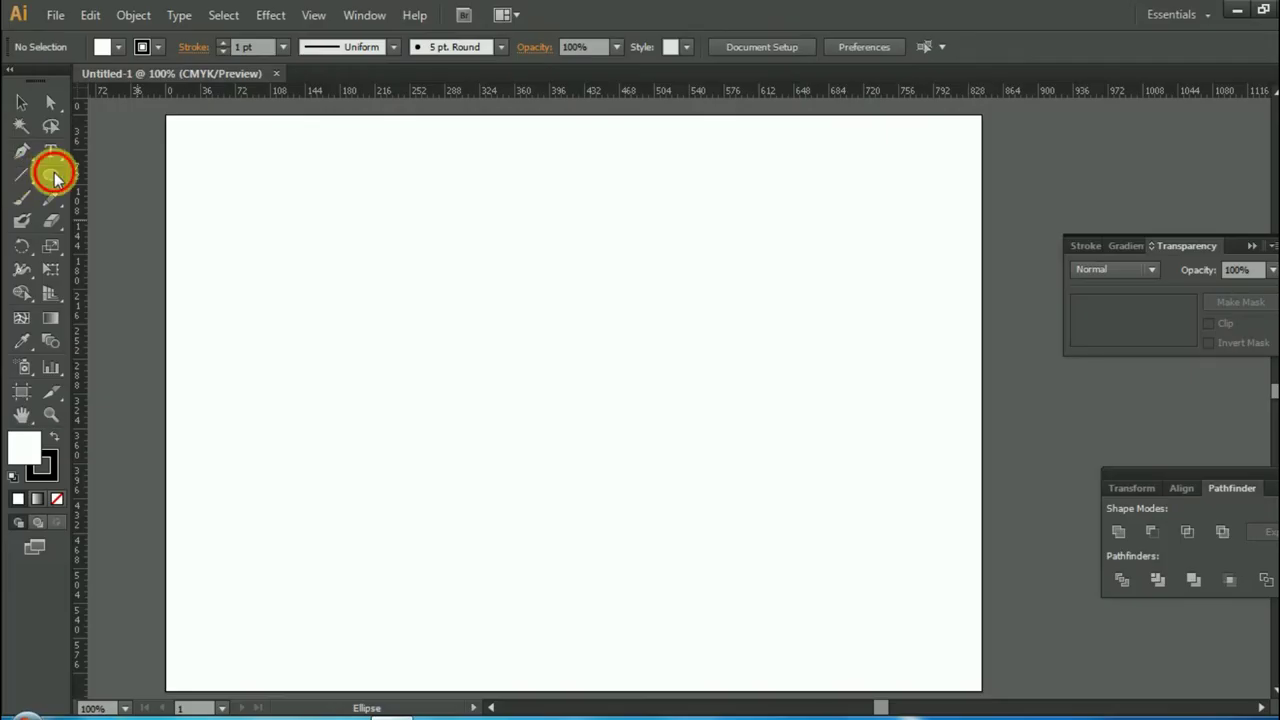
Step: Draw a rounded rectangle about 255 × 62.8 pt with a 50 pt corner radius
left_click_drag(54, 177, 100, 194)
left_click(473, 418)
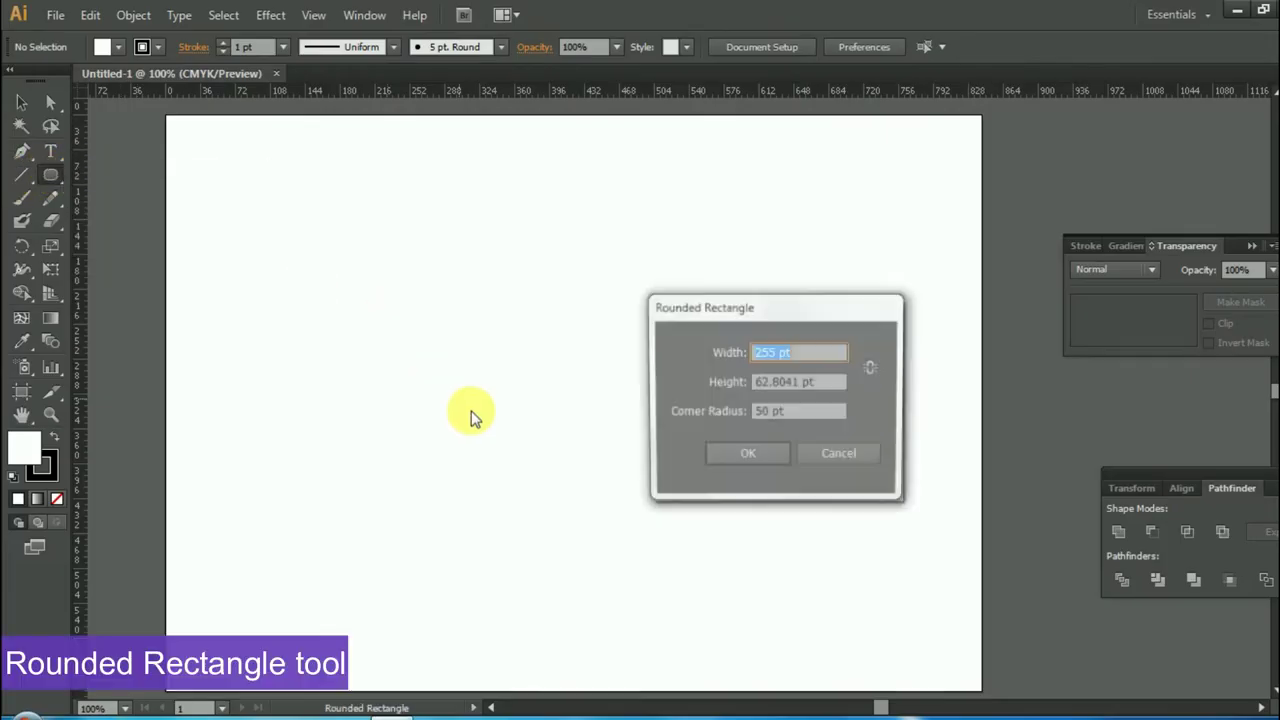
left_click(750, 456)
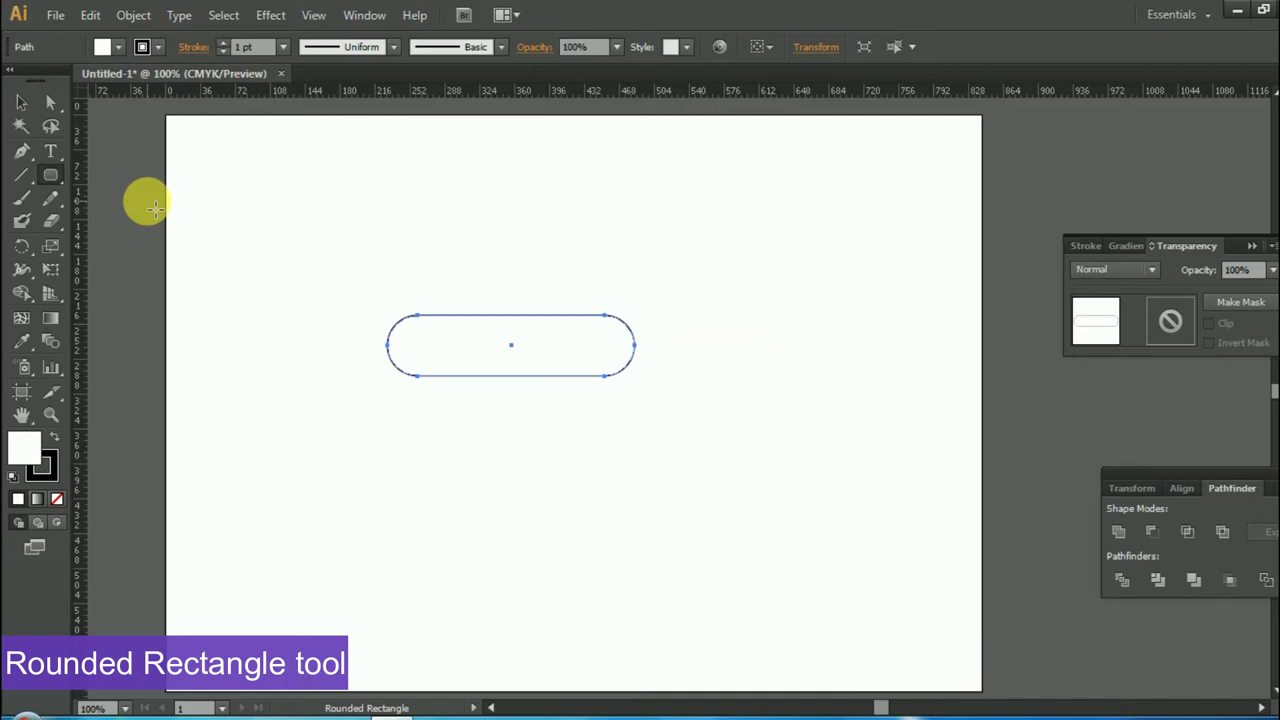
Step: Move the pill shape slightly right and up near the middle of the artboard
left_click(22, 104)
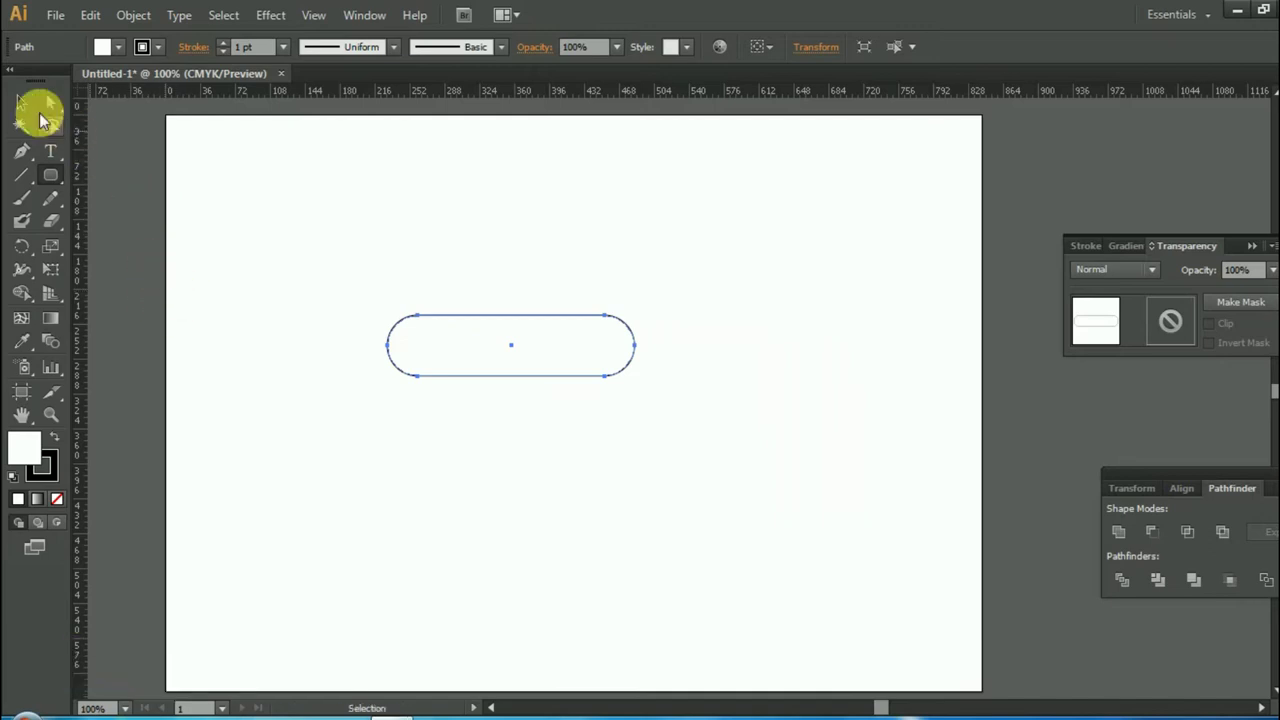
left_click(546, 431)
left_click_drag(486, 318, 532, 306)
left_click(508, 428)
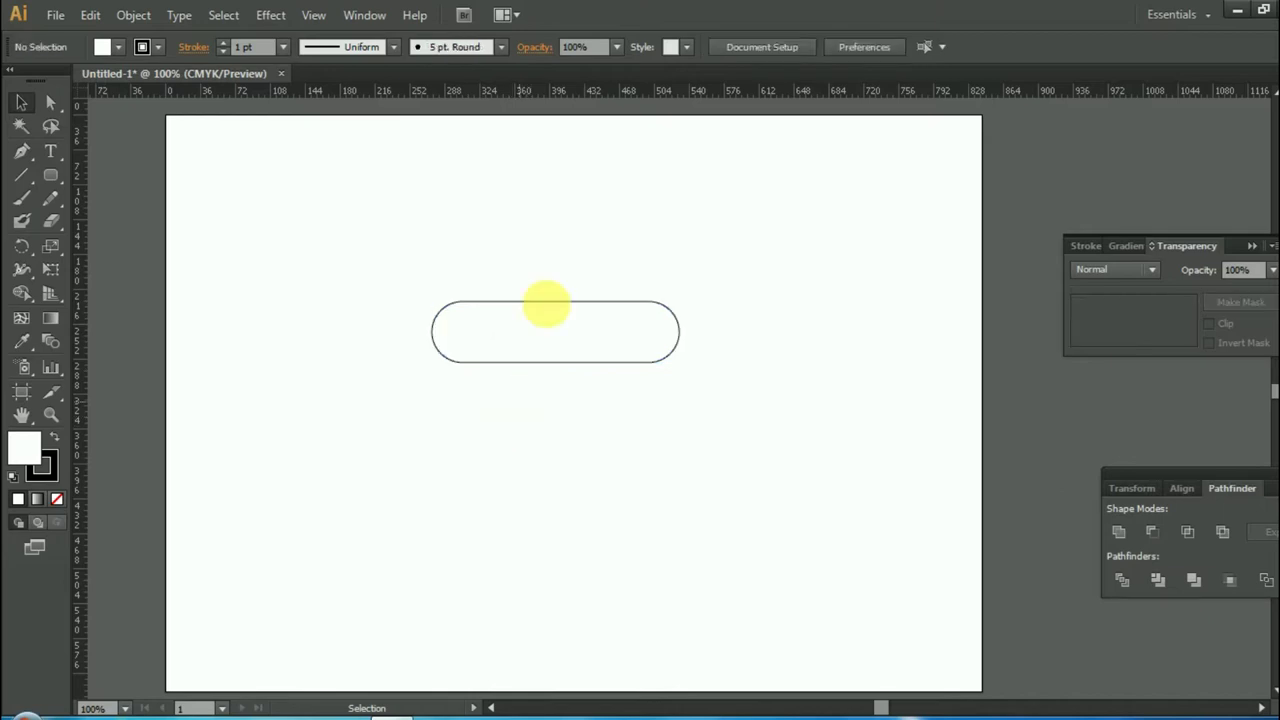
left_click(517, 314)
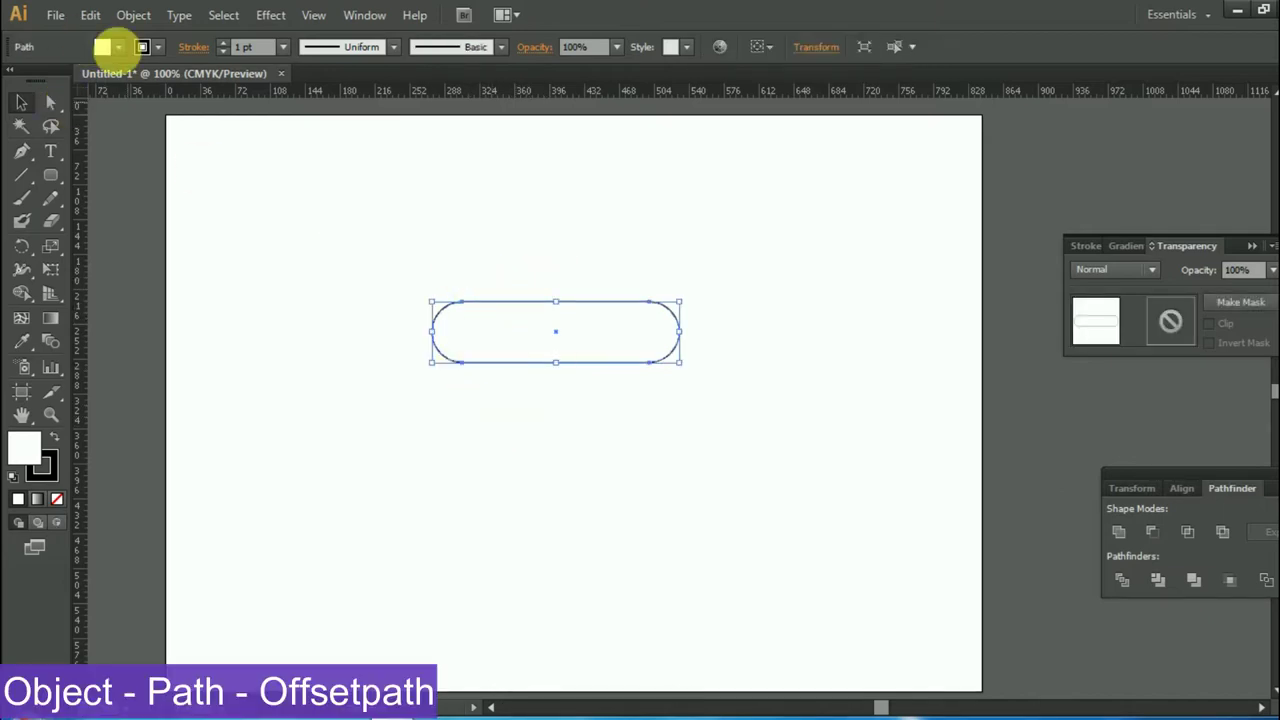
Step: Apply Offset Path with a 30 pt offset to create a larger outline around the pill
left_click(131, 18)
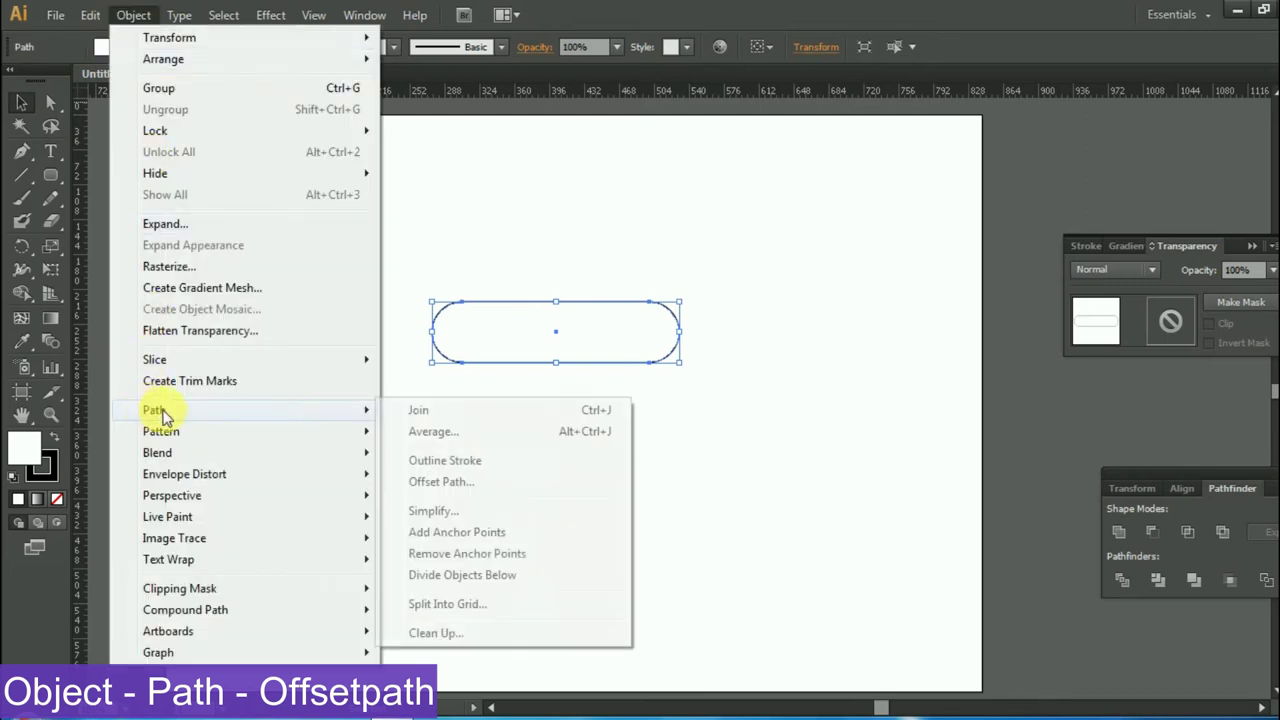
mouse_move(154, 410)
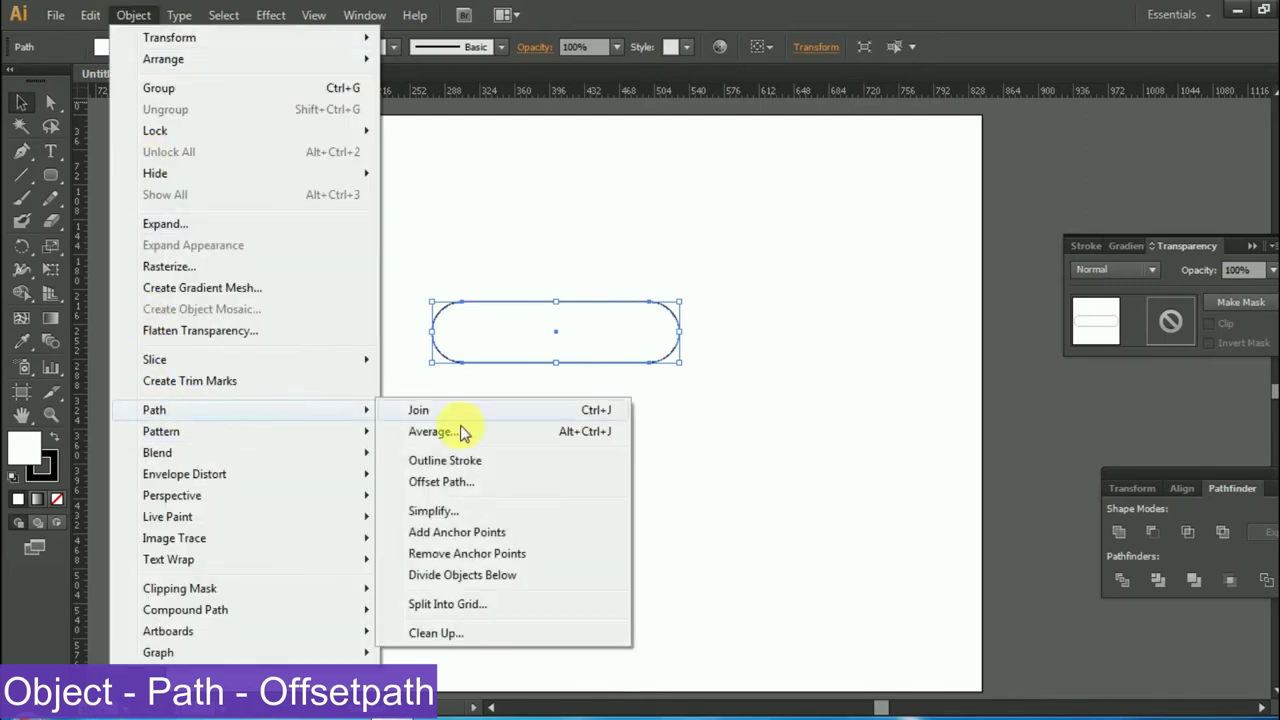
left_click(445, 485)
left_click(975, 305)
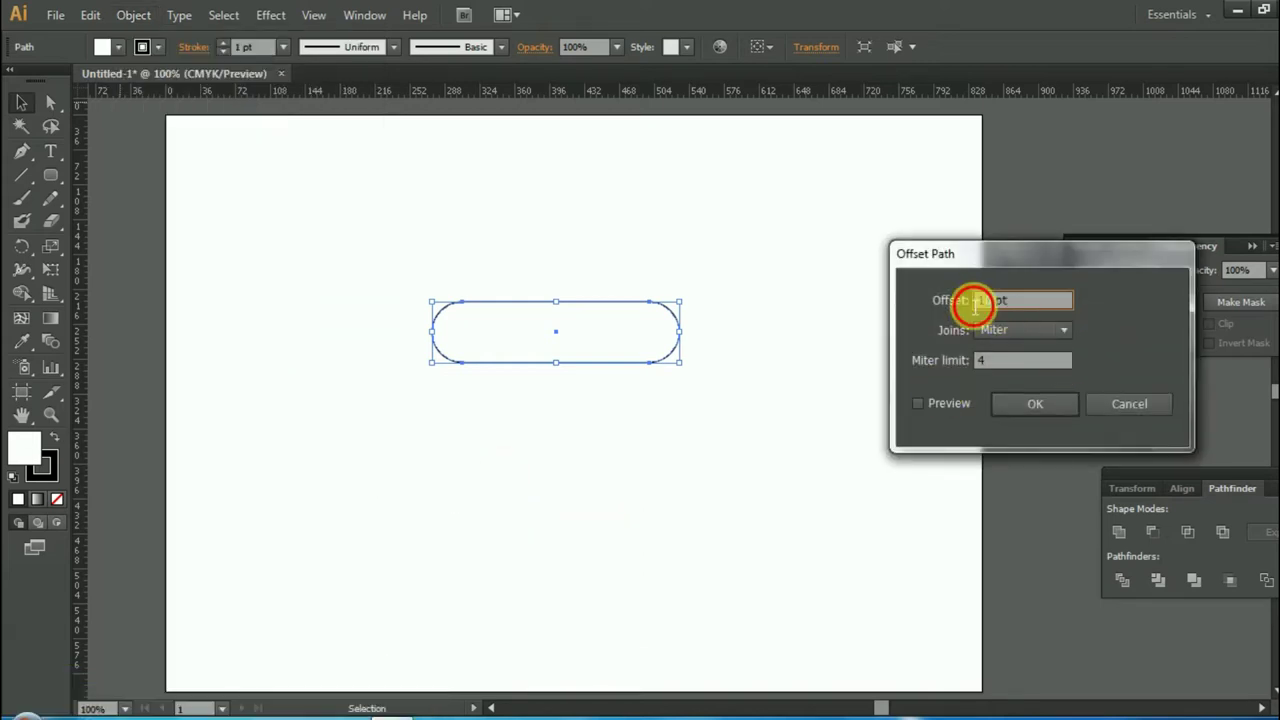
left_click(940, 403)
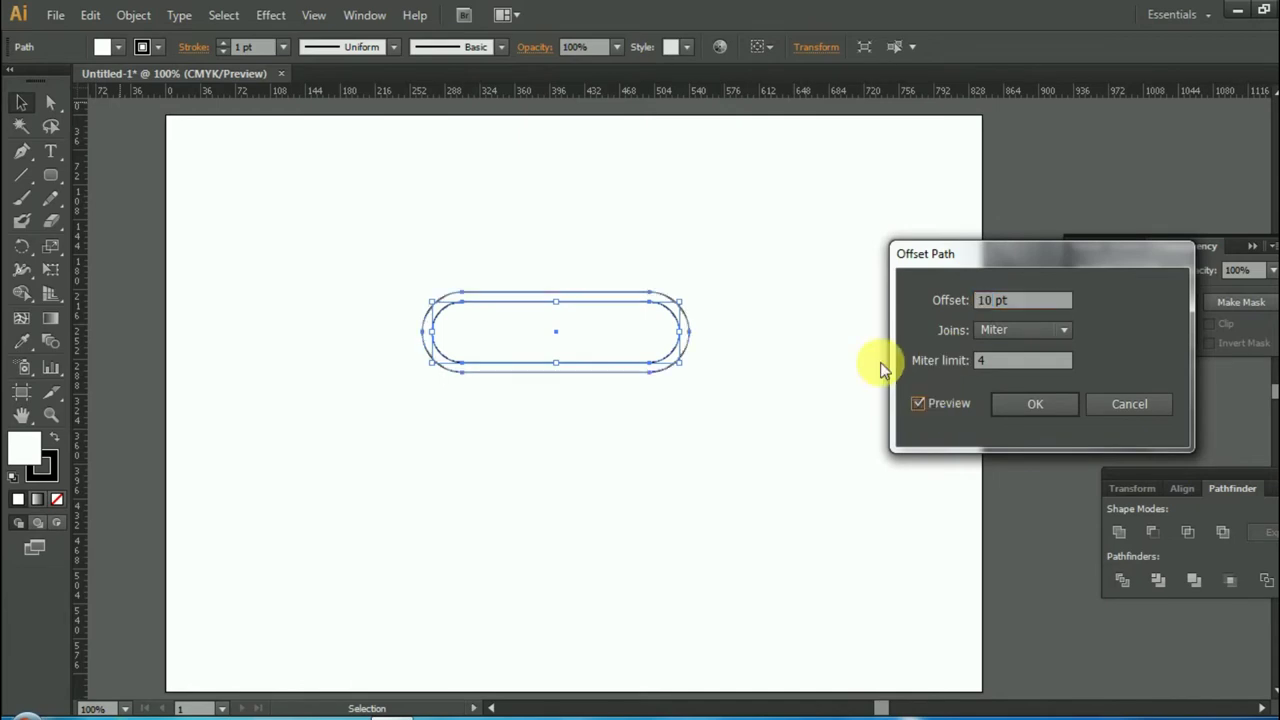
double_click(985, 300)
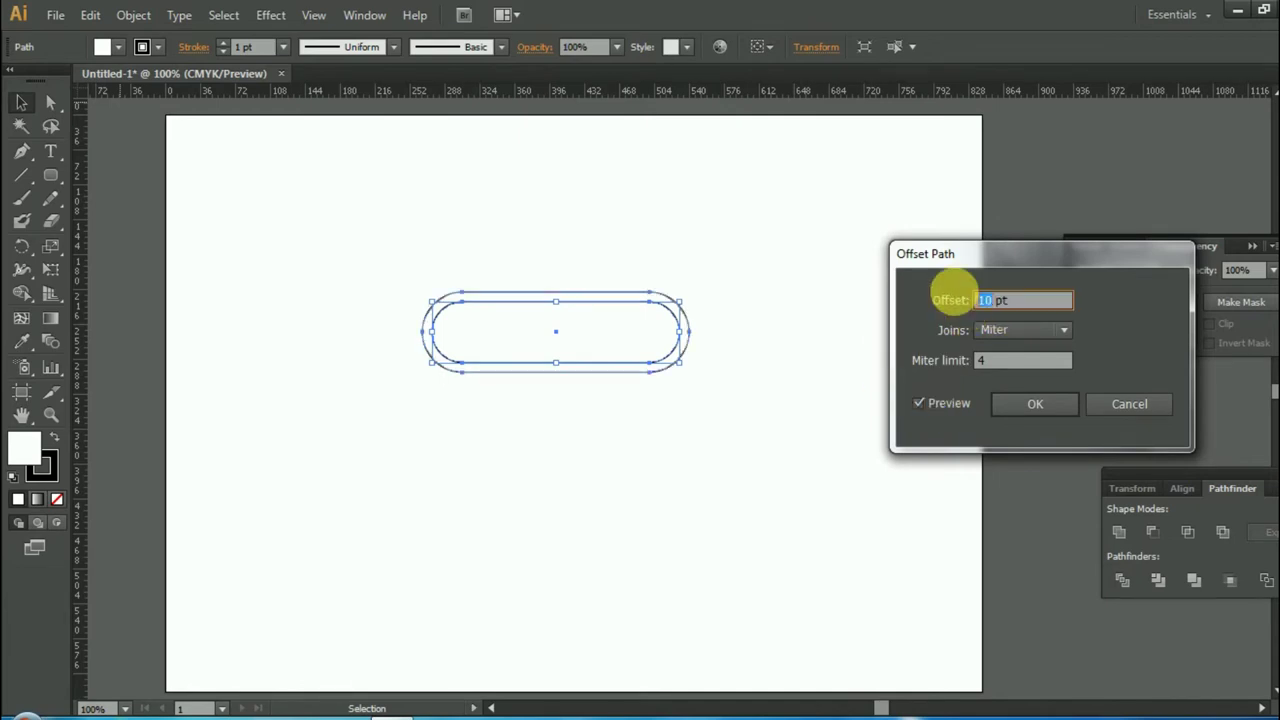
type("30")
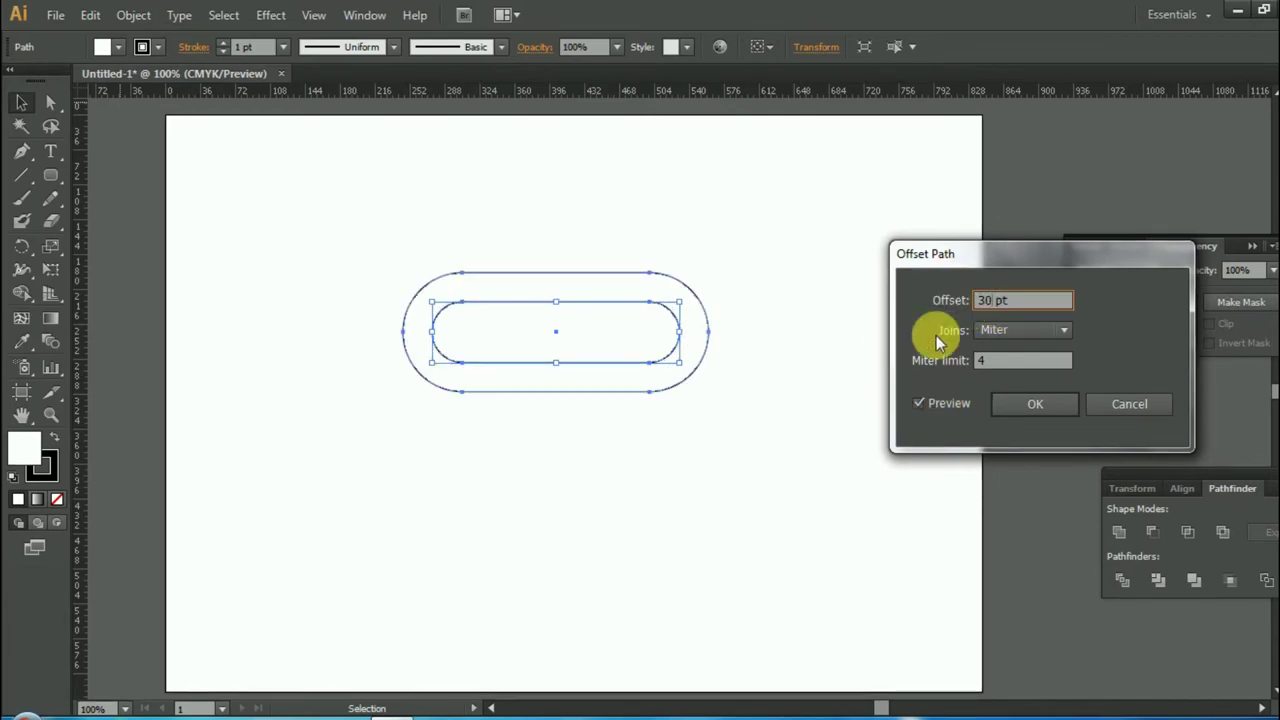
left_click(1014, 413)
left_click(498, 404)
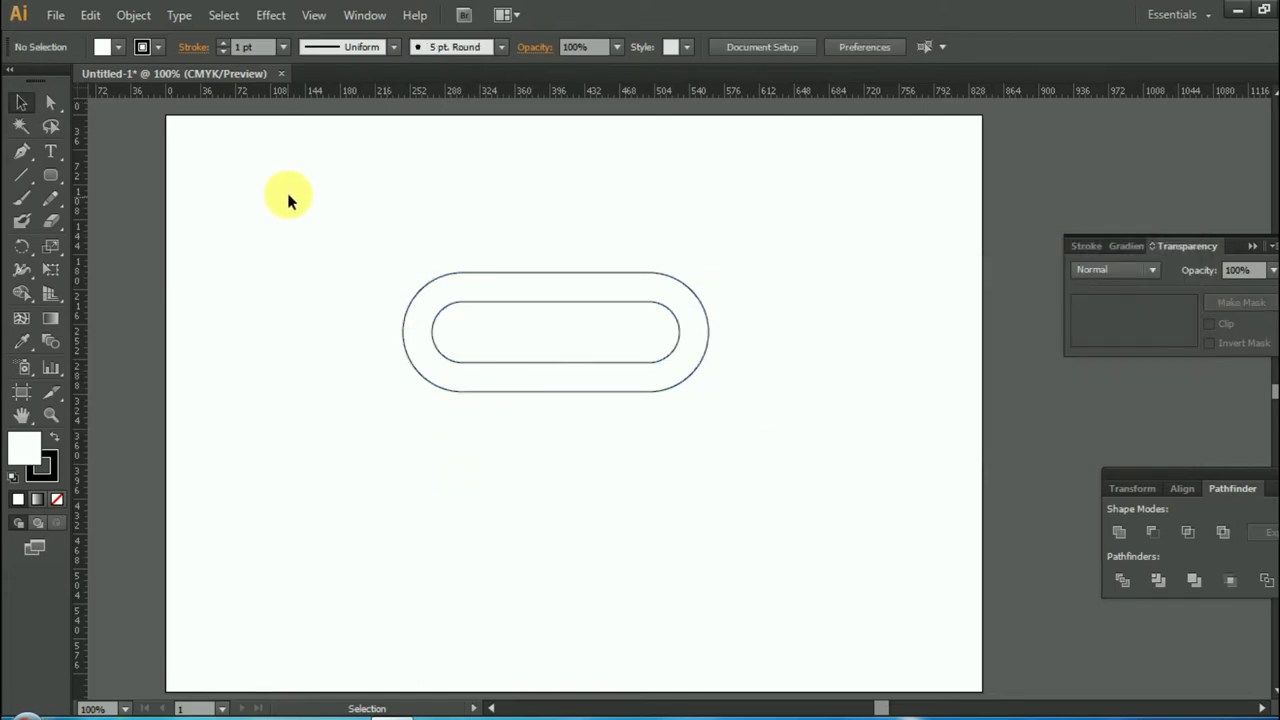
Step: Subtract the inner pill from the outer with Minus Front, shift the ring left, and zoom in
left_click_drag(314, 222, 766, 468)
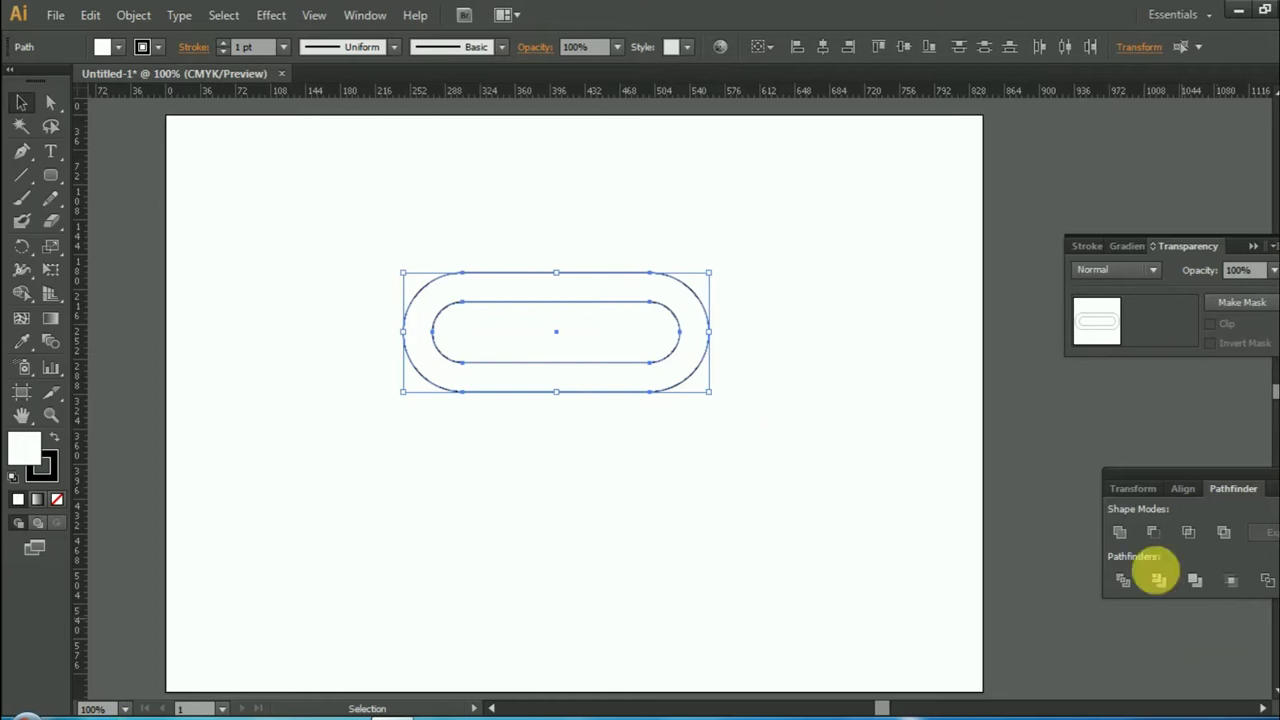
left_click(1155, 534)
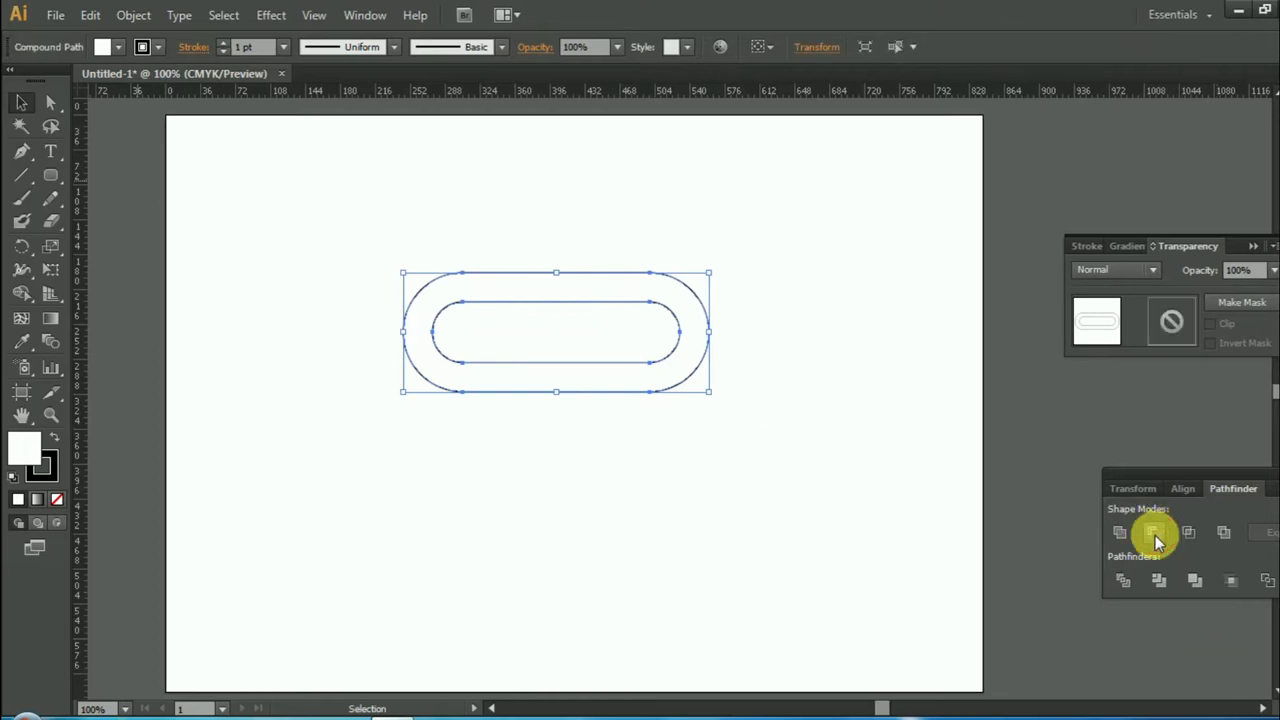
left_click(851, 478)
left_click_drag(551, 299, 481, 333)
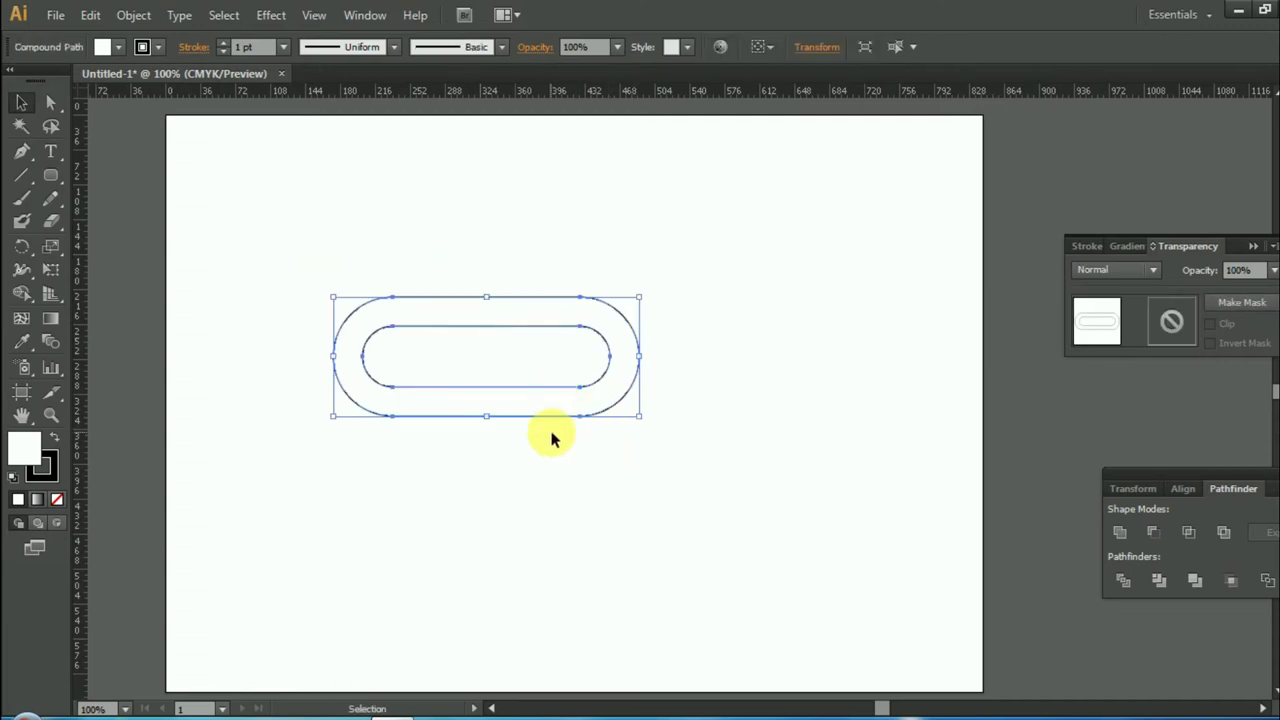
key("ctrl+plus")
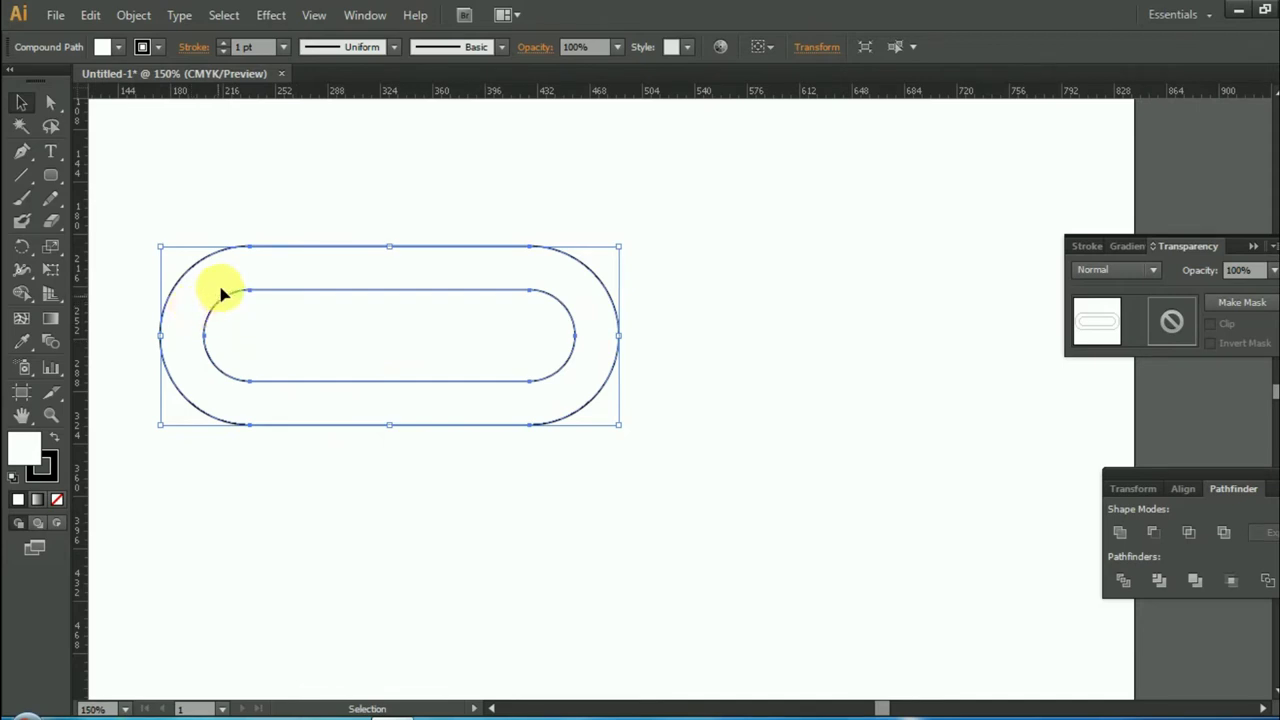
Step: Draw a slanted line segment across the ring's upper band
left_click(28, 178)
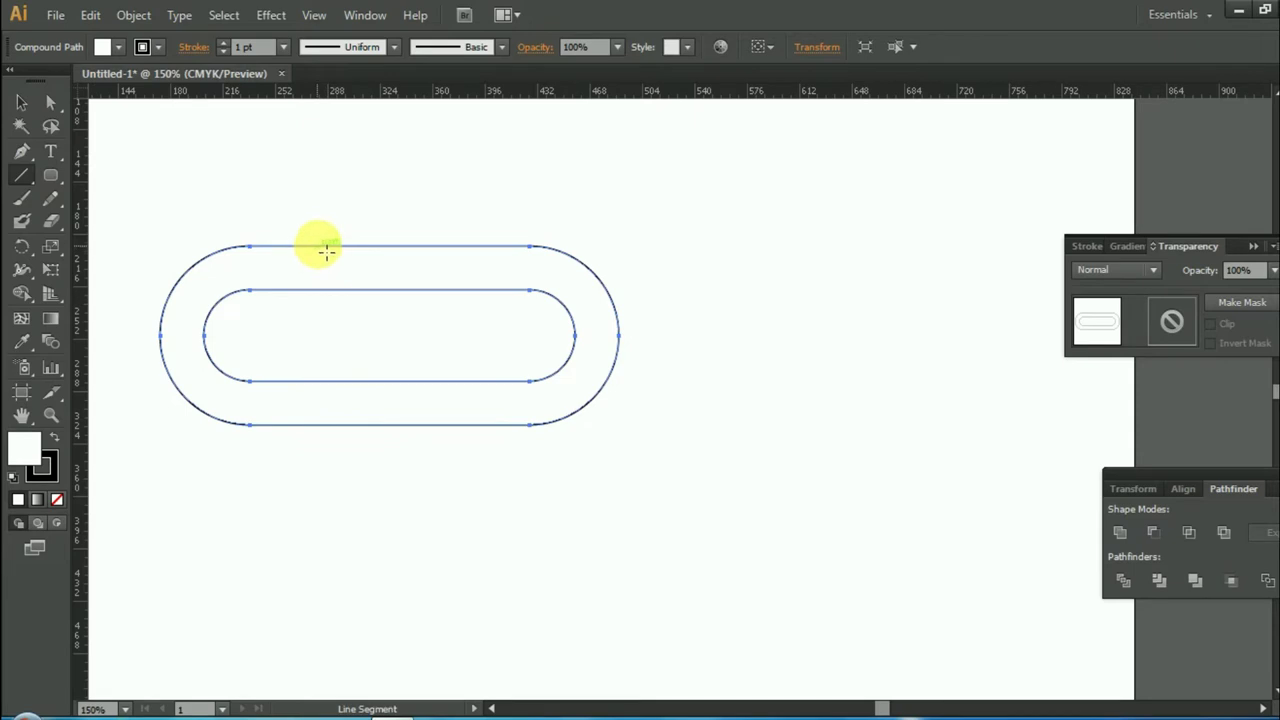
left_click_drag(316, 228, 370, 317)
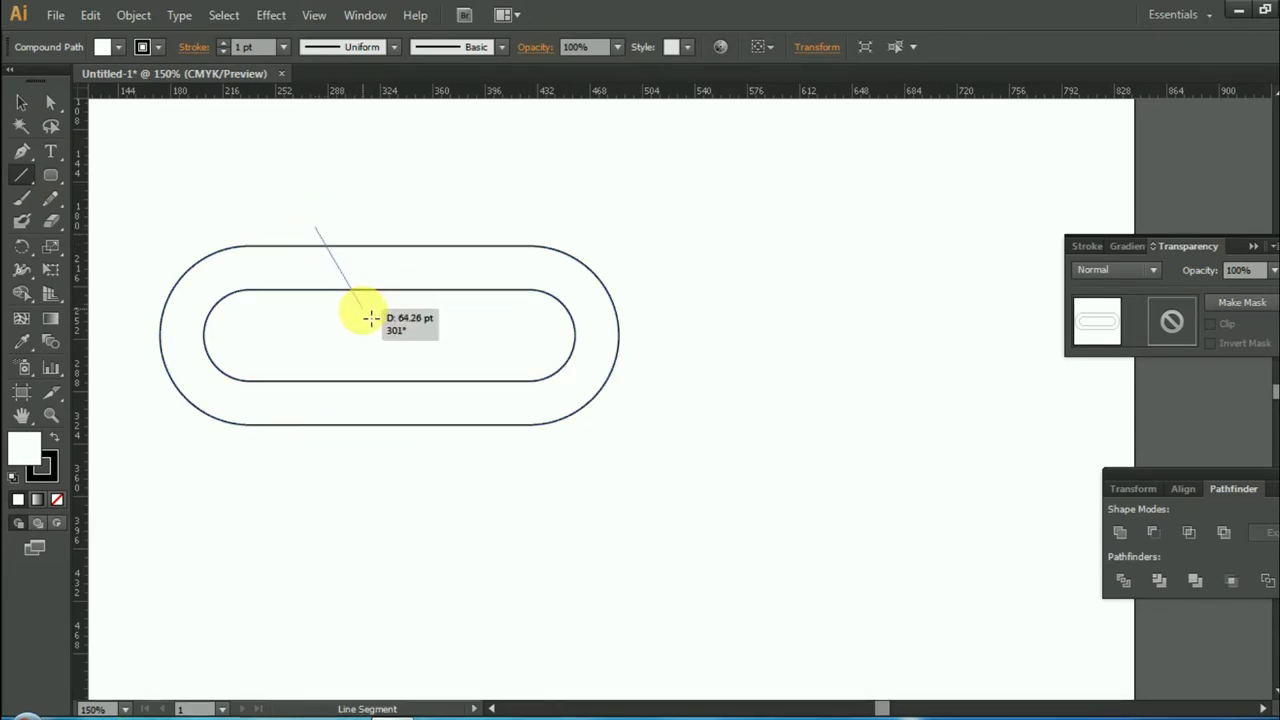
left_click_drag(370, 317, 363, 307)
Step: Place a copy of the slanted line straight below, across the ring's lower band
key("v")
left_click(17, 104)
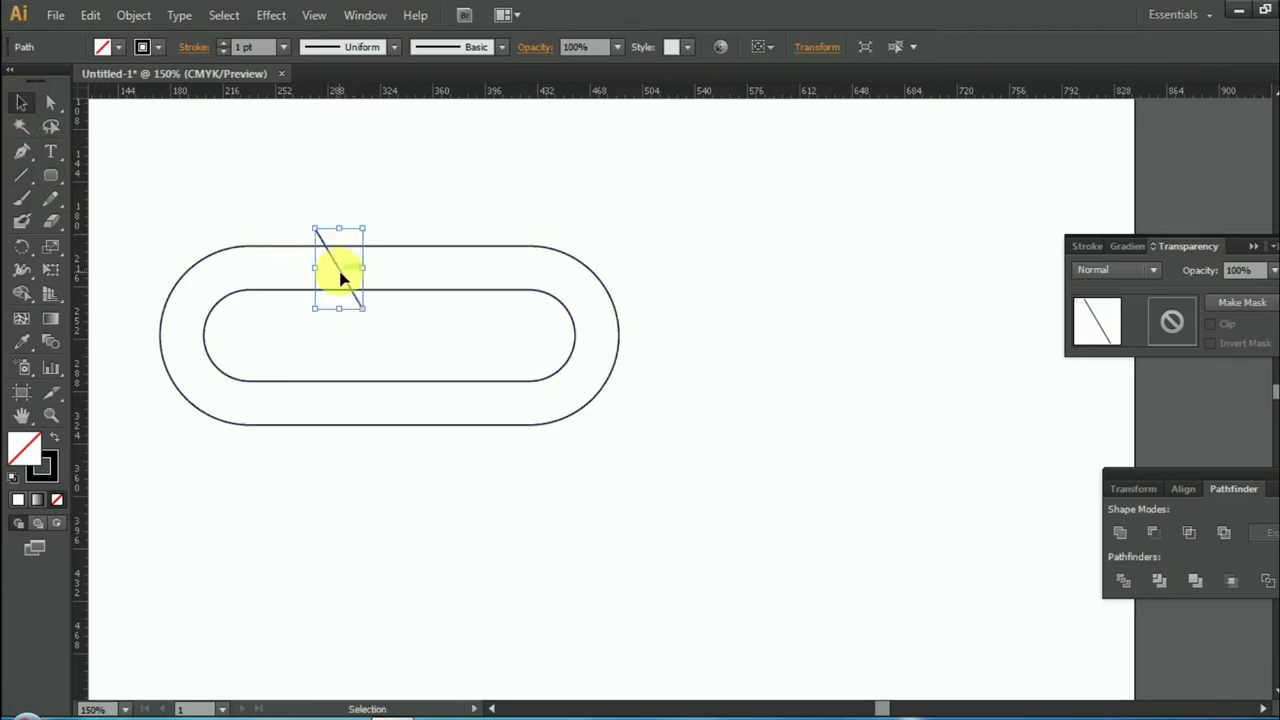
left_click_drag(340, 278, 340, 364)
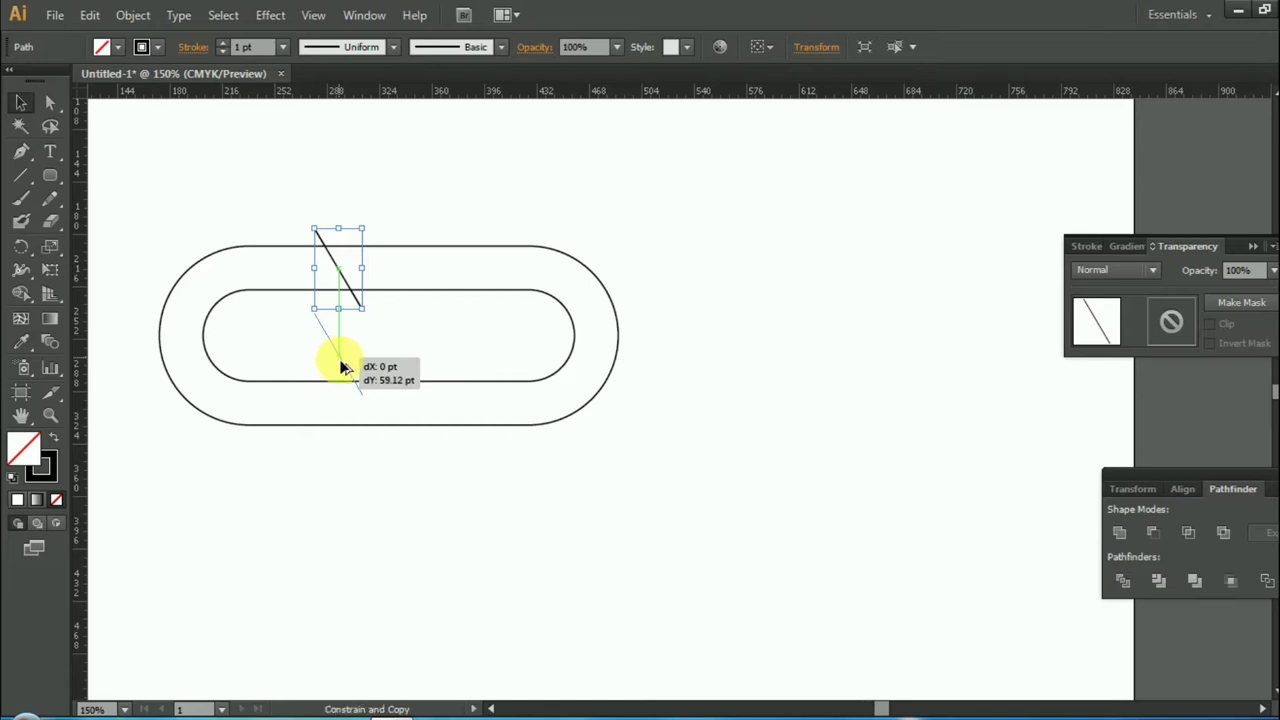
left_click_drag(341, 368, 358, 412)
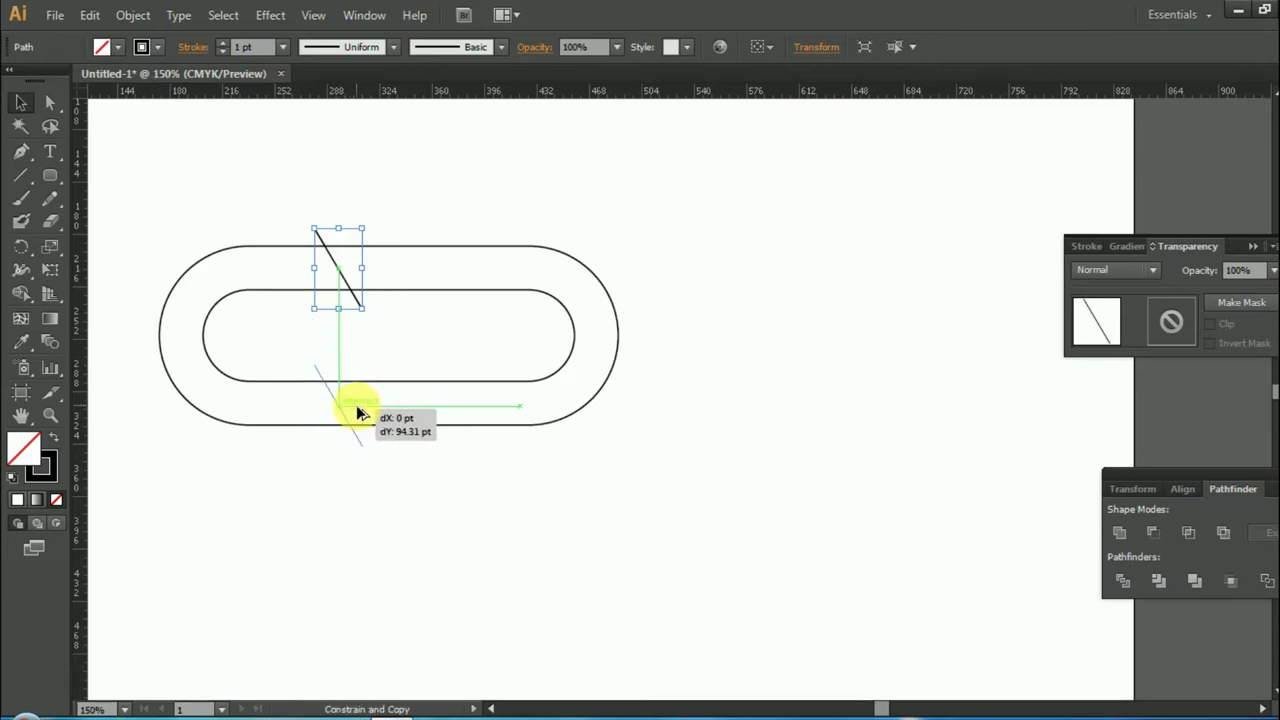
left_click_drag(358, 414, 356, 410)
left_click(500, 462)
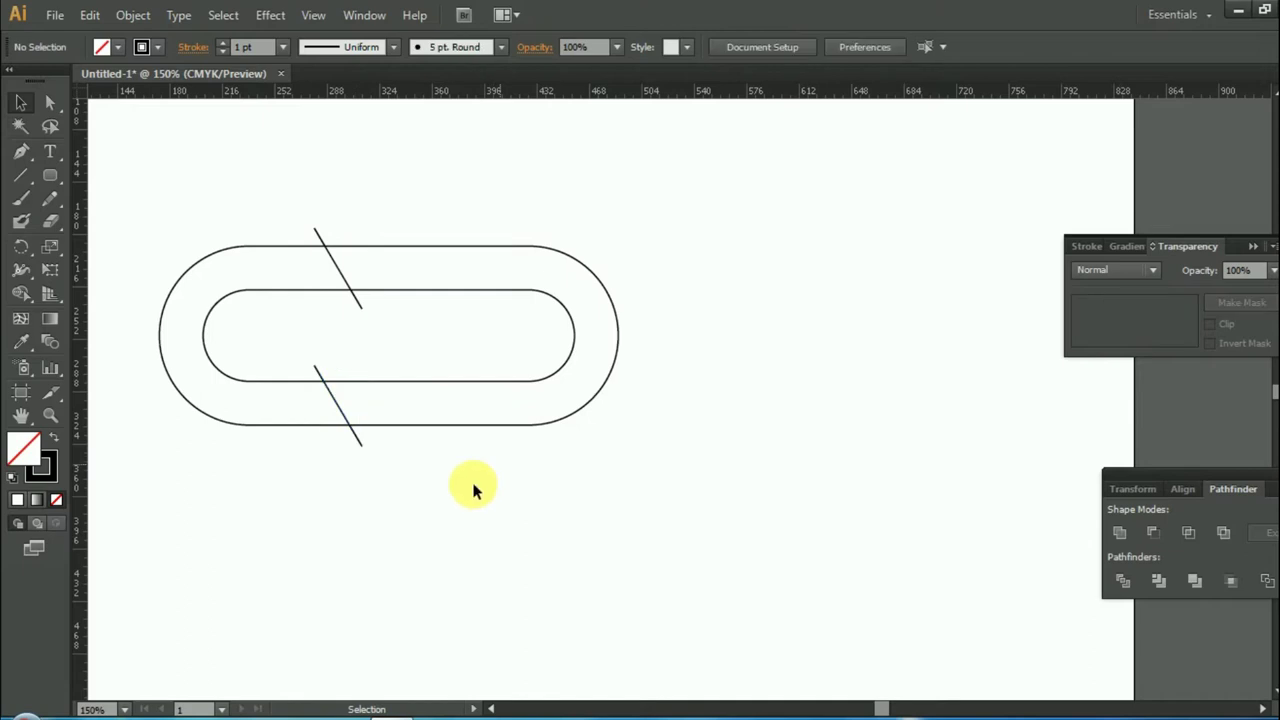
left_click(130, 175)
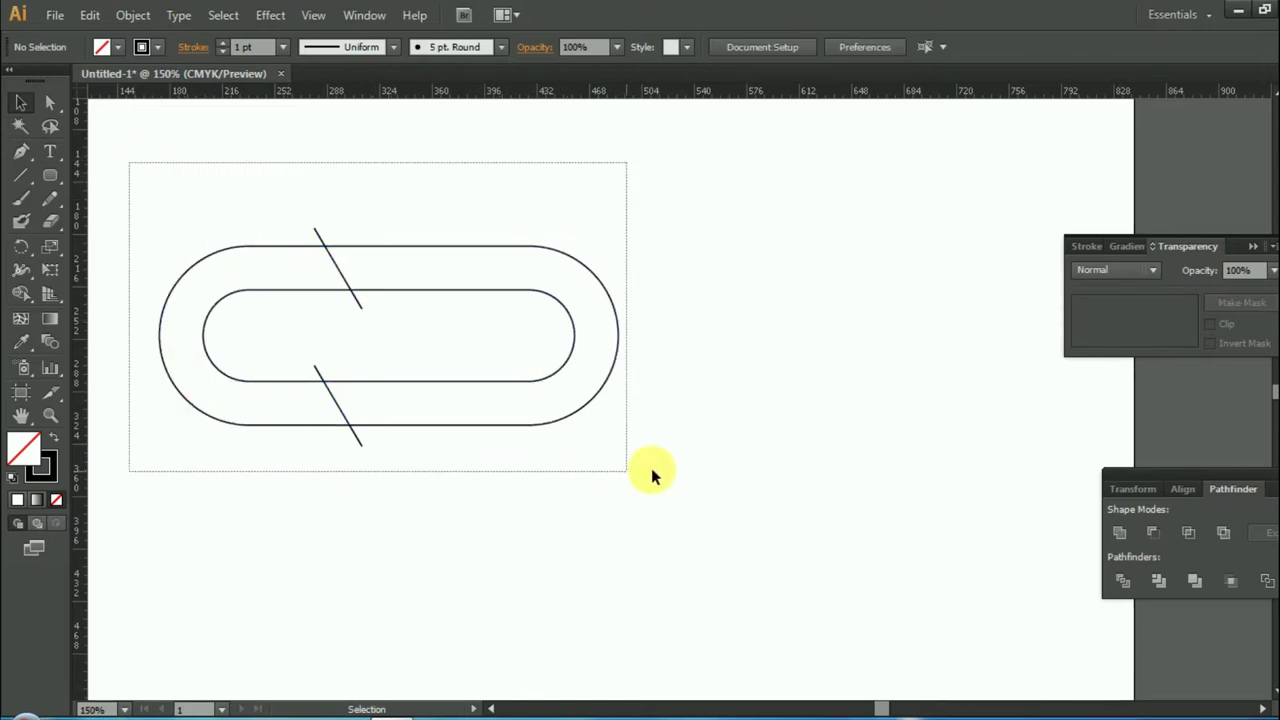
Step: Divide the ring along the two lines, ungroup it, and delete the right piece to leave a C
left_click_drag(221, 436, 655, 468)
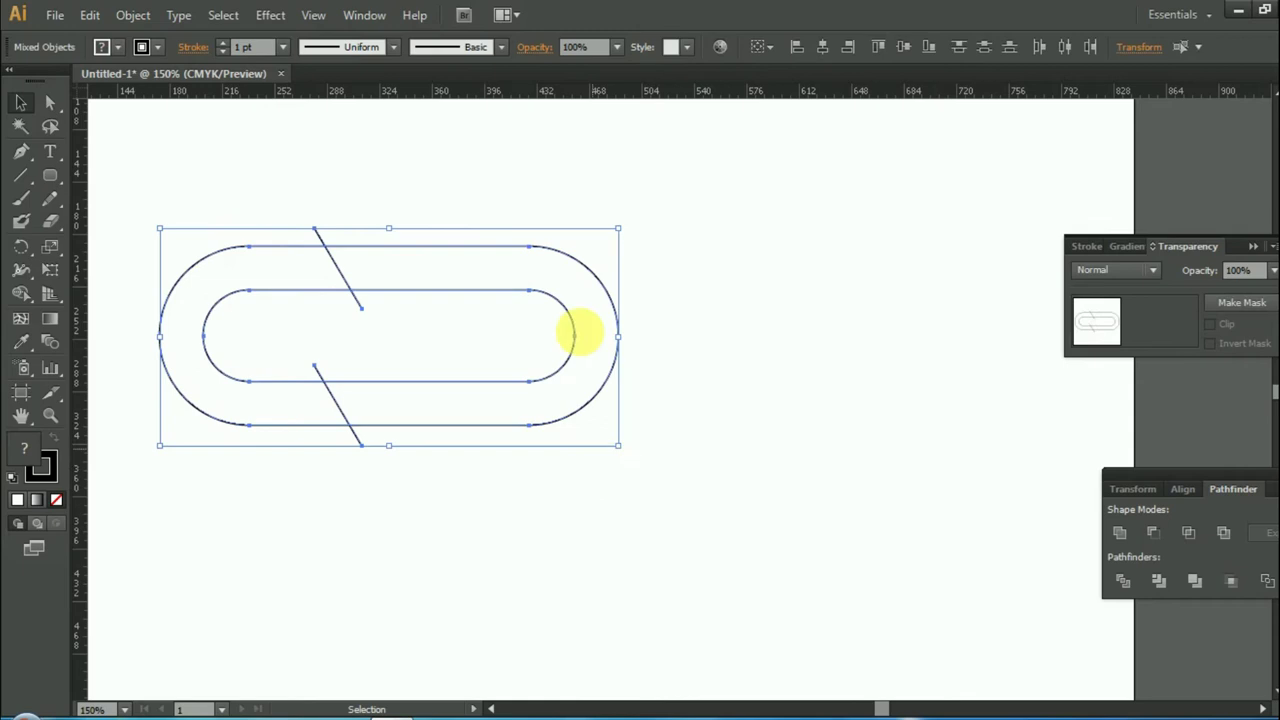
left_click(1132, 584)
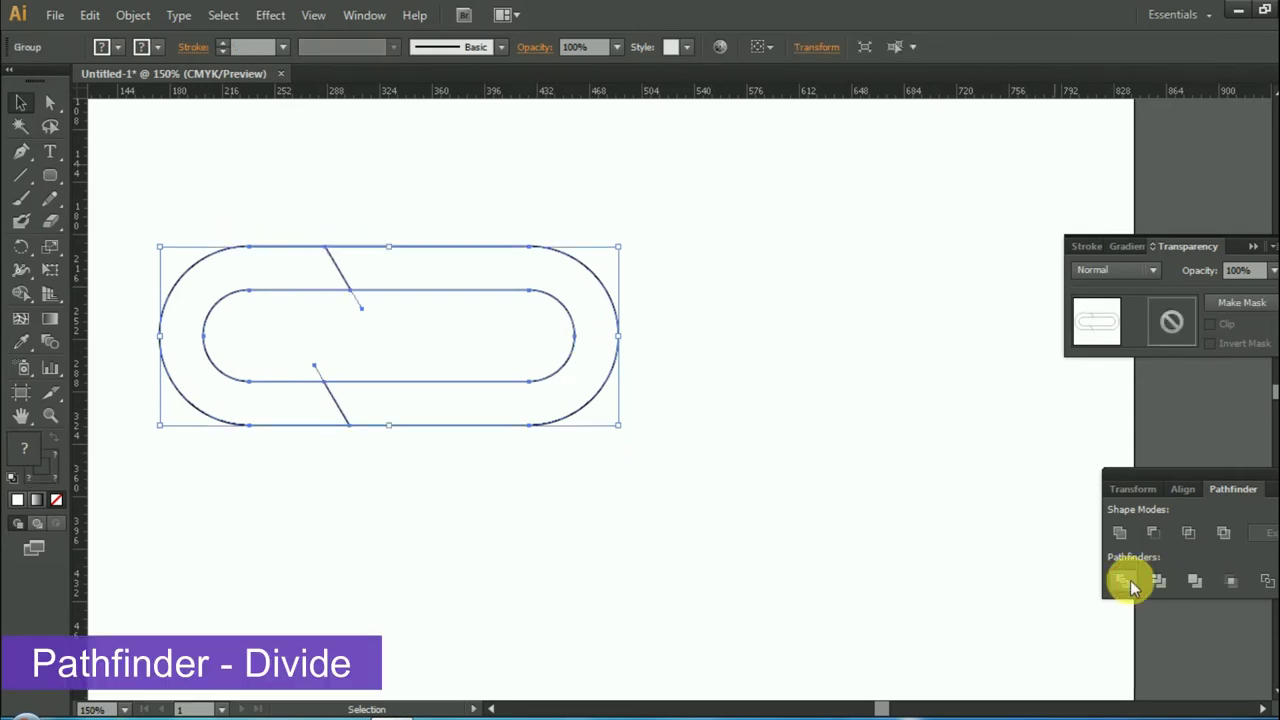
left_click(732, 445)
left_click(563, 402)
right_click(563, 404)
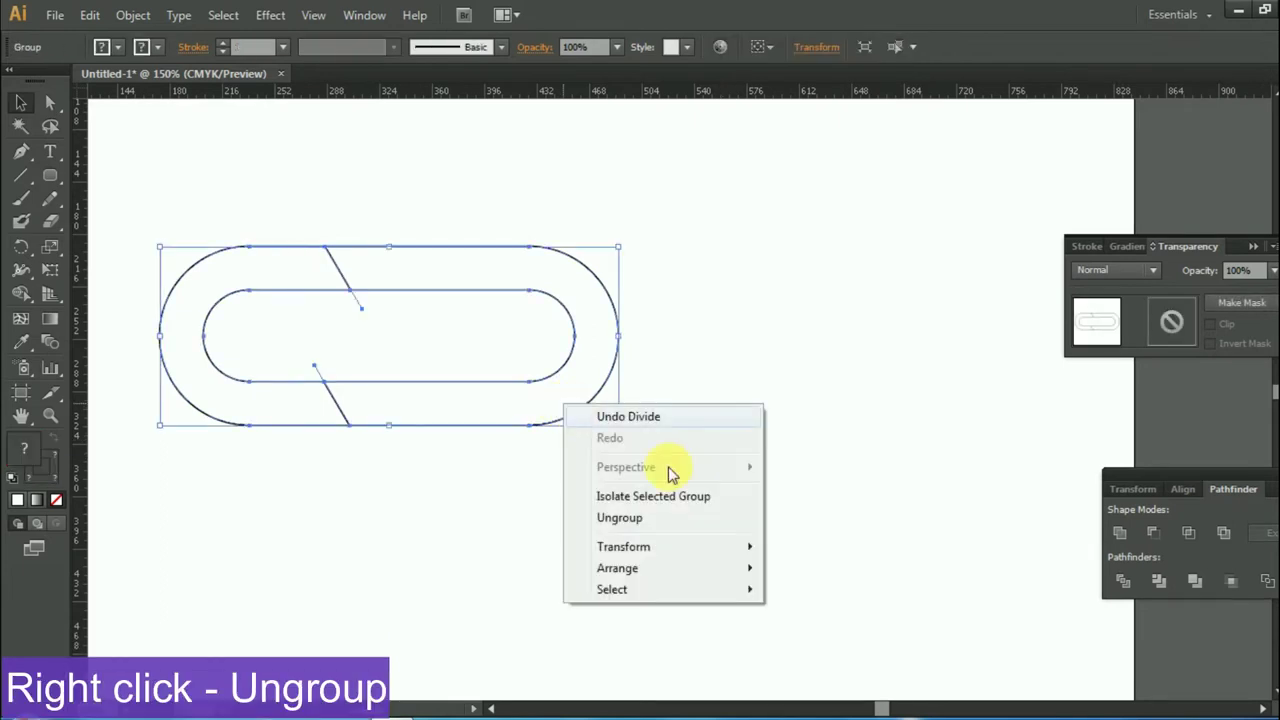
left_click(632, 518)
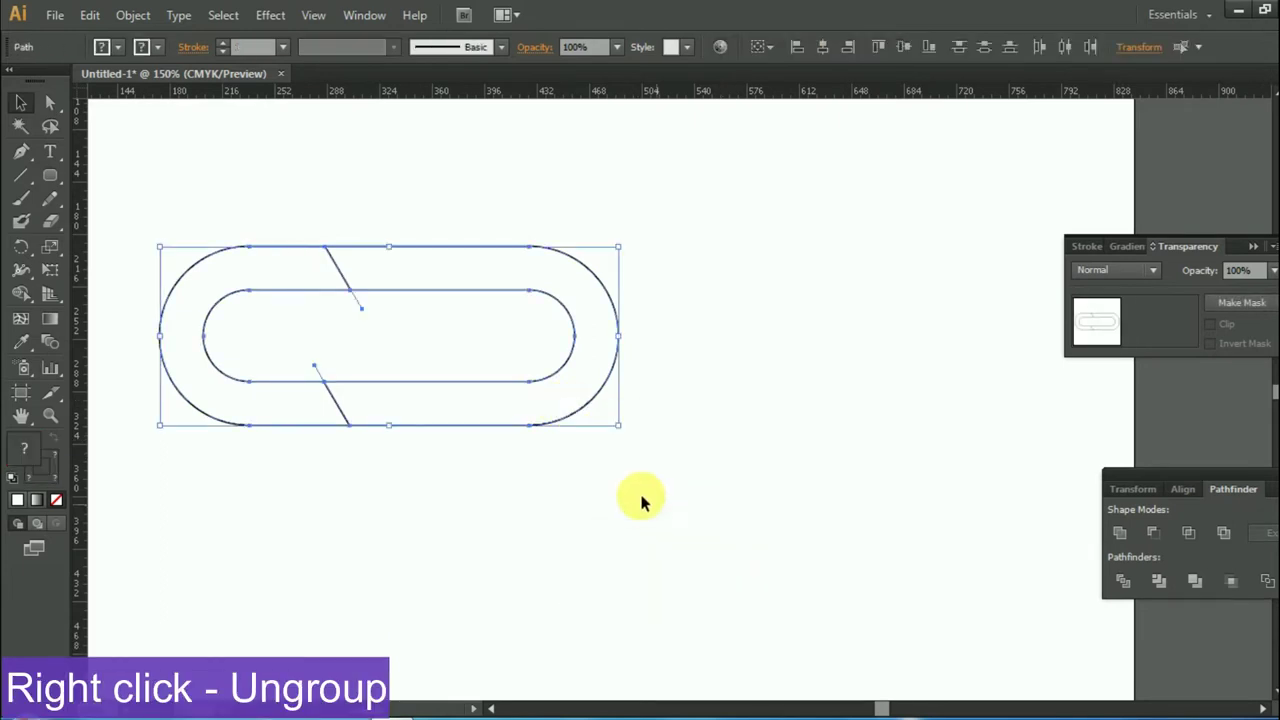
left_click(703, 411)
left_click(607, 381)
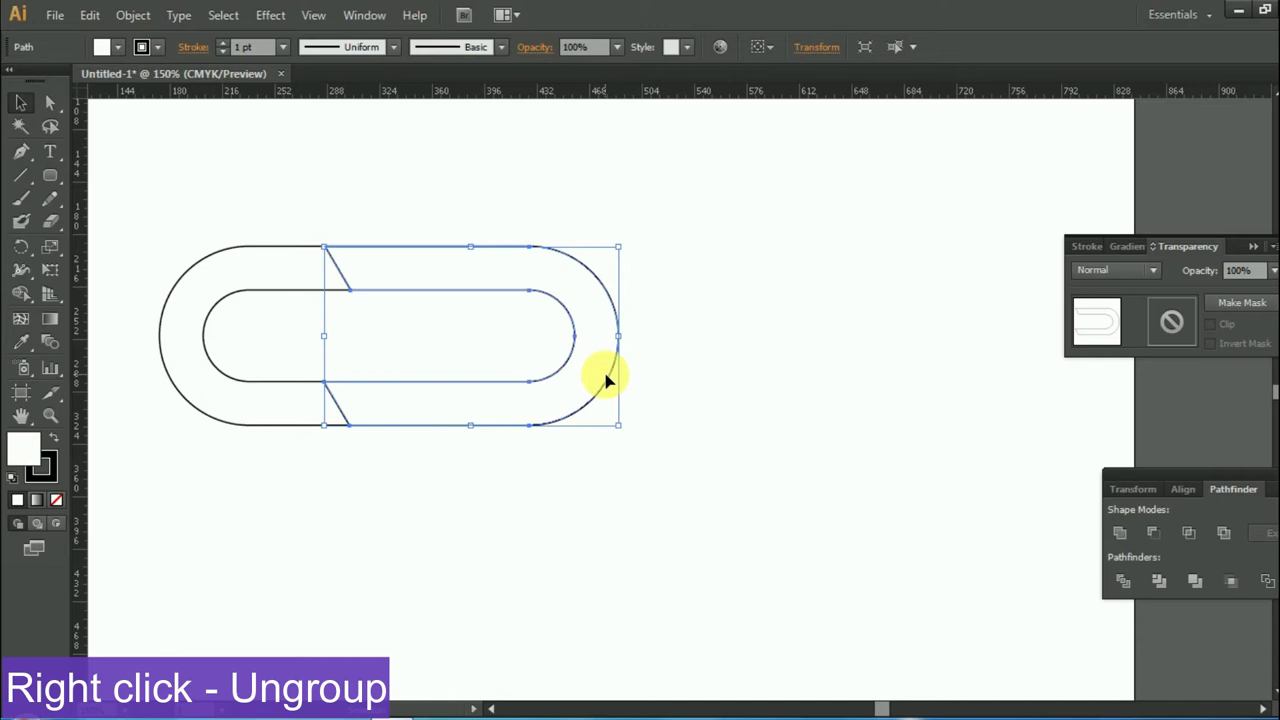
key("Delete")
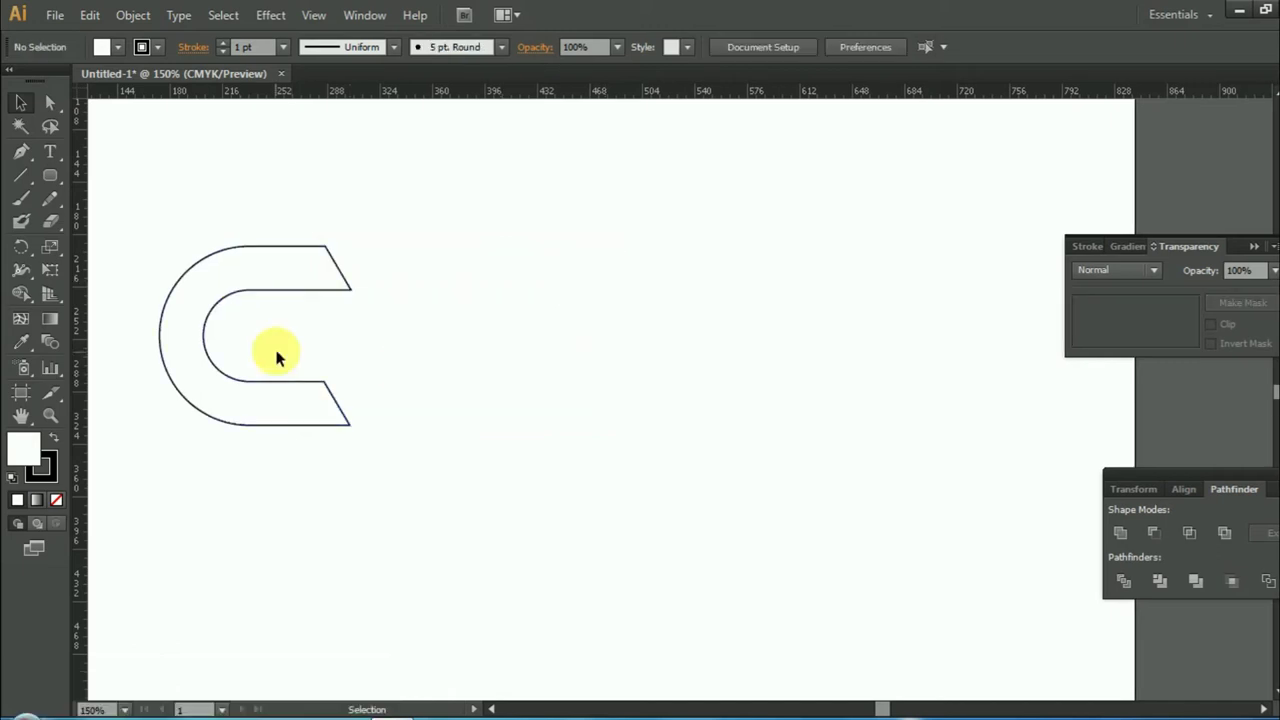
Step: Move the C shape about 141 pt to the right
left_click_drag(150, 230, 359, 442)
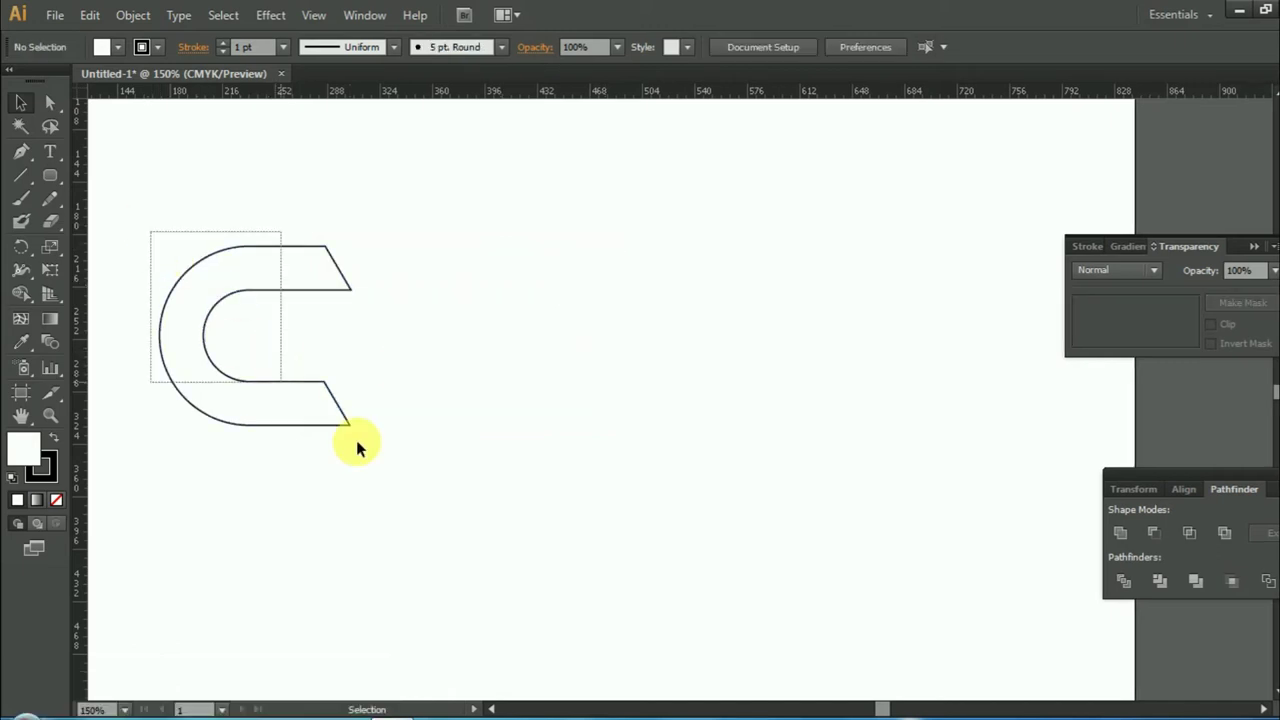
left_click(434, 358)
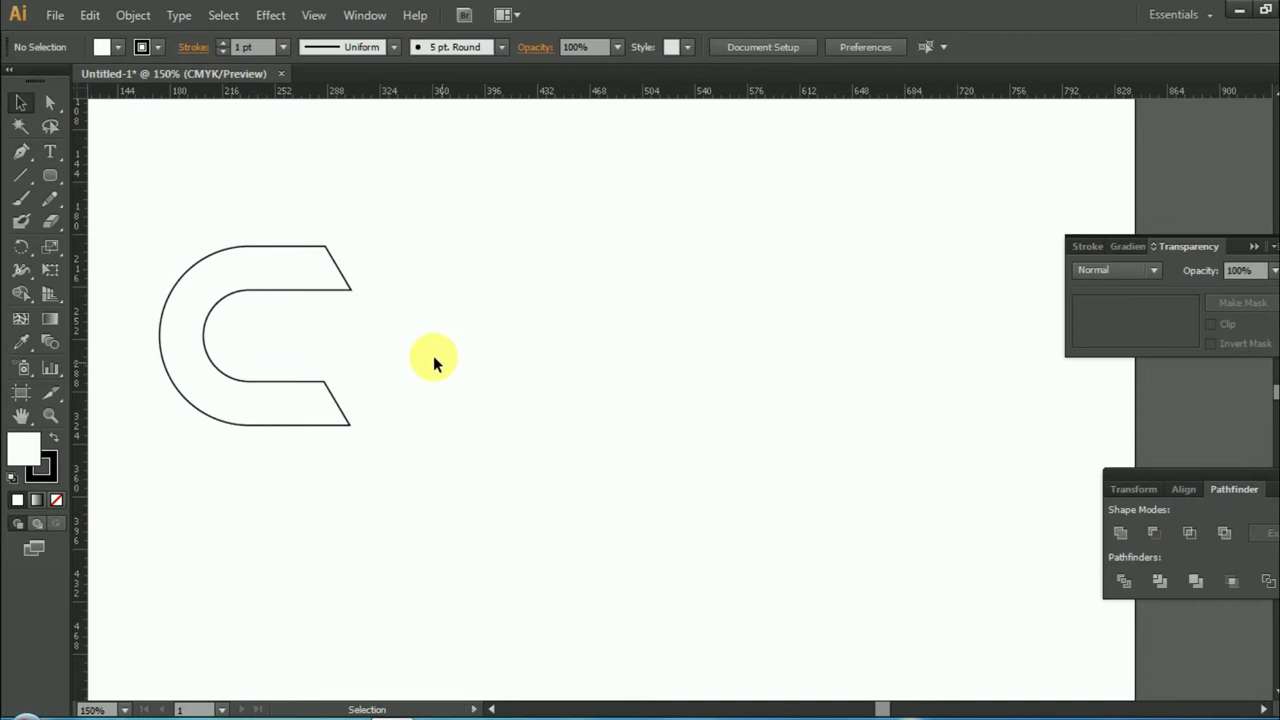
left_click(331, 378)
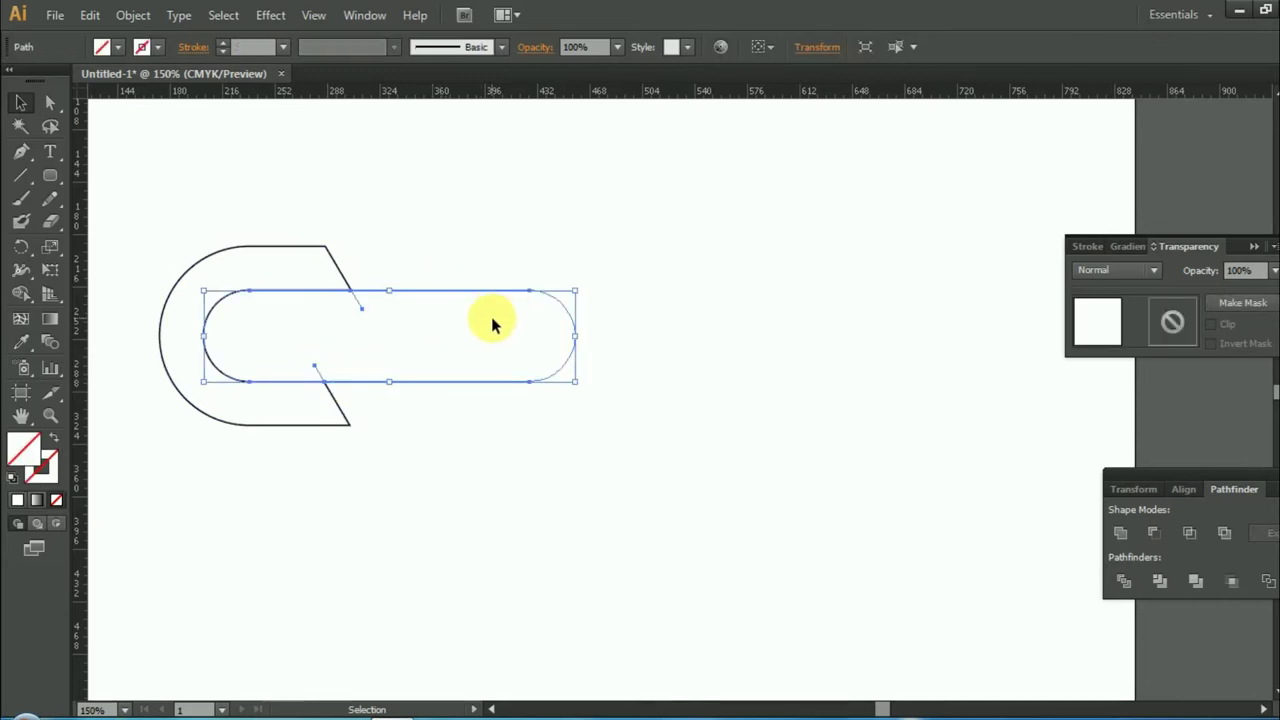
left_click(206, 294)
left_click_drag(208, 300, 420, 302)
left_click(702, 393)
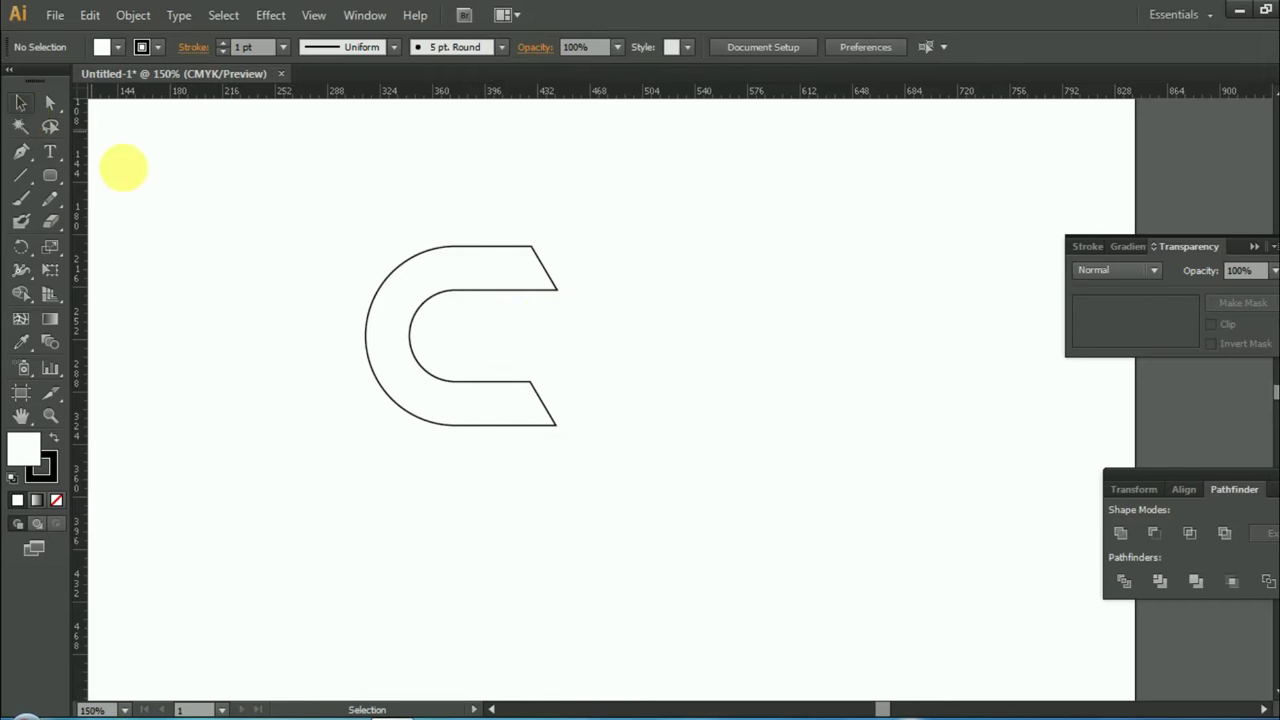
Step: Draw a perfect circle to the right of the C
left_click(530, 290)
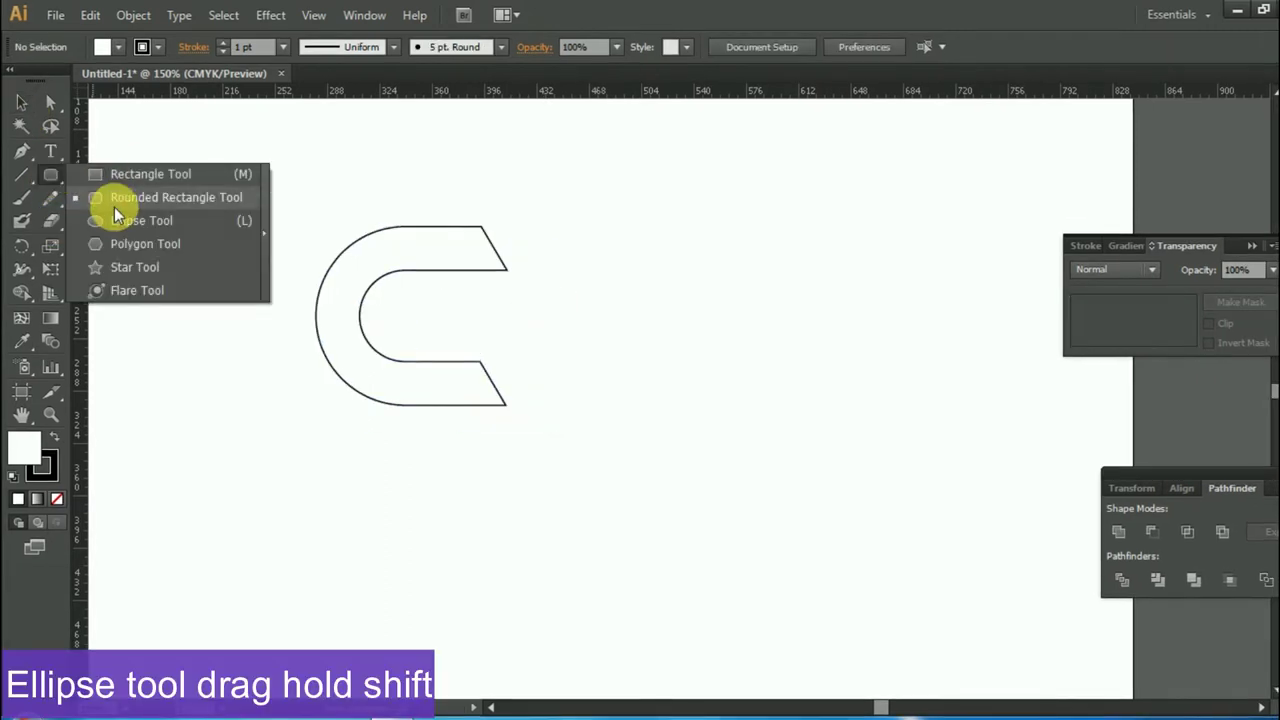
left_click_drag(54, 180, 133, 242)
left_click(133, 222)
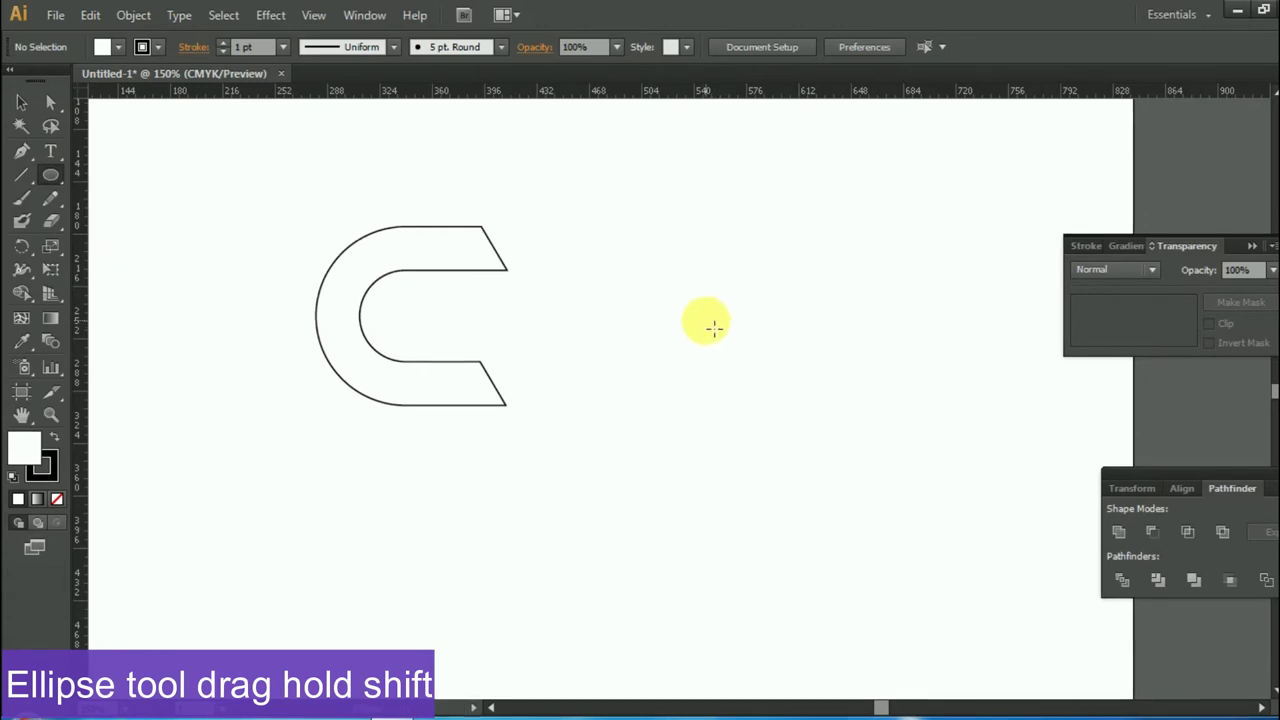
left_click_drag(716, 333, 788, 403)
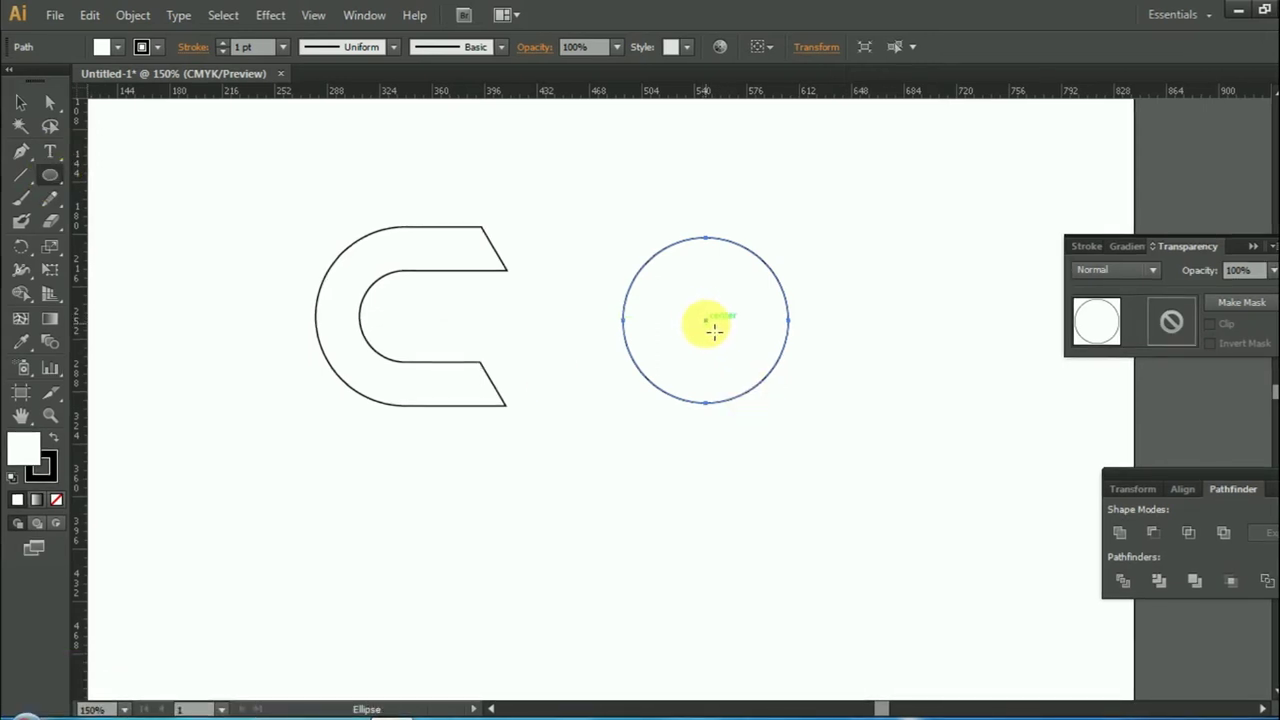
Step: Draw an ellipse over the circle and resize it to about 122 pt wide
left_click_drag(714, 332, 792, 384)
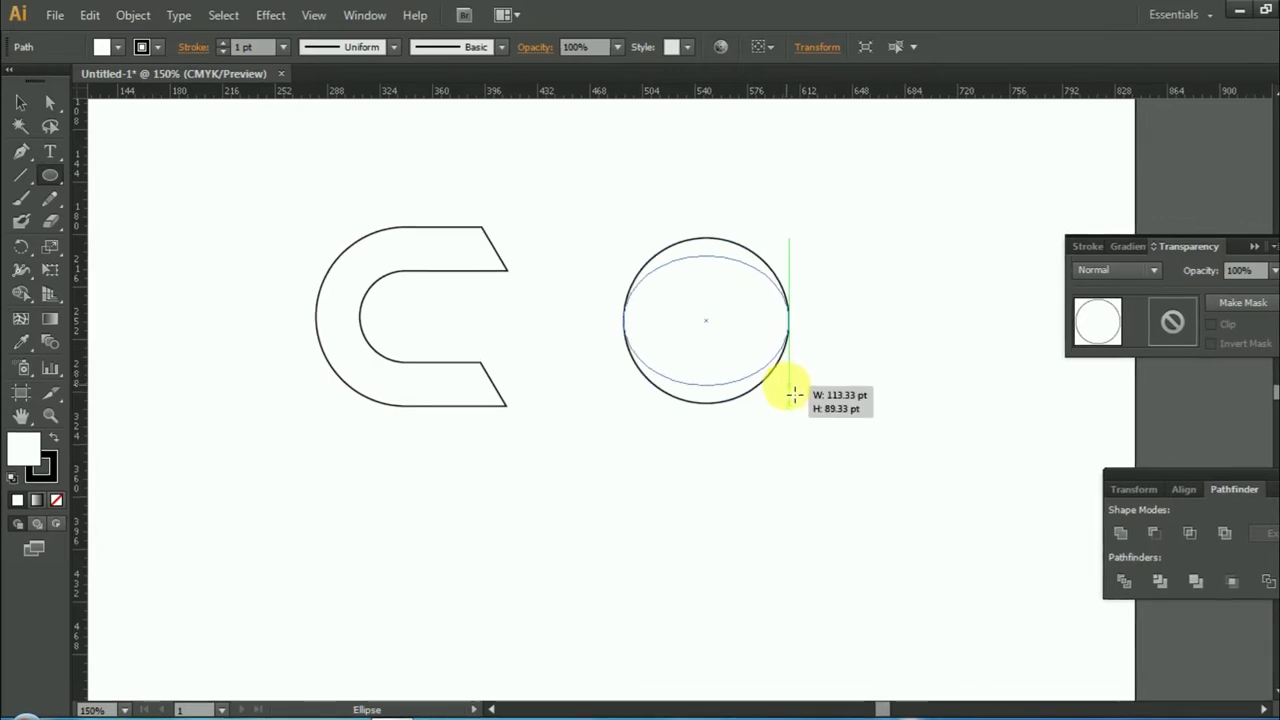
left_click_drag(792, 384, 789, 384)
key("v")
left_click_drag(780, 320, 820, 328)
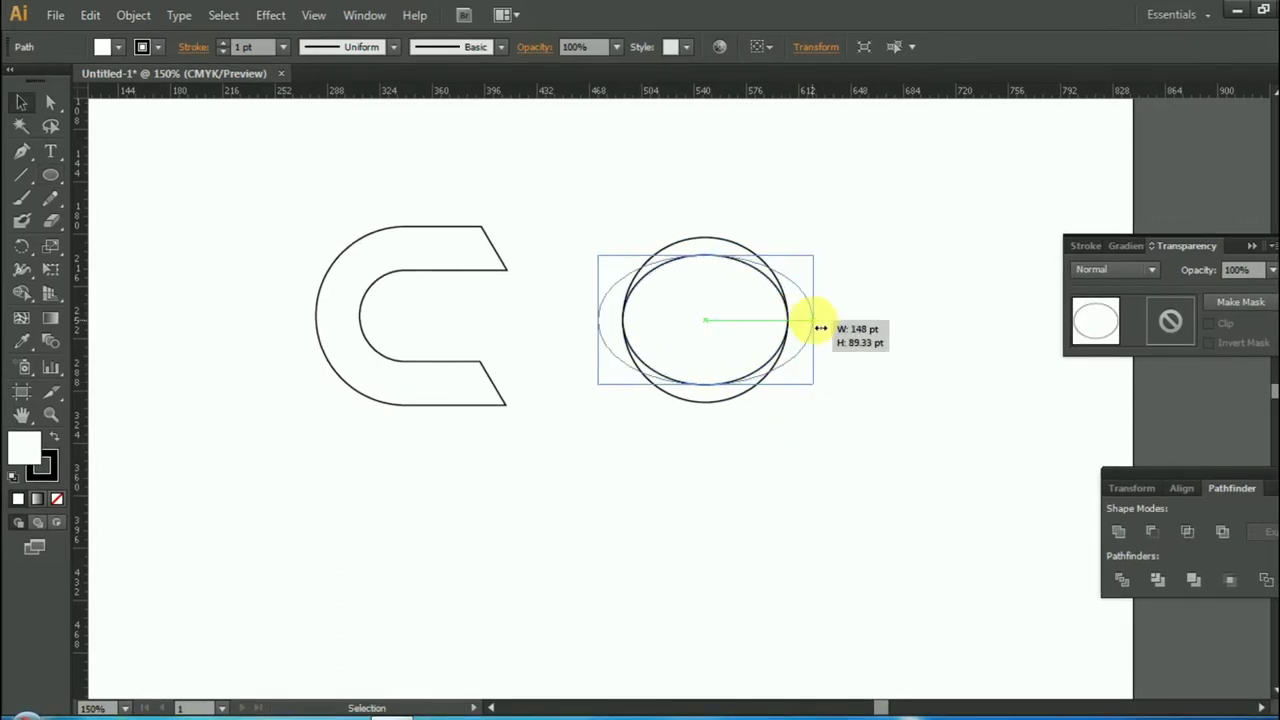
left_click_drag(820, 328, 804, 331)
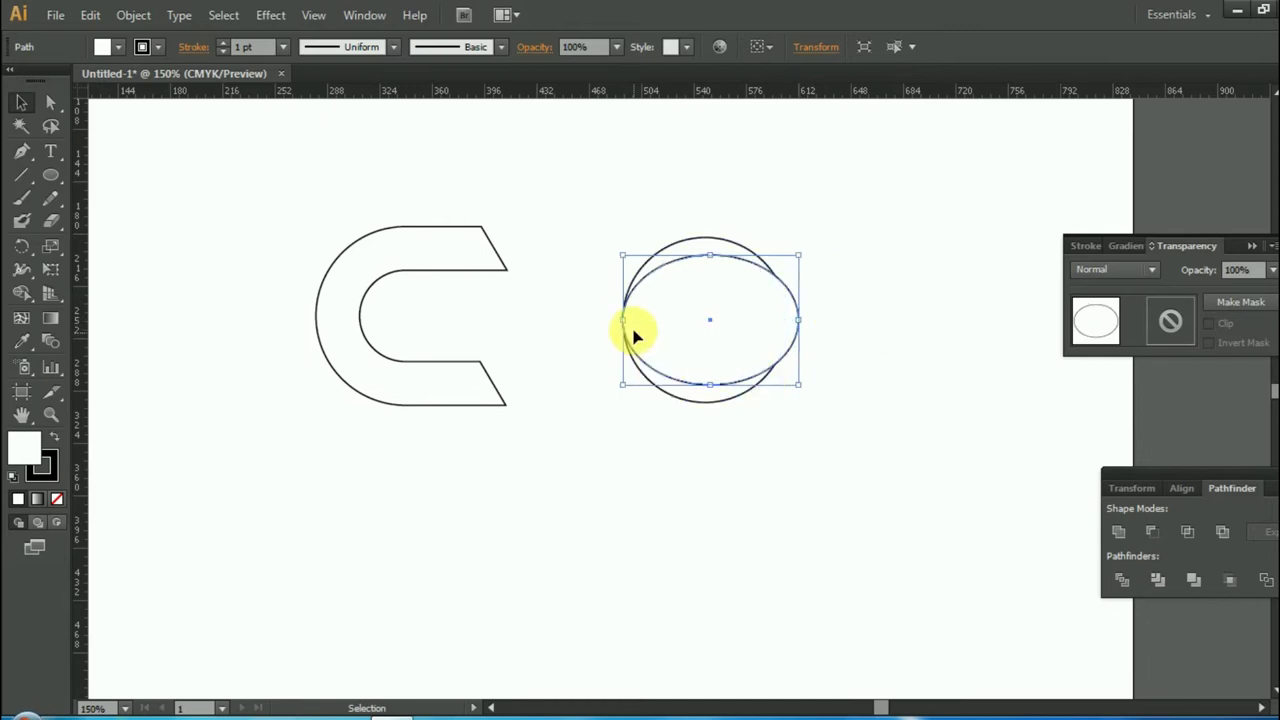
left_click_drag(633, 328, 614, 328)
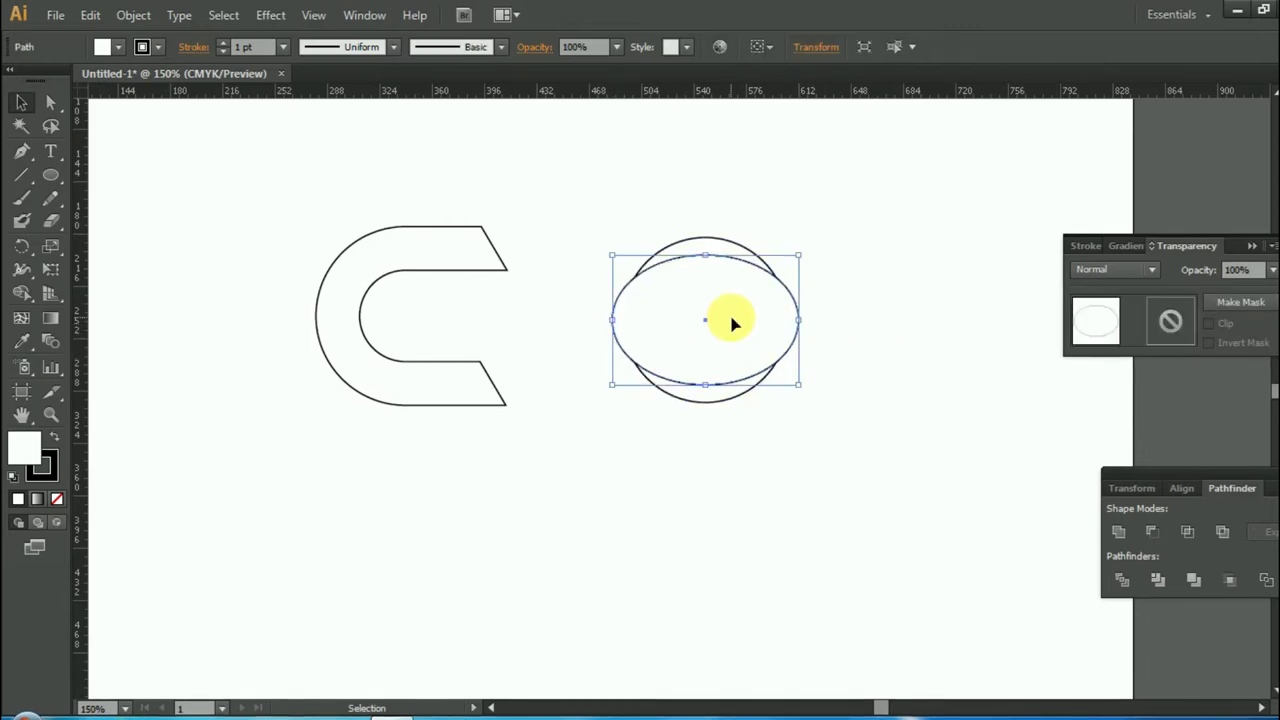
left_click_drag(713, 262, 705, 257)
key("shift+Down")
left_click_drag(611, 333, 620, 336)
left_click_drag(800, 330, 790, 328)
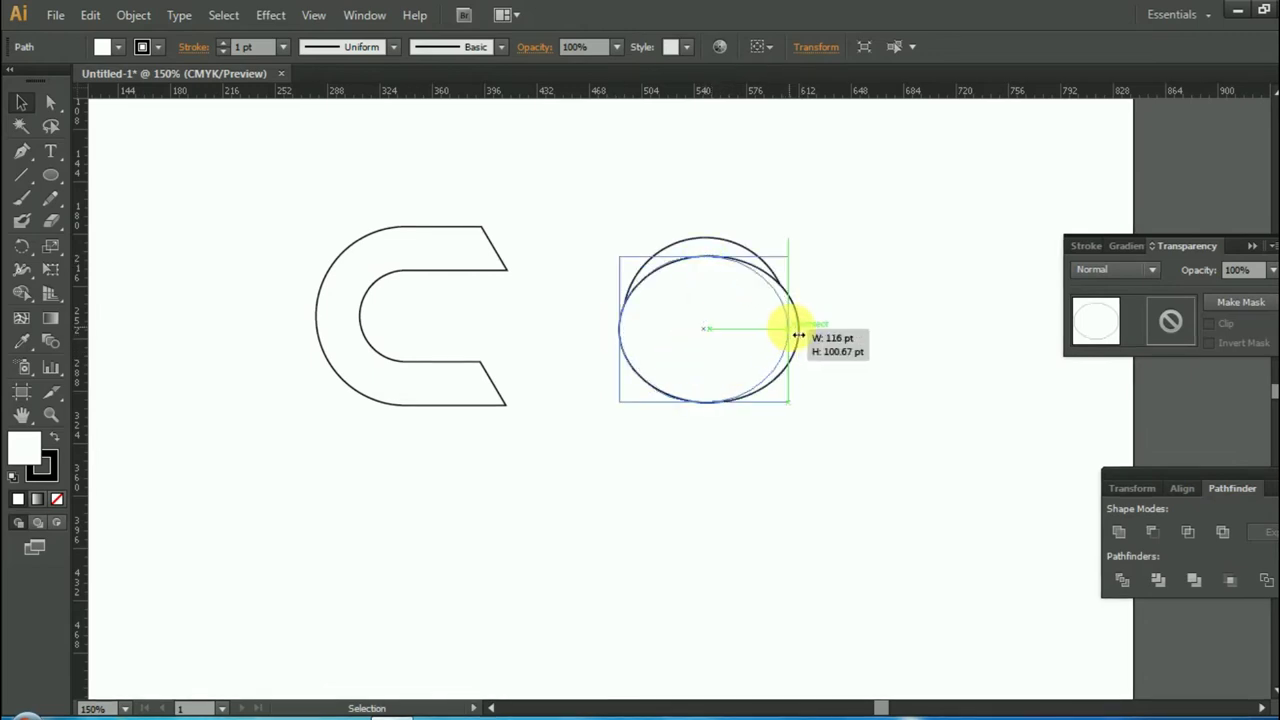
left_click(847, 343)
Step: Subtract the ellipse from the circle with Minus Front, leaving a crescent
left_click_drag(554, 170, 836, 428)
left_click(1152, 531)
left_click(806, 450)
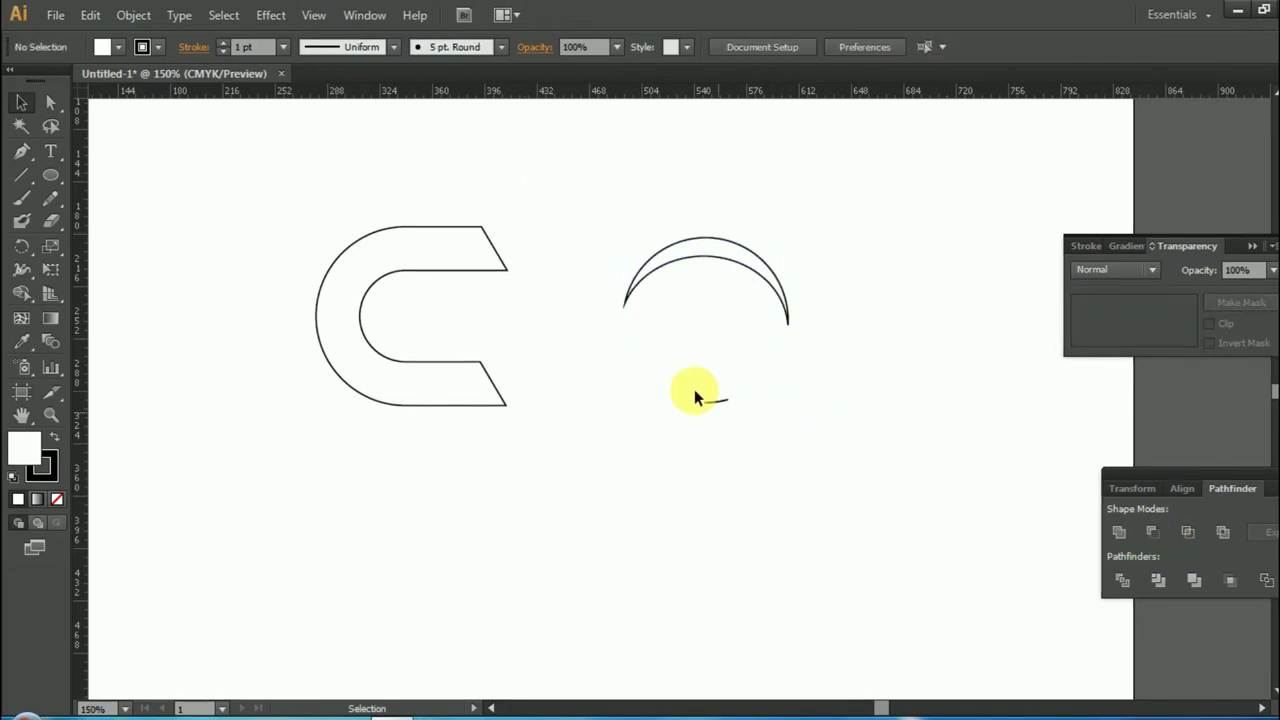
Step: Ungroup the crescent and delete the stray short line
left_click(697, 397)
right_click(737, 391)
left_click(800, 502)
left_click(722, 400)
left_click(712, 401)
key("Delete")
Step: Scale the crescent, move it onto the C's upper-left curve, and rotate it to tilt
left_click(760, 280)
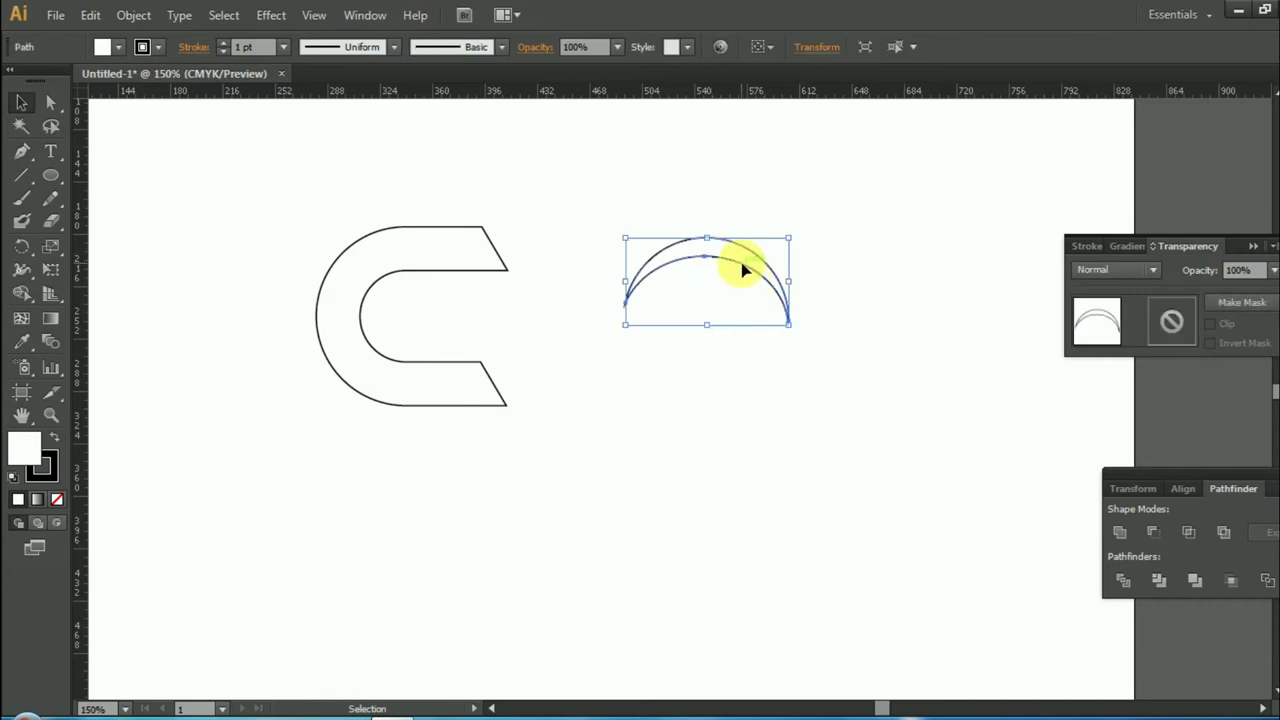
left_click_drag(742, 268, 480, 358)
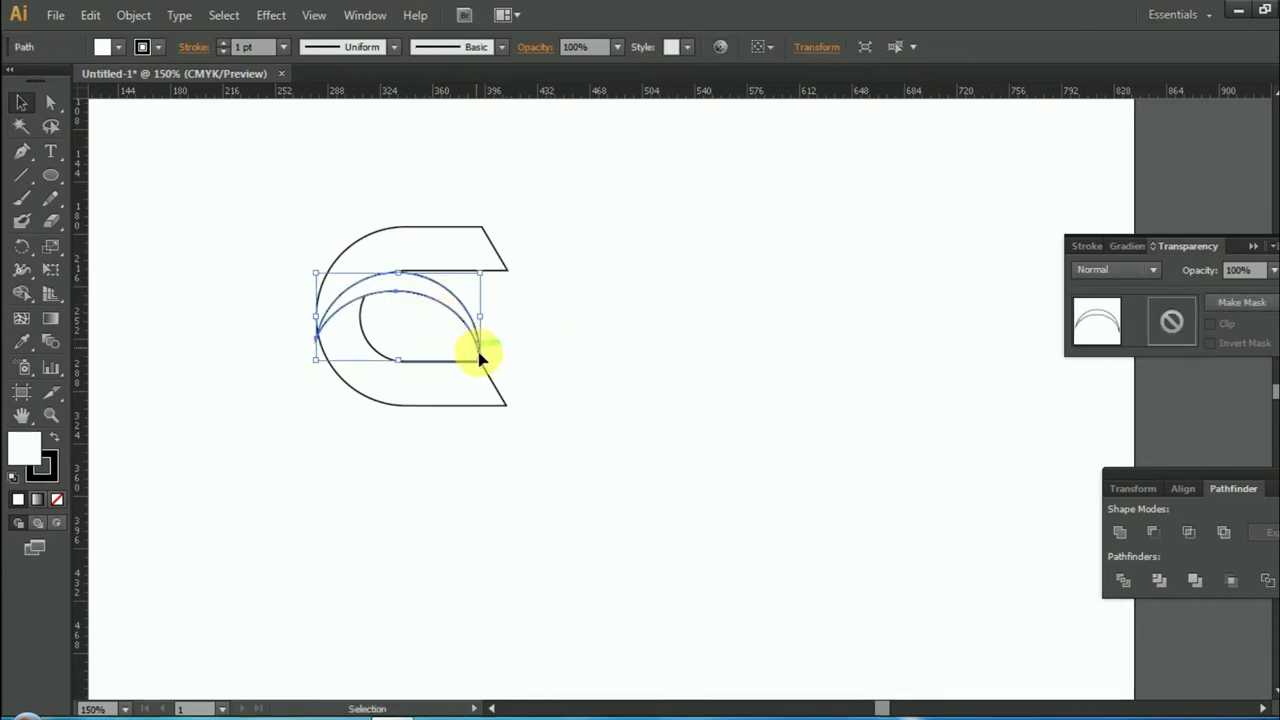
left_click_drag(480, 358, 712, 381)
mouse_move(712, 296)
left_mouse_down()
mouse_move(686, 311)
mouse_move(378, 300)
left_mouse_up()
left_click_drag(432, 345, 441, 345)
left_click(423, 286)
left_click(385, 290)
left_click_drag(300, 274, 277, 305)
left_click(503, 338)
left_click(406, 289)
Step: Fine-tune the crescent's position with arrow-key nudges, then select it with the C
key("Up")
key("Up")
key("Right")
key("Right")
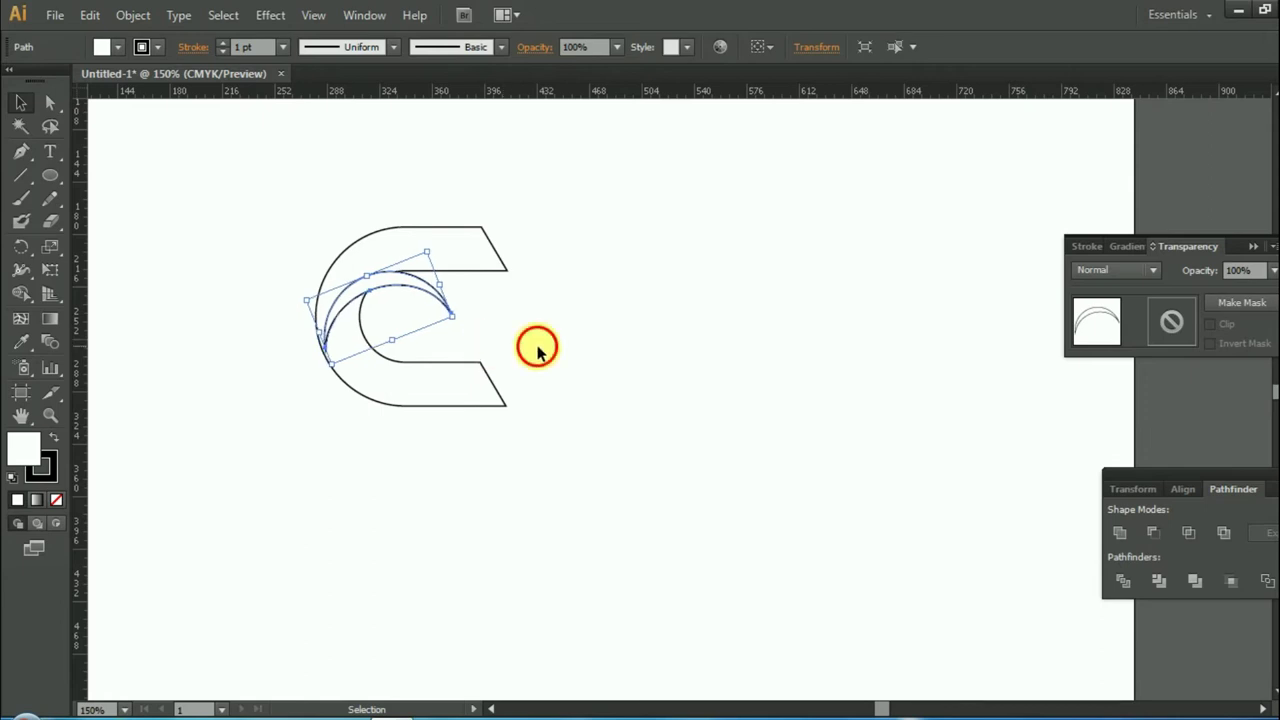
left_click(537, 349)
left_click(381, 288)
key("Left")
key("Left")
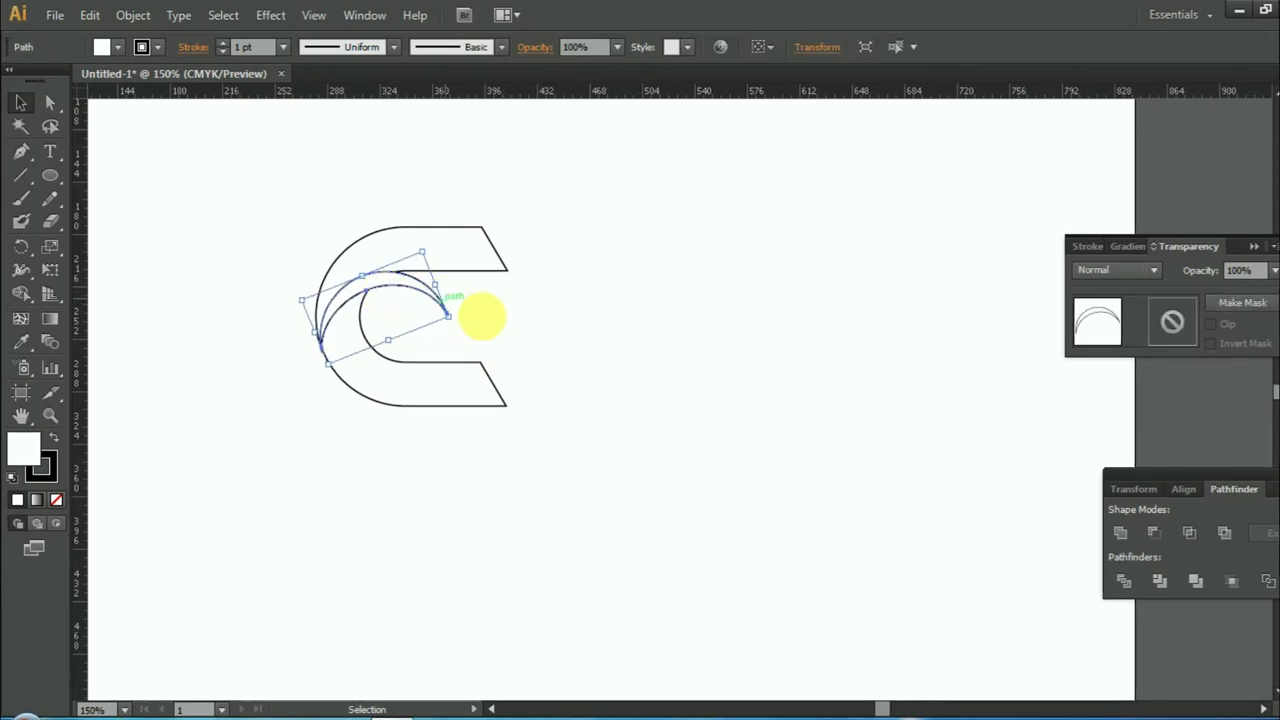
left_click(496, 331)
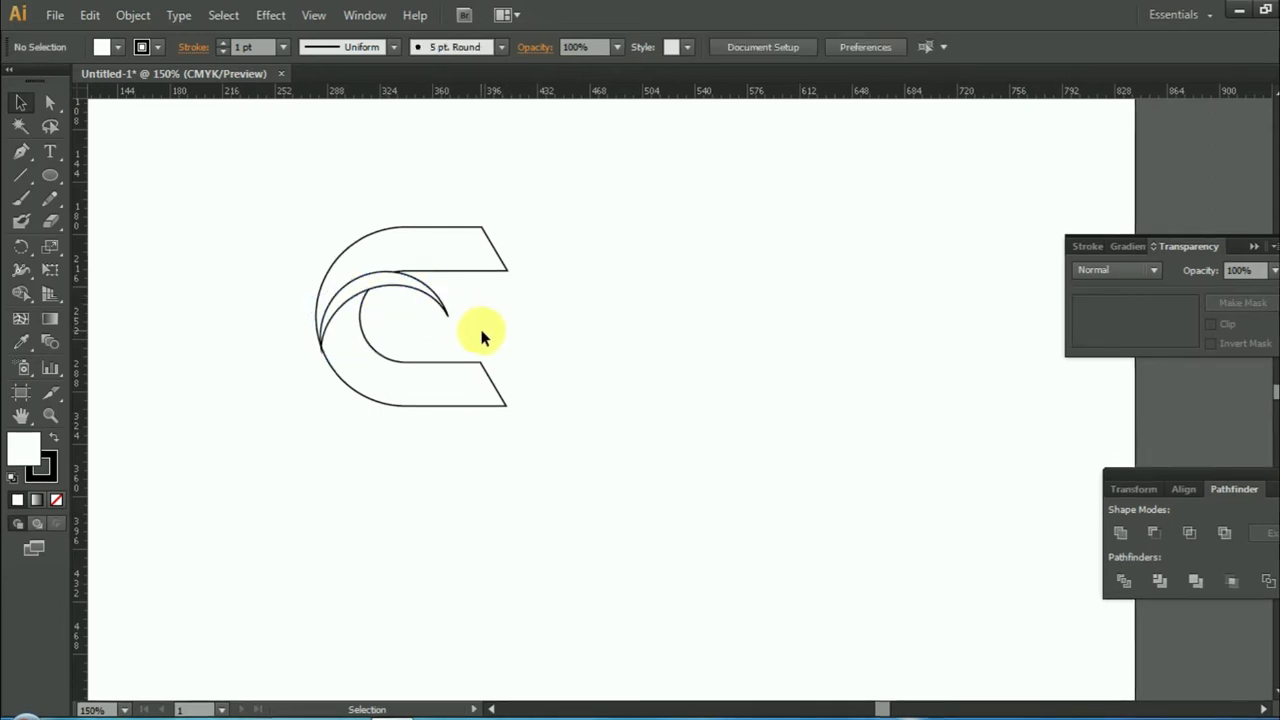
left_click(400, 286)
left_click(743, 366)
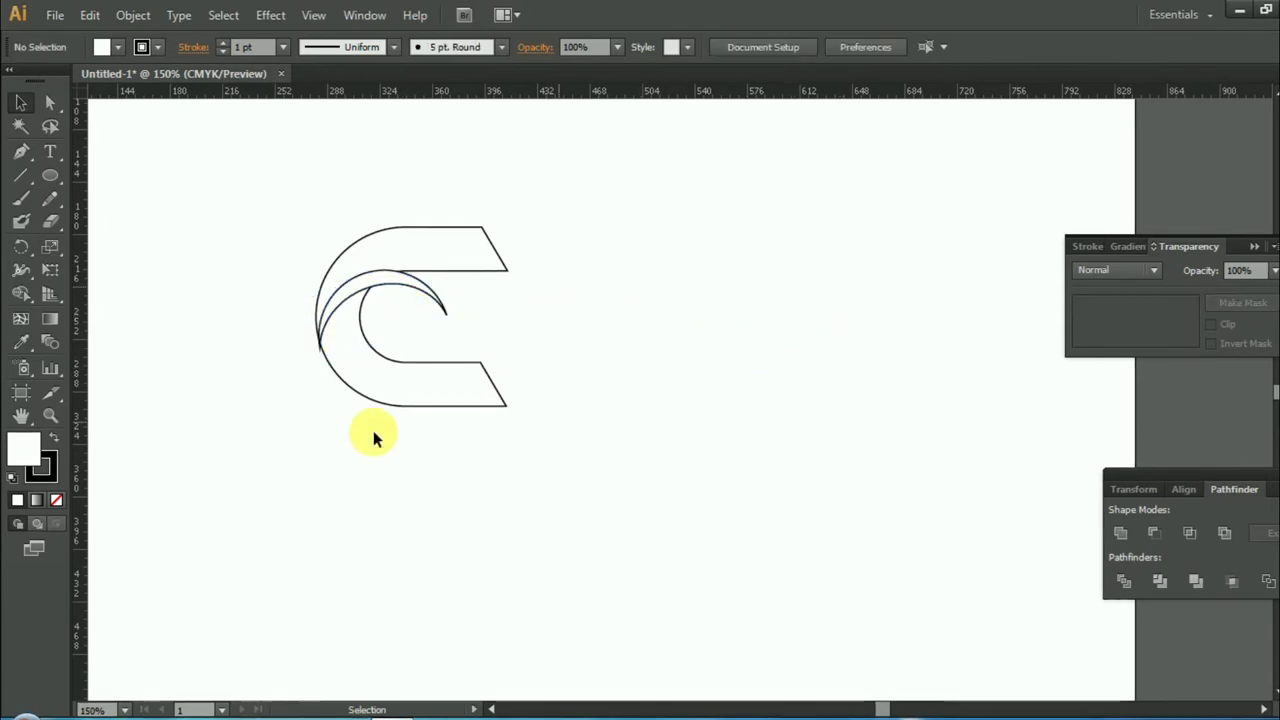
left_click_drag(244, 184, 604, 440)
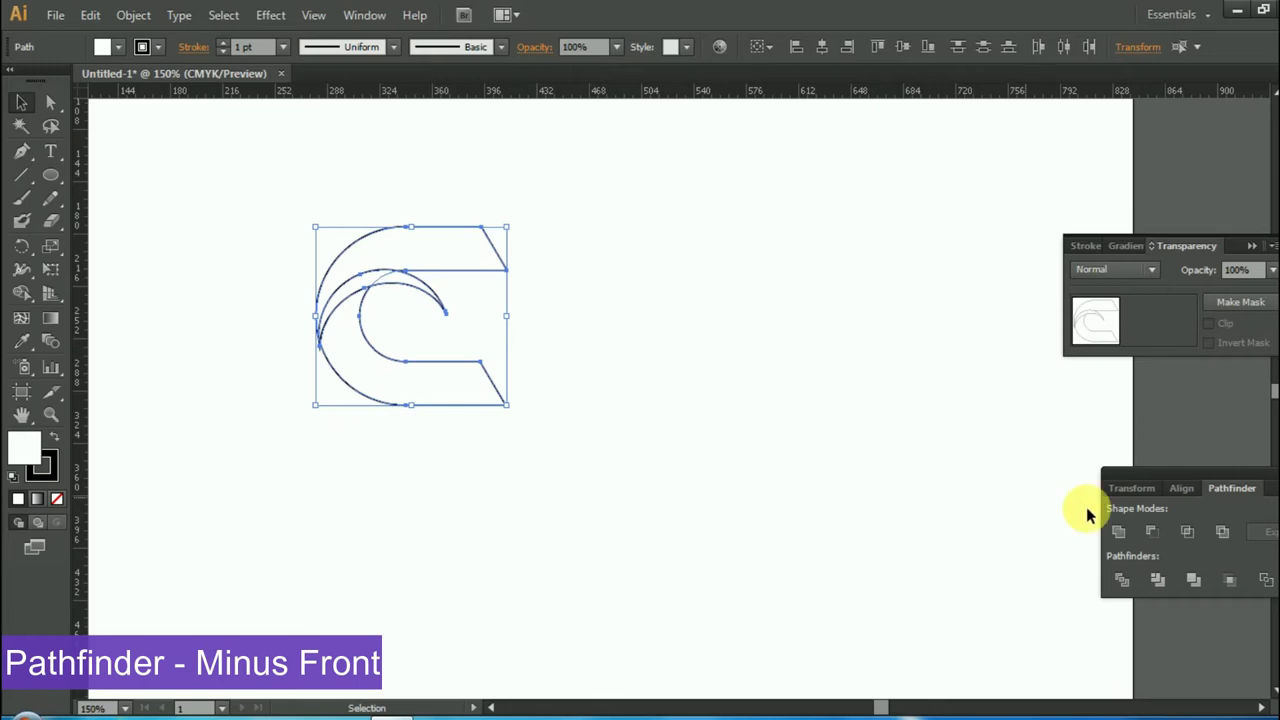
Step: Cut the crescent out of the C with Minus Front and ungroup the upper and lower pieces
left_click(826, 472)
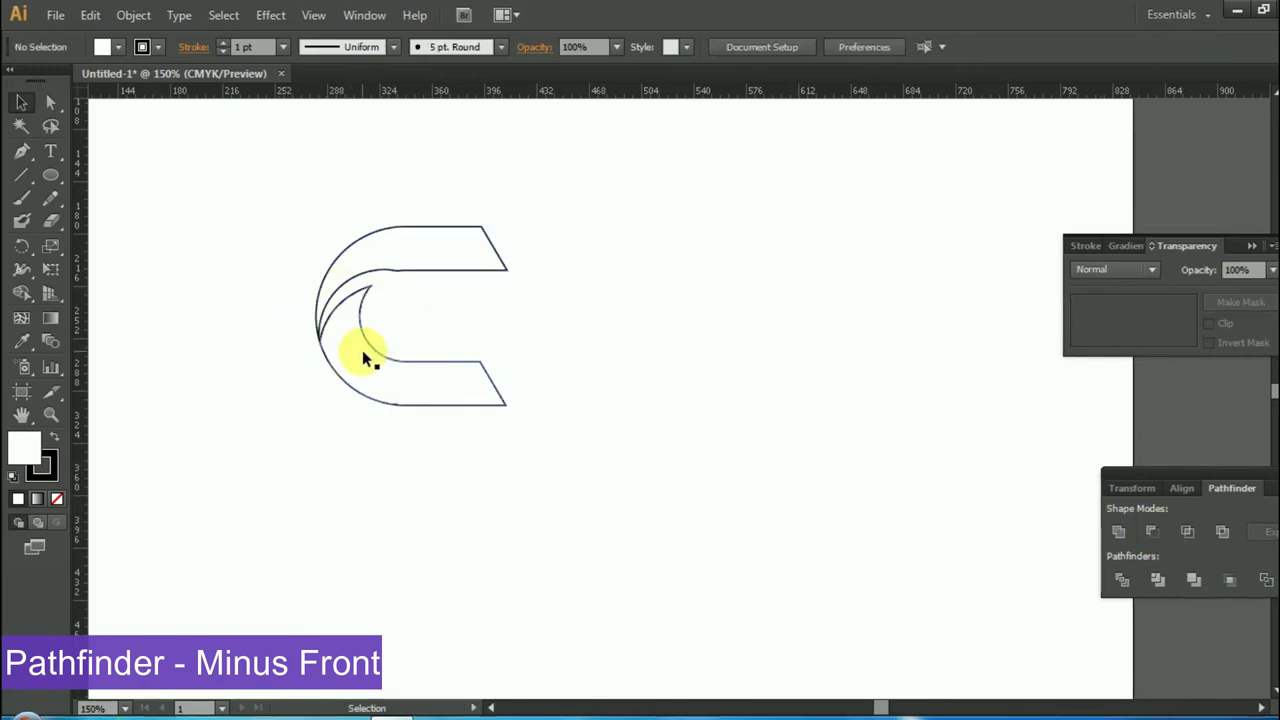
left_click_drag(281, 182, 547, 441)
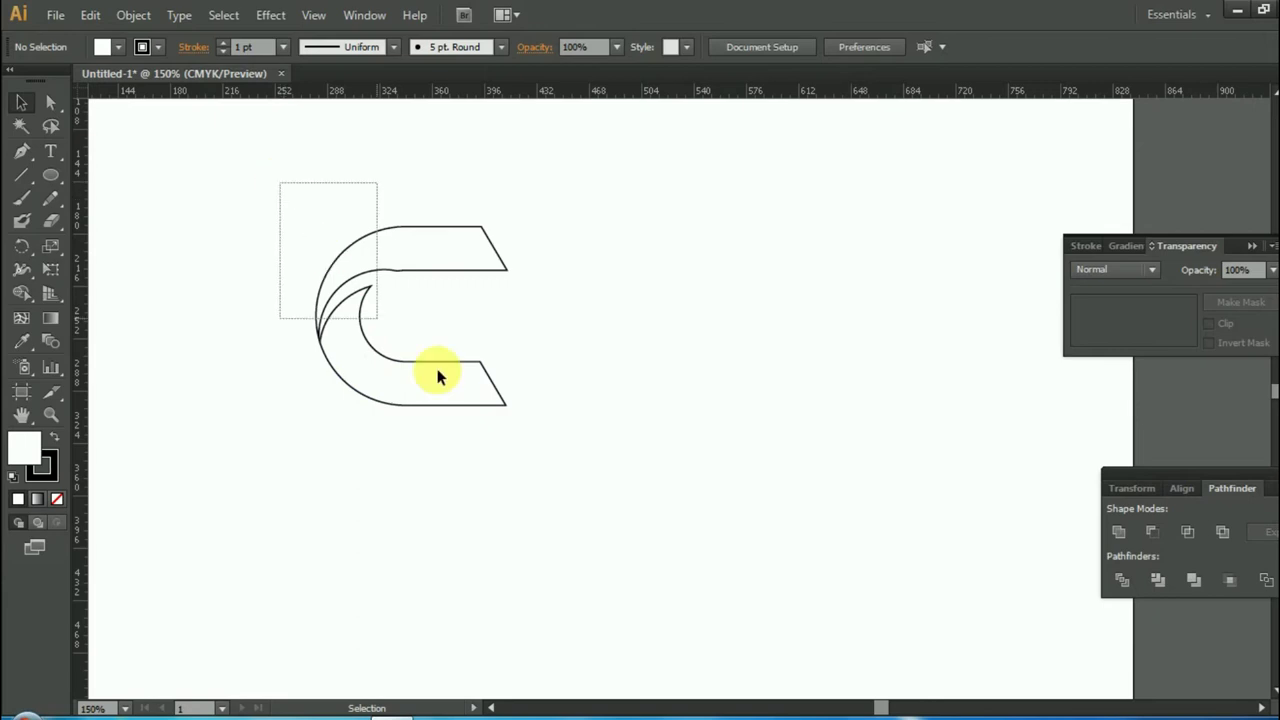
right_click(446, 398)
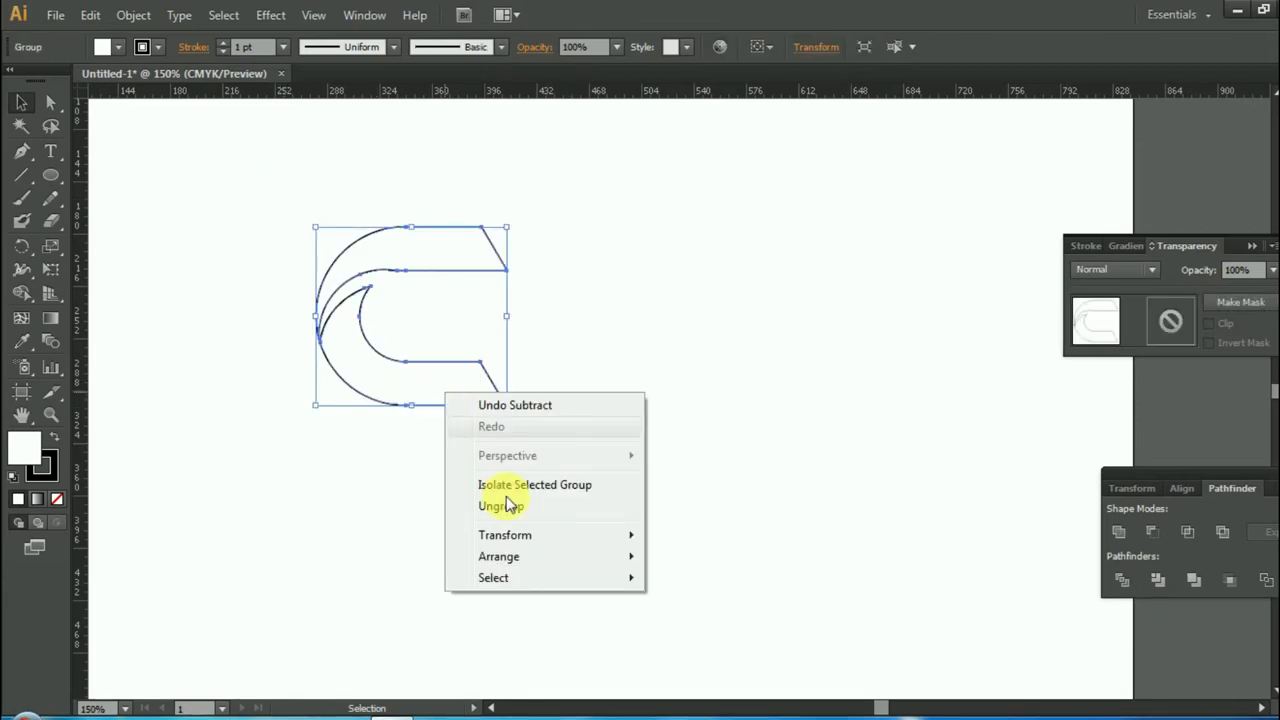
left_click(555, 508)
left_click(537, 400)
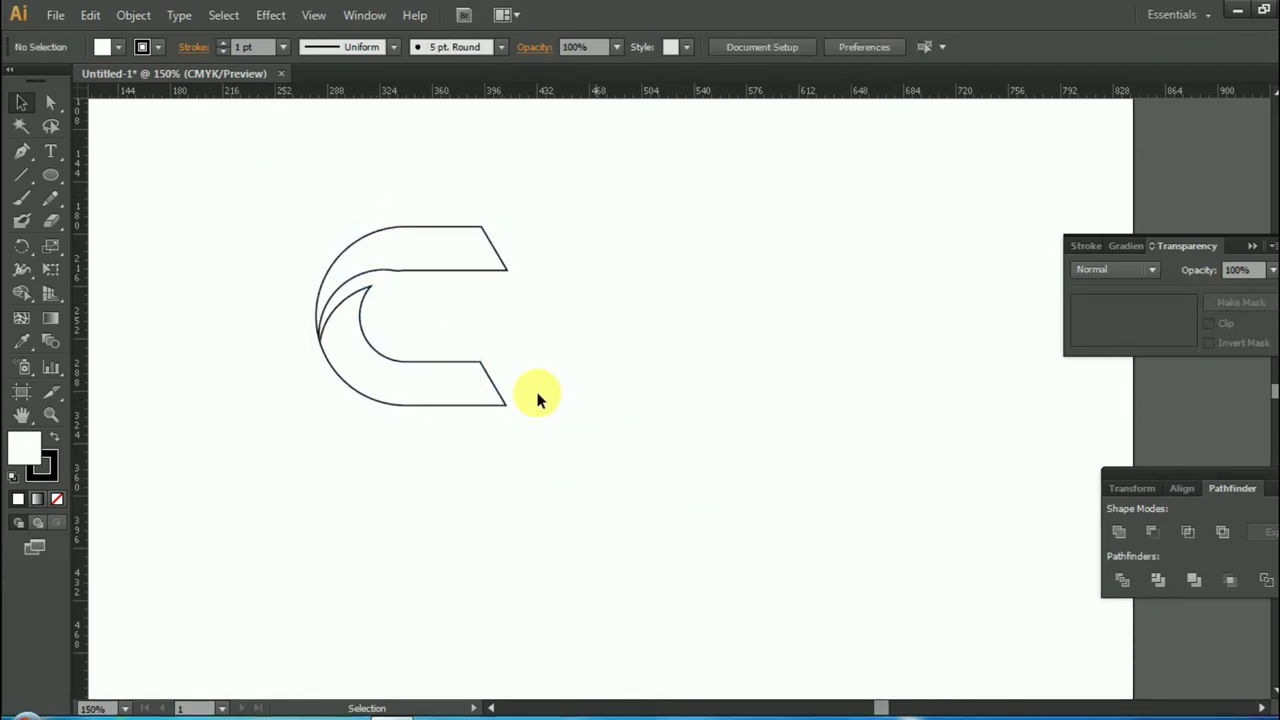
left_click(437, 227)
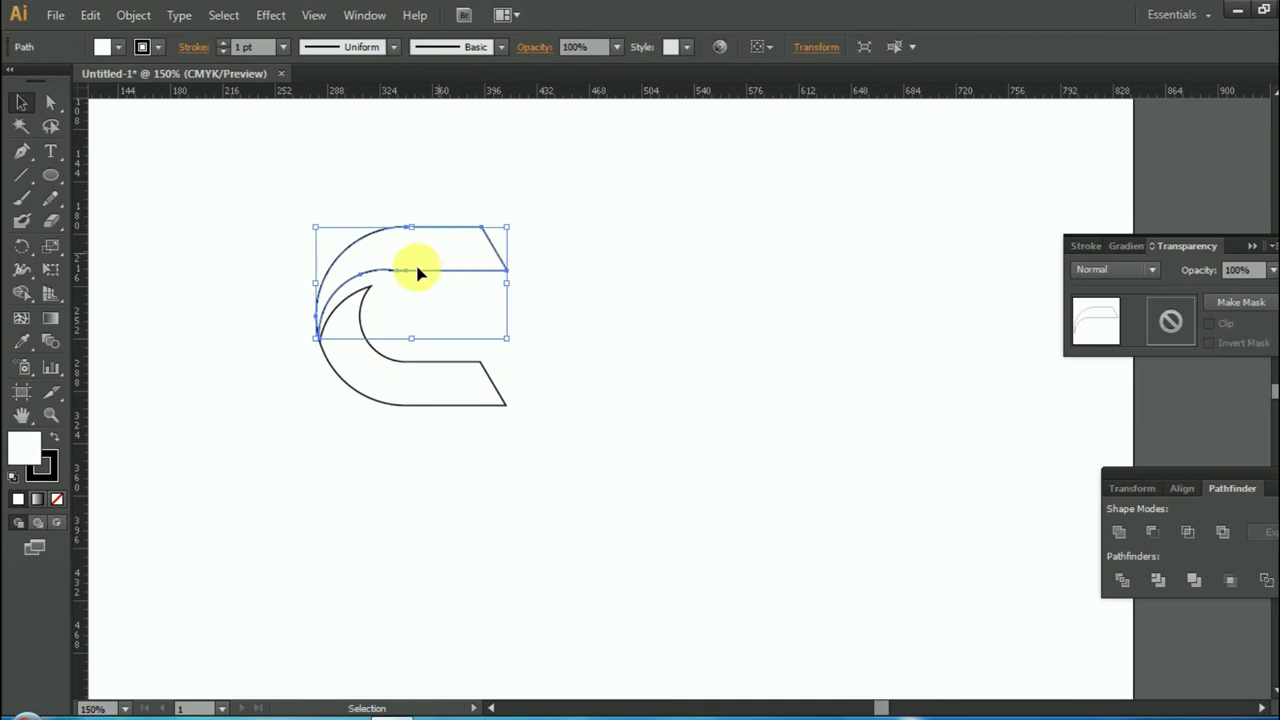
Step: Fill the upper C piece red and try dark blue, then green, on the lower piece
left_click(114, 47)
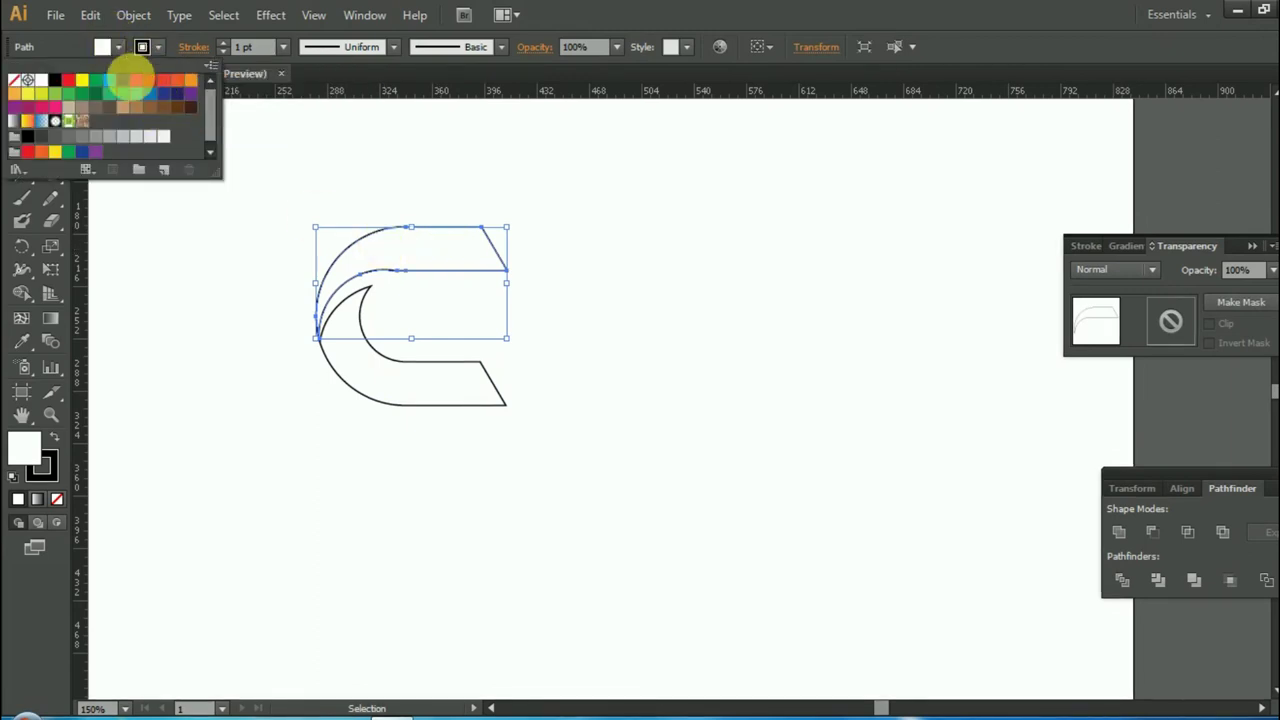
left_click(73, 88)
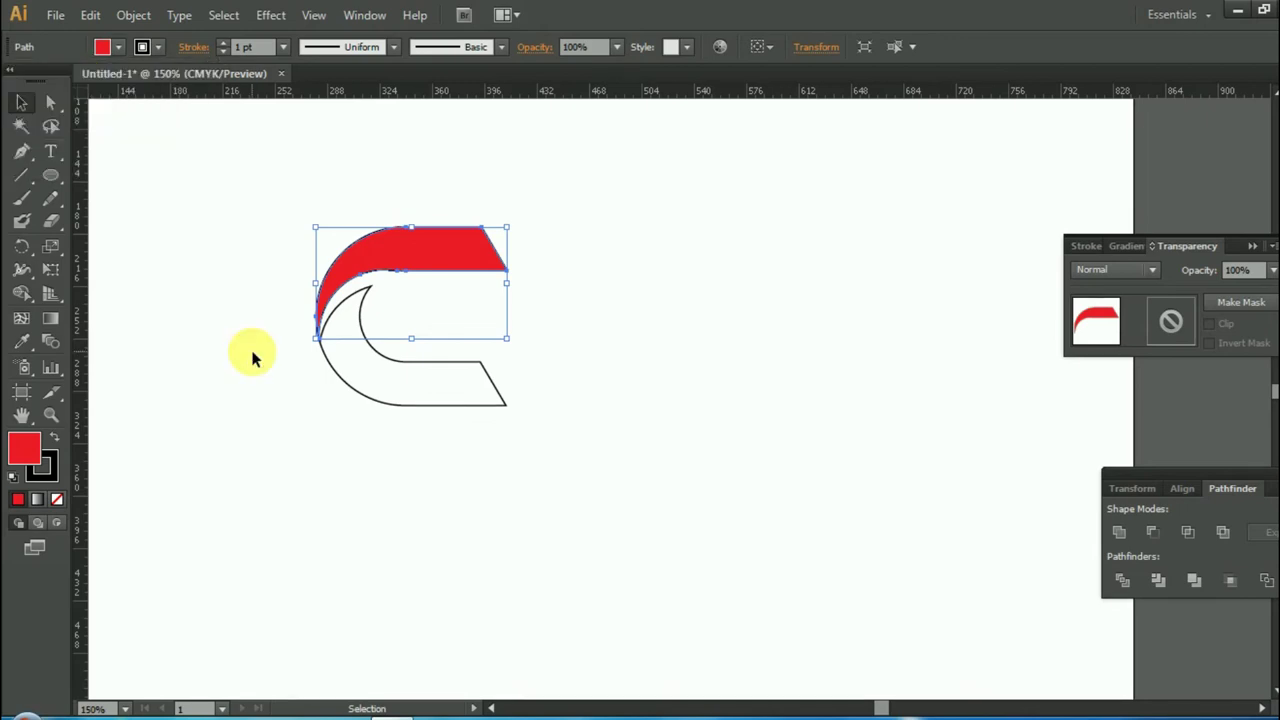
left_click(390, 375)
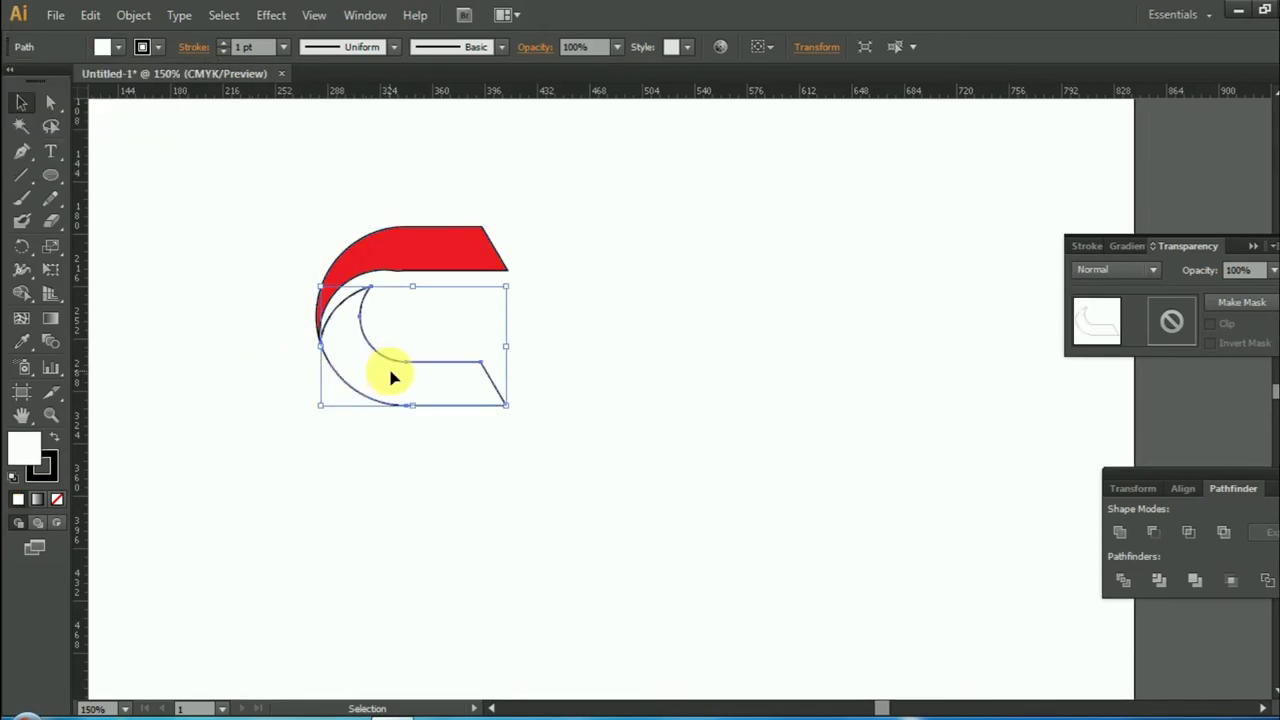
left_click(106, 47)
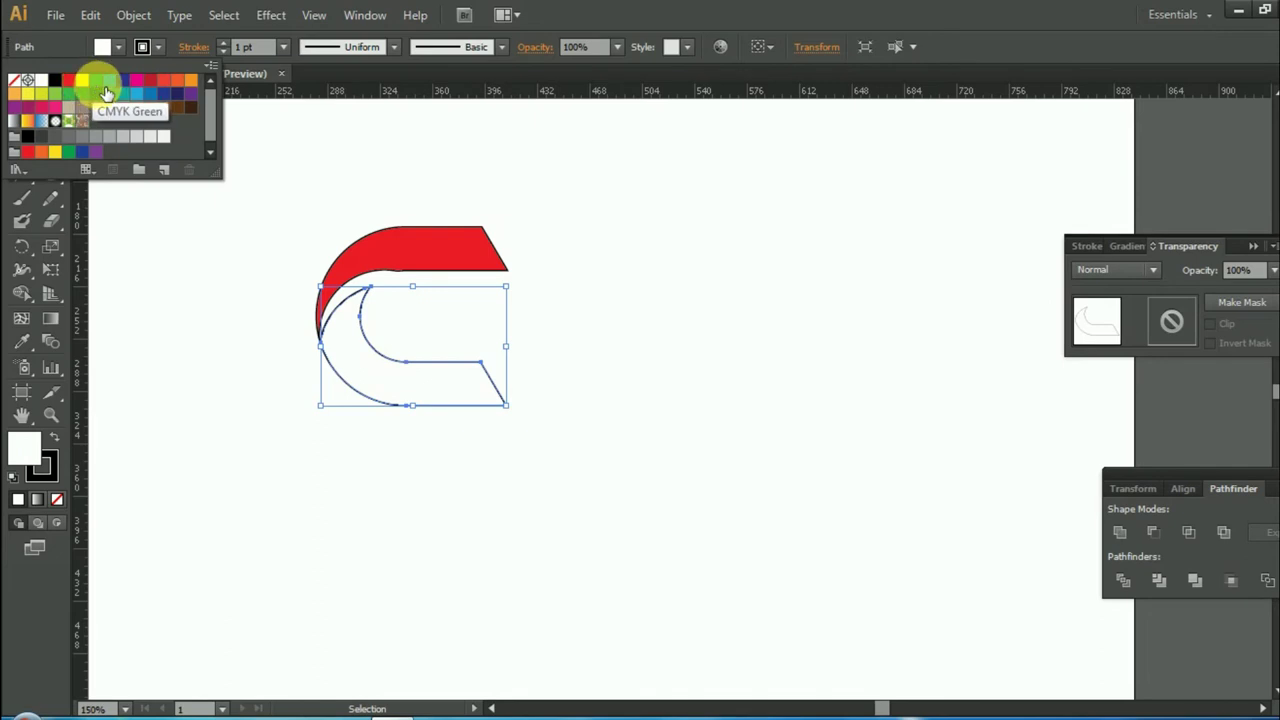
left_click(128, 84)
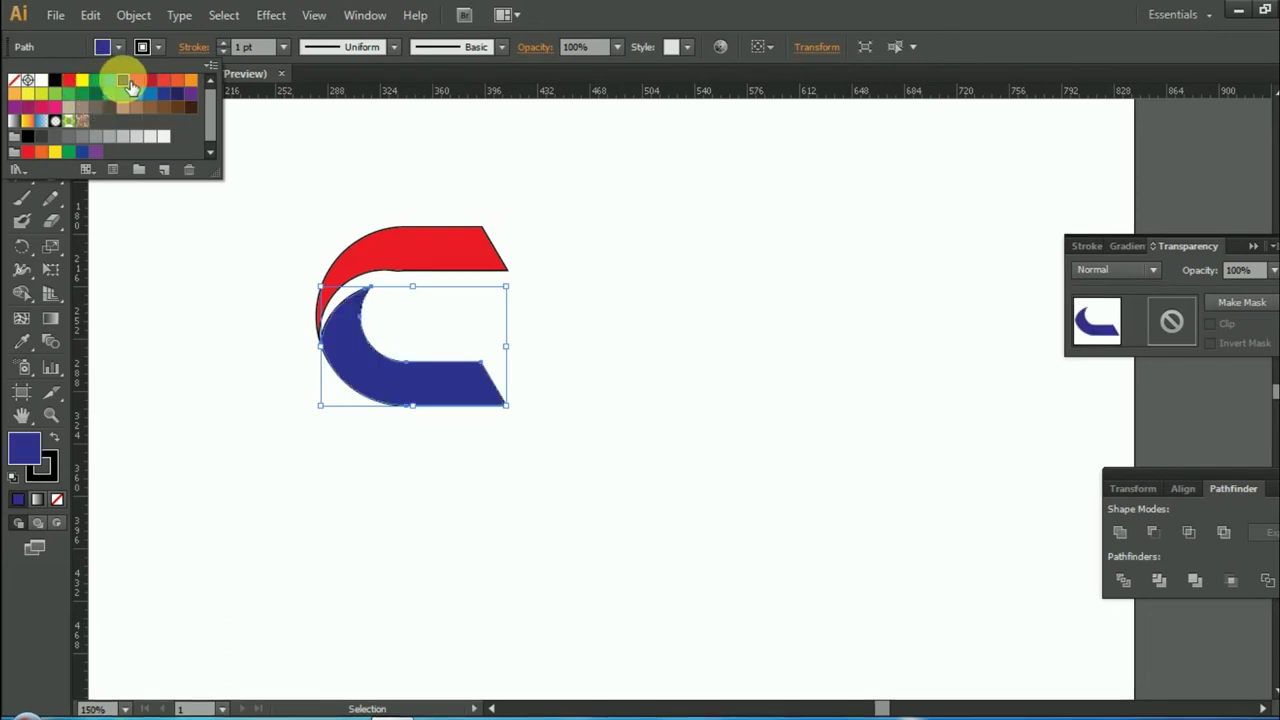
left_click(98, 88)
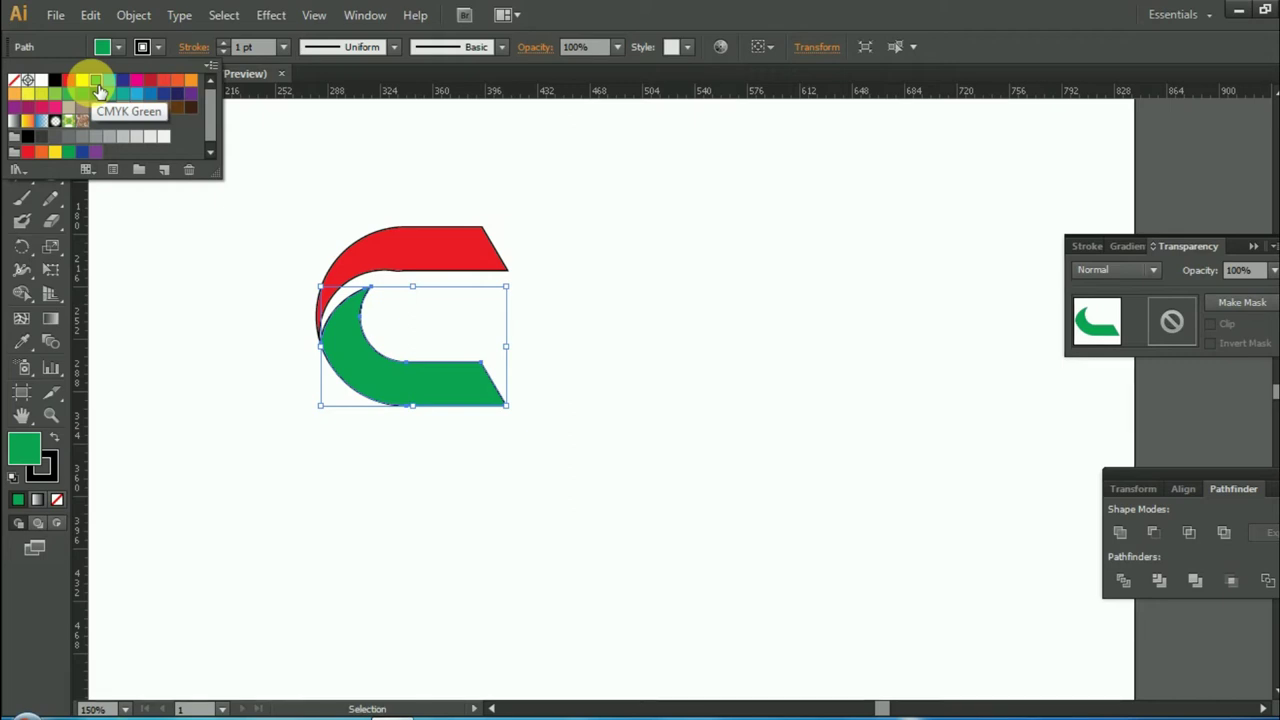
left_click(266, 428)
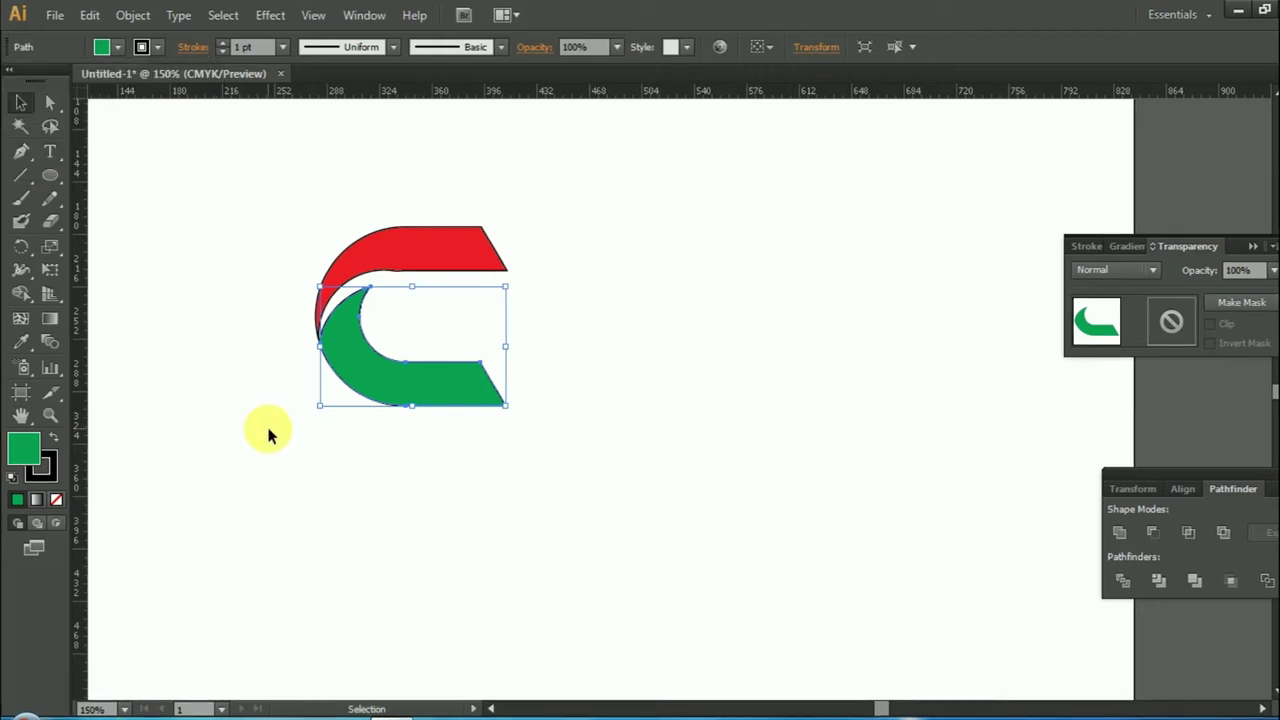
left_click(266, 360)
Step: Set the stroke of both C shapes to None
left_click_drag(296, 195, 436, 387)
left_click_drag(484, 431, 555, 468)
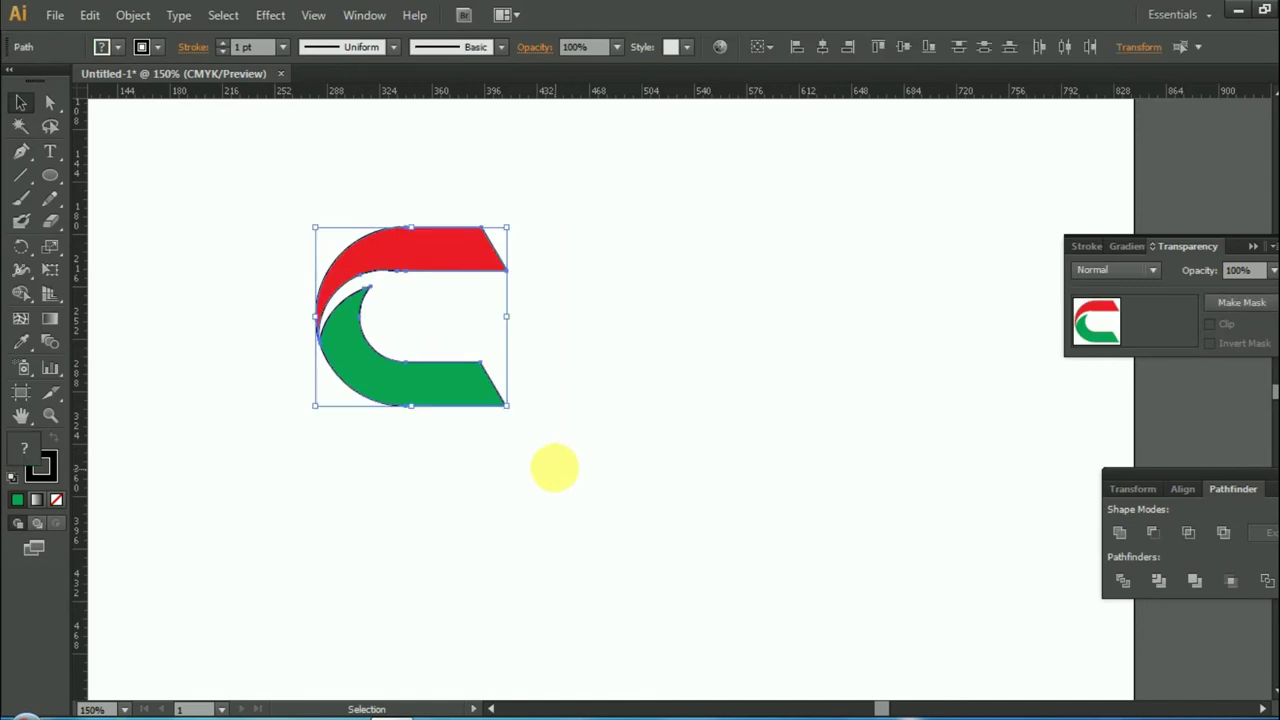
left_click(157, 47)
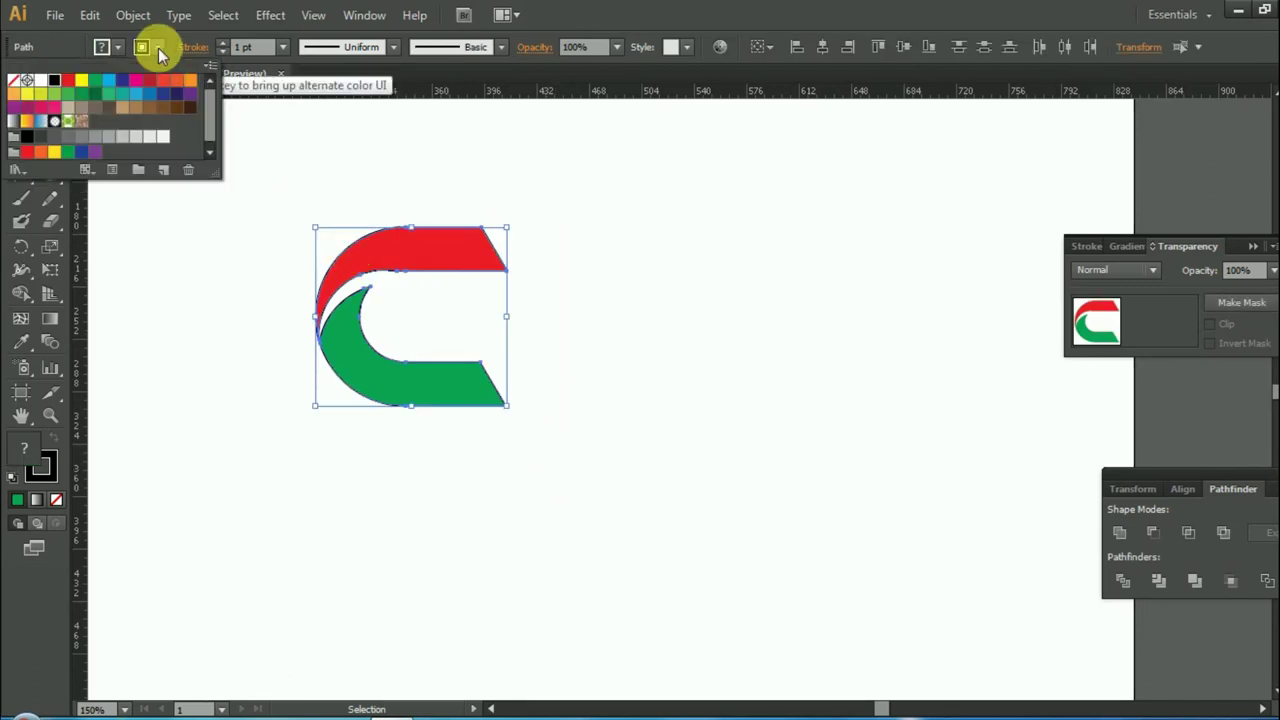
left_click(24, 90)
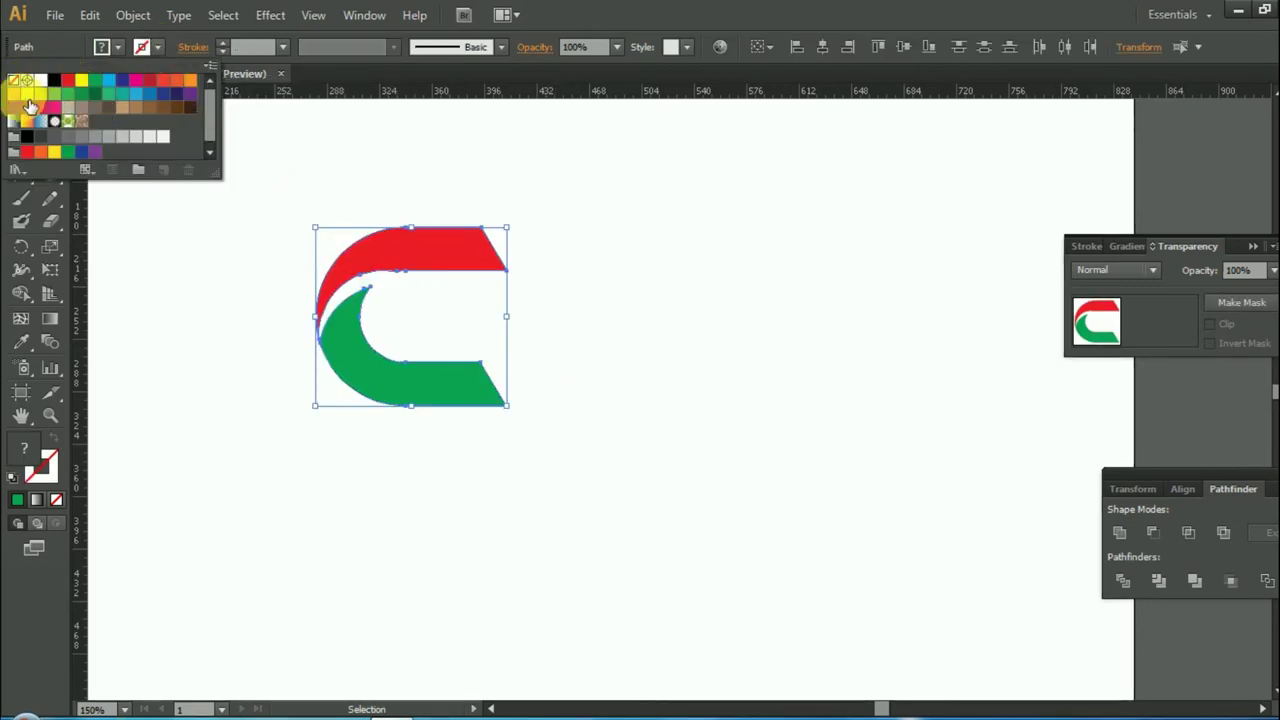
left_click(183, 229)
left_click(766, 411)
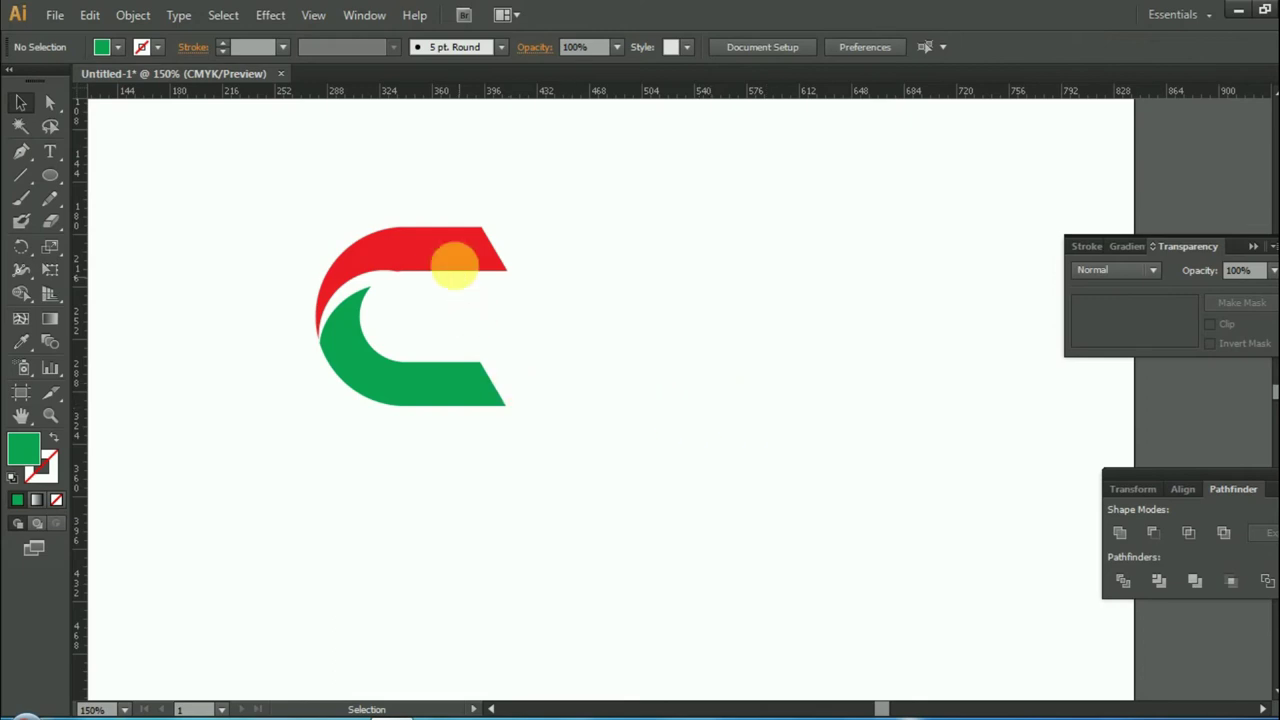
Step: Change the lower C shape's fill to light blue
left_click(421, 381)
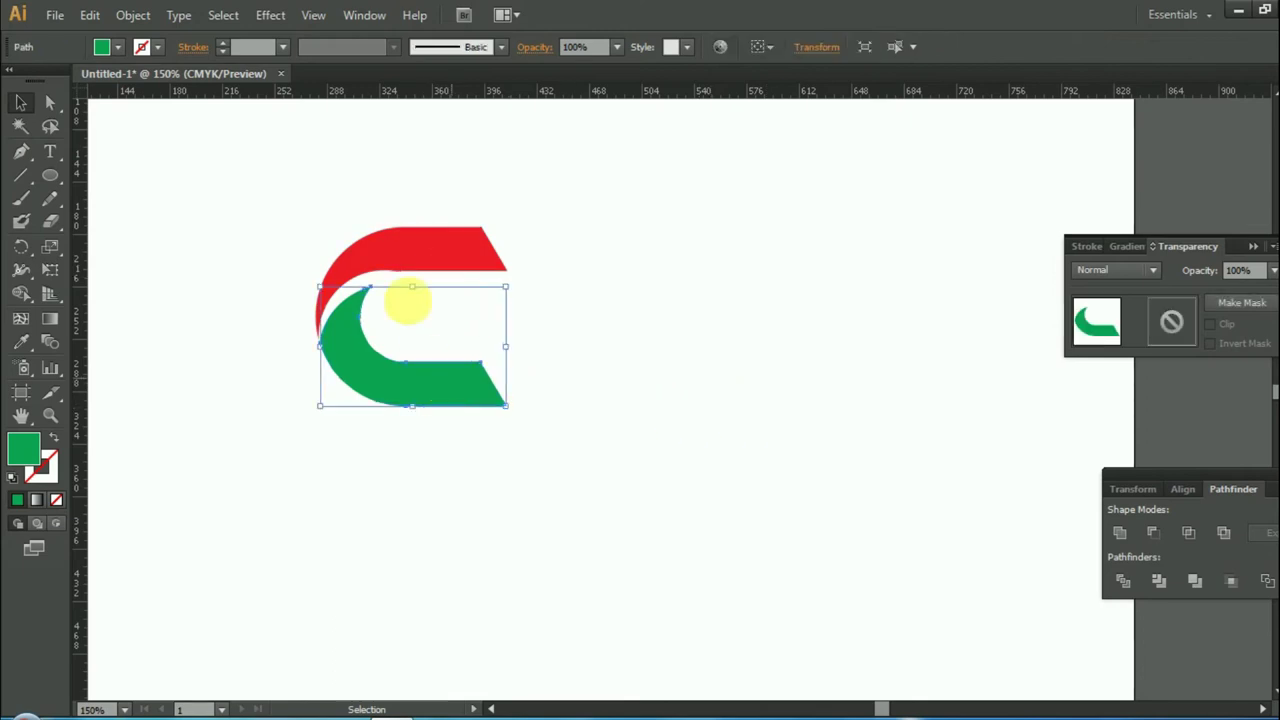
left_click(118, 47)
left_click(108, 80)
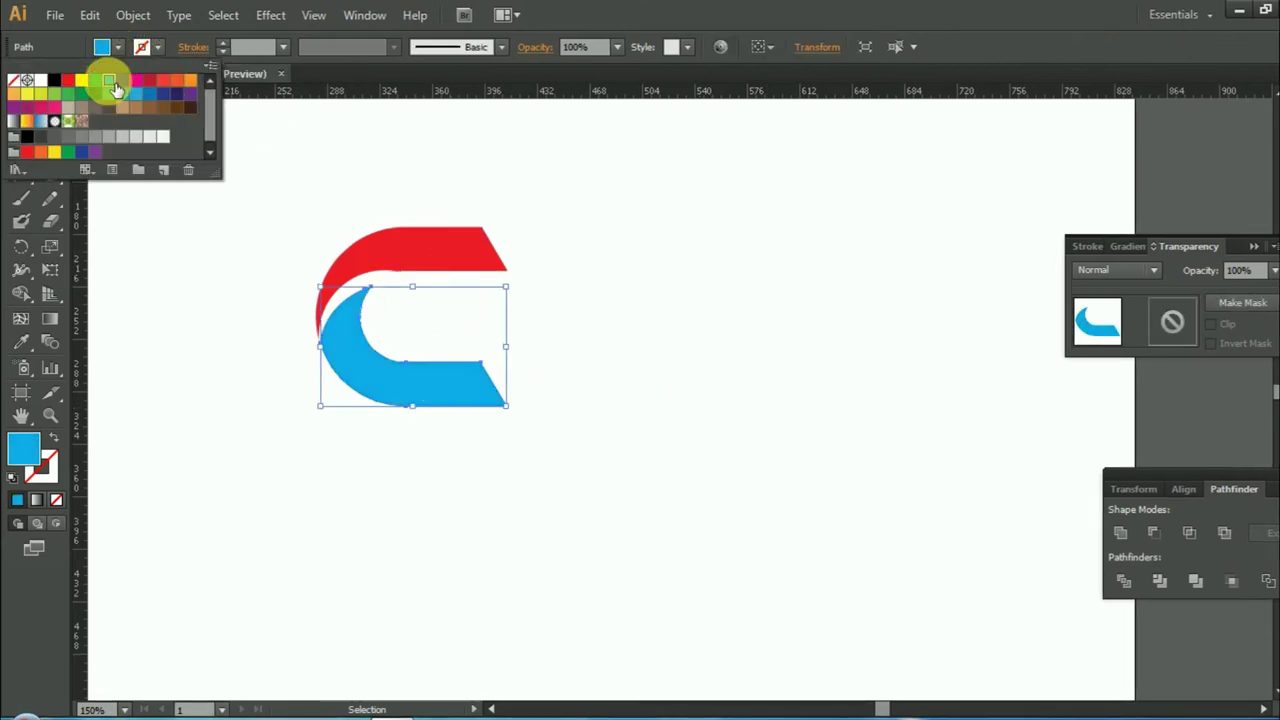
left_click(616, 253)
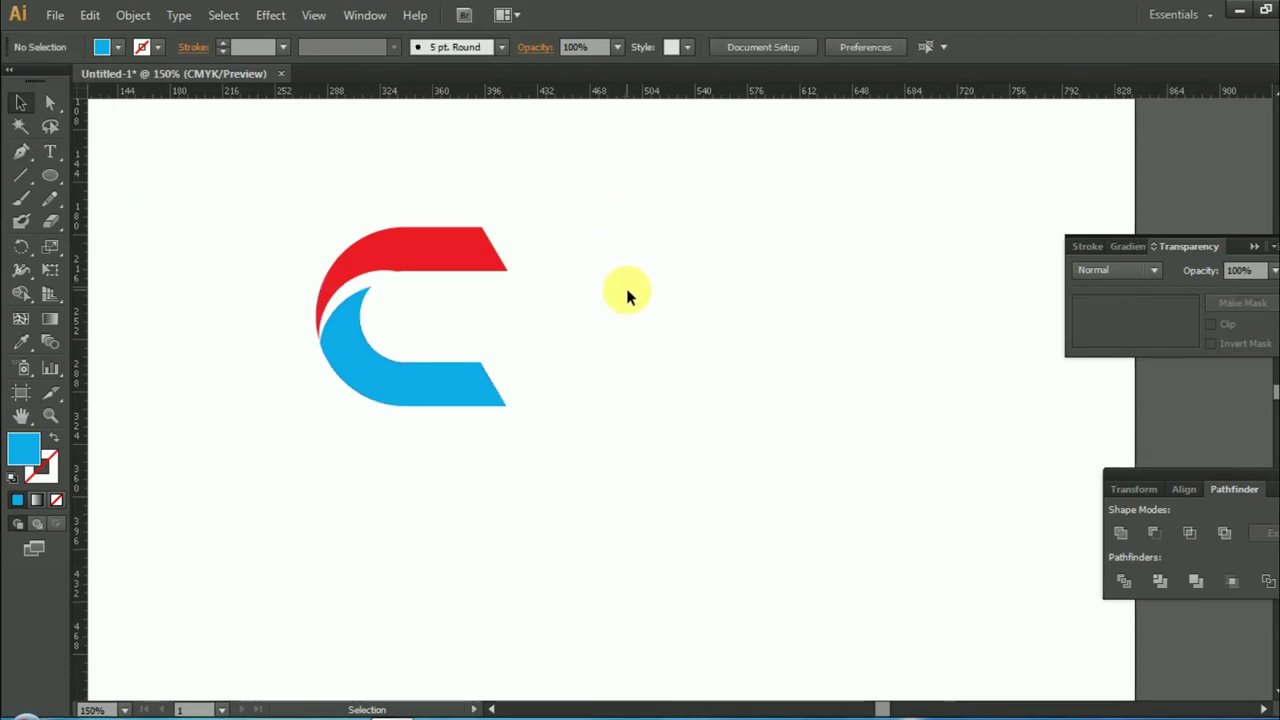
left_click_drag(283, 186, 585, 455)
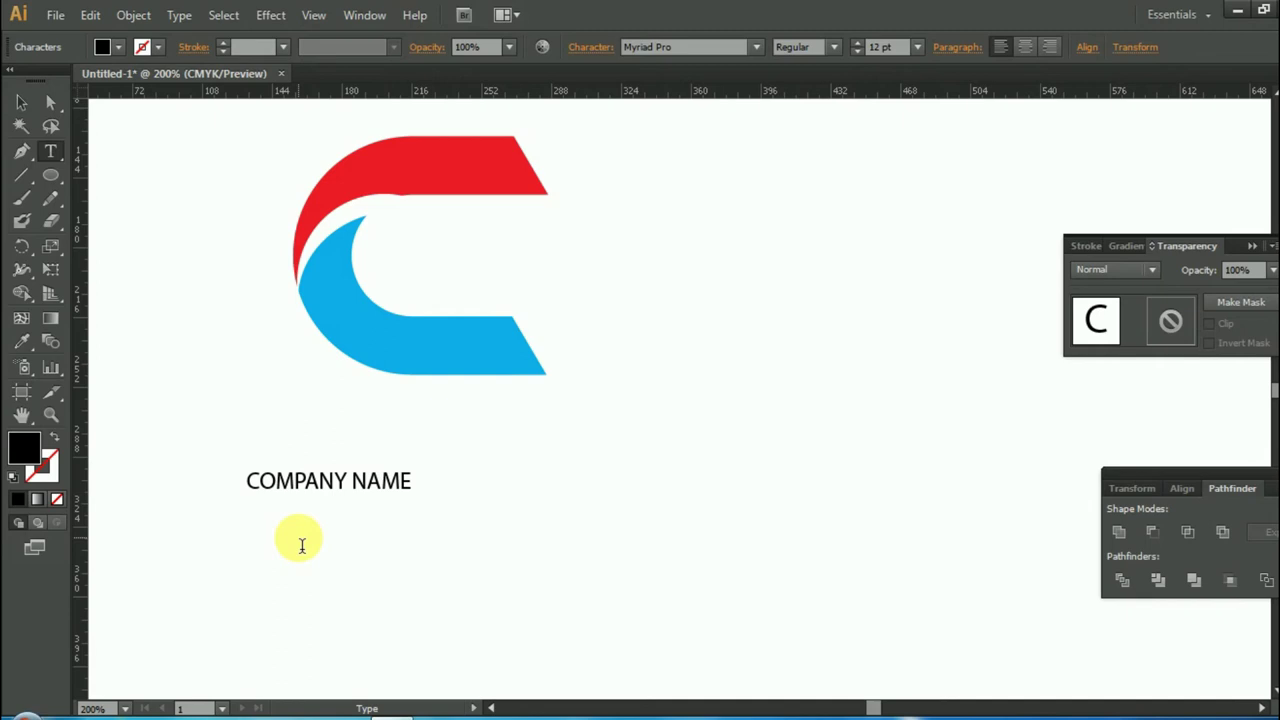
Step: Set the COMPANY NAME text to 36 pt and position it directly below the C logo
left_click(21, 102)
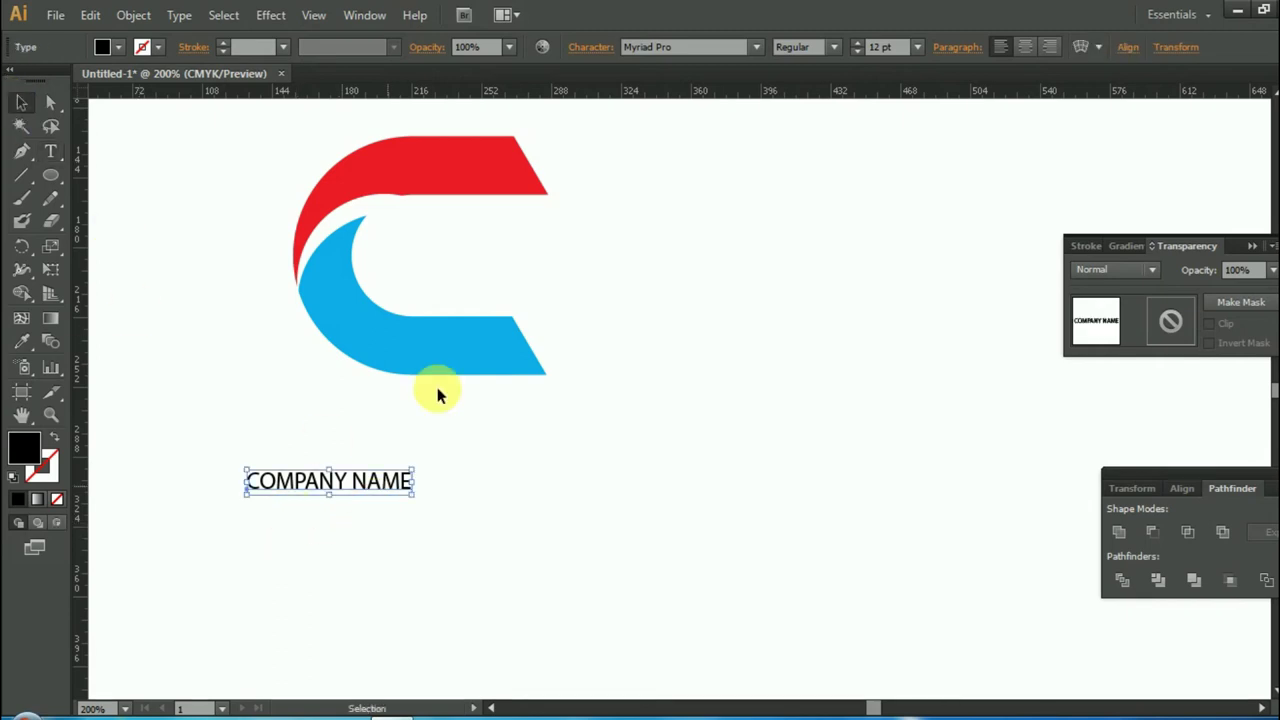
left_click(912, 52)
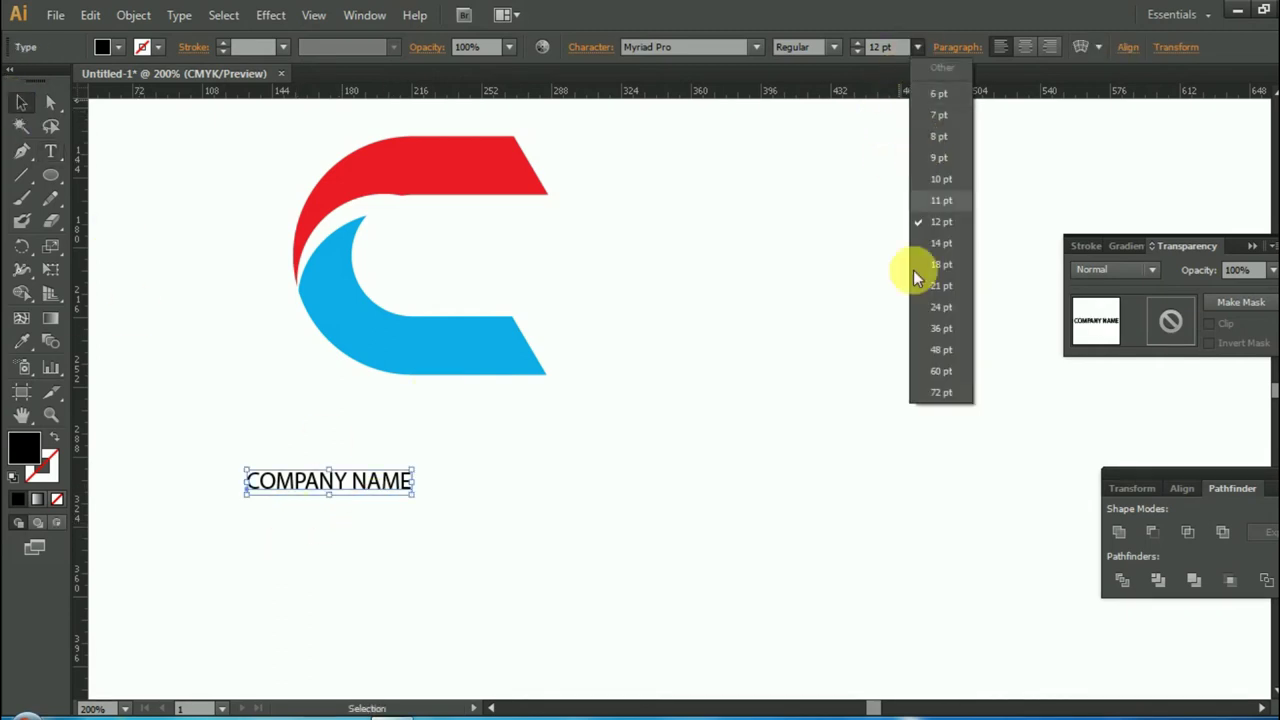
left_click(913, 338)
left_click_drag(461, 432, 403, 381)
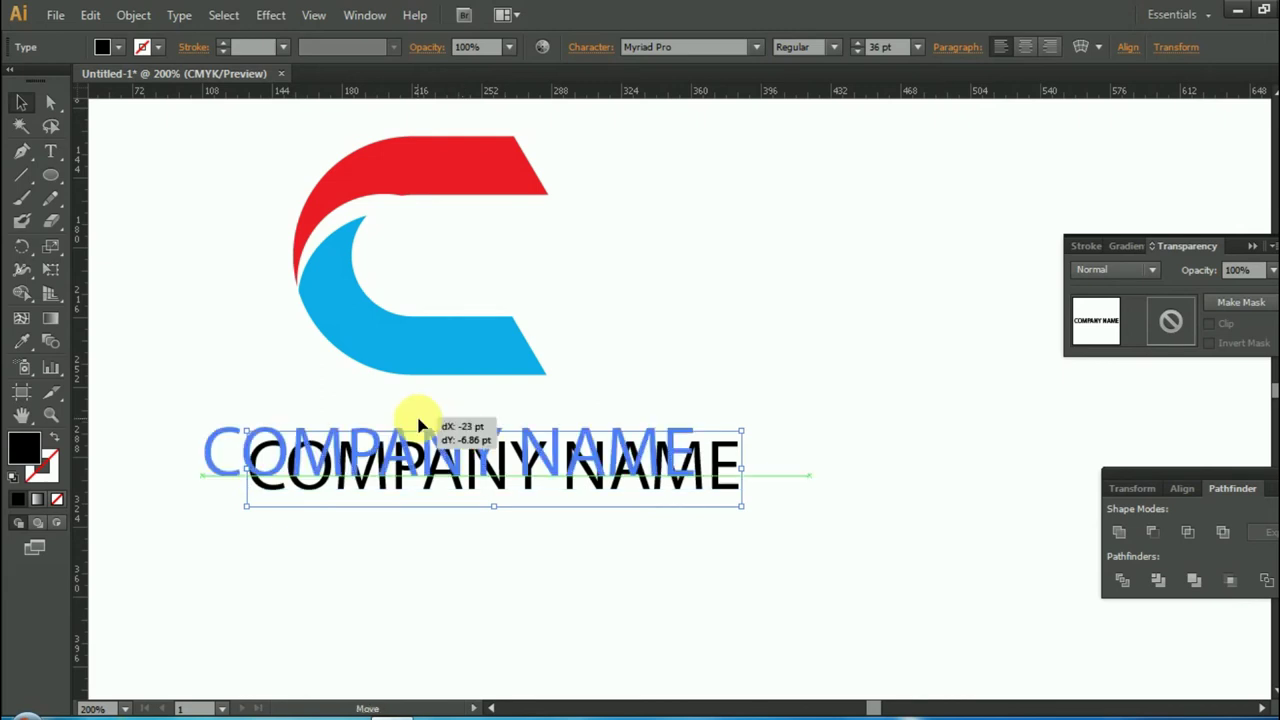
left_click(460, 539)
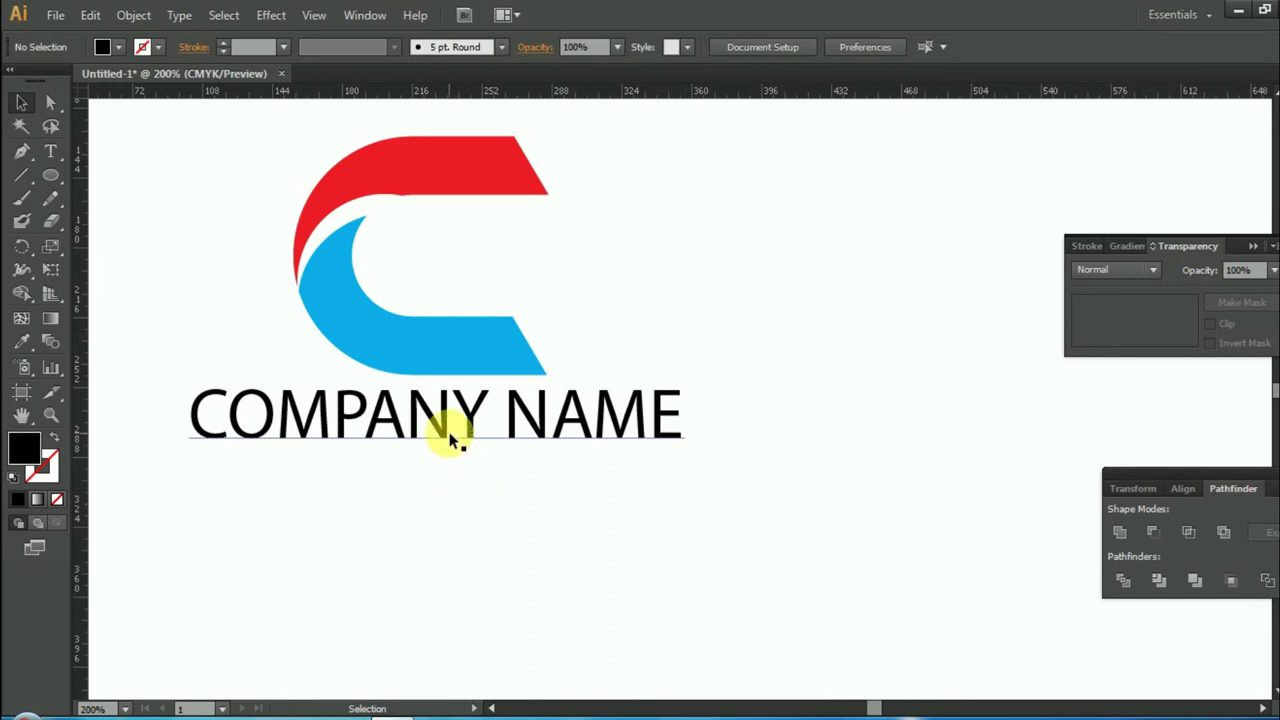
Step: Type SLOGAN HERE on a new line below COMPANY NAME and nudge it down
left_click(51, 150)
left_click(235, 490)
type("SLO")
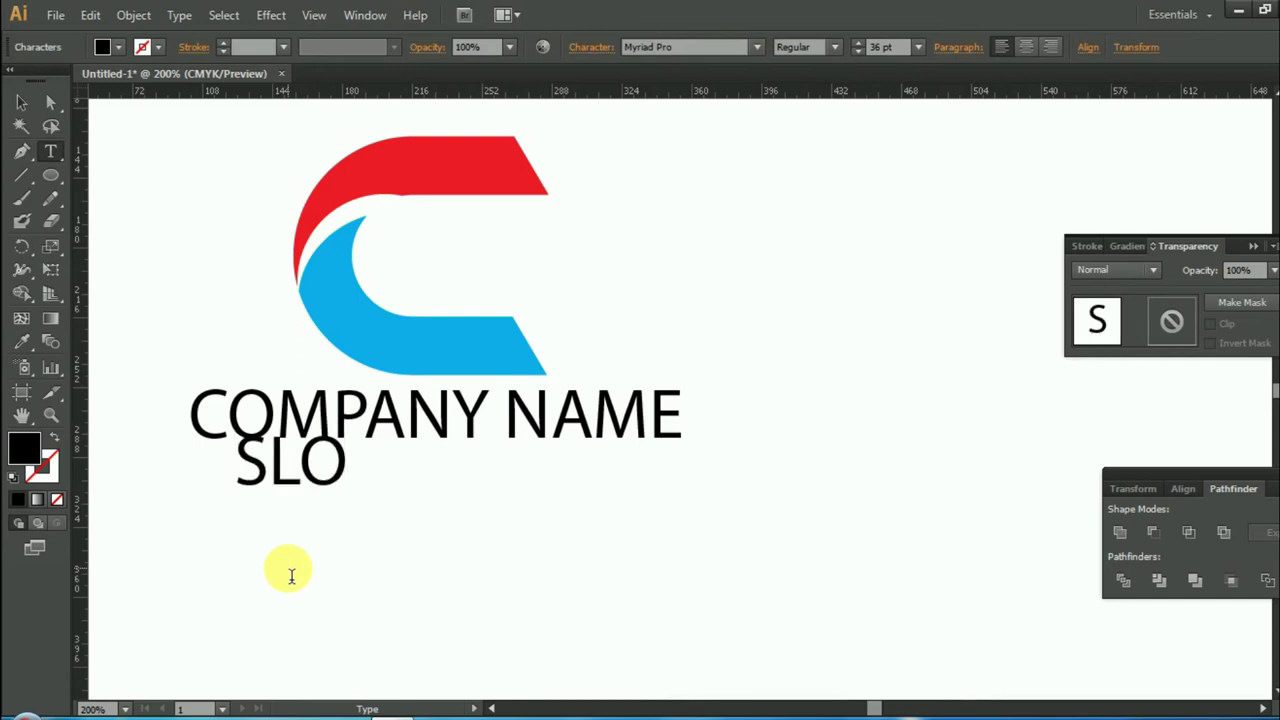
type("GAN HERE")
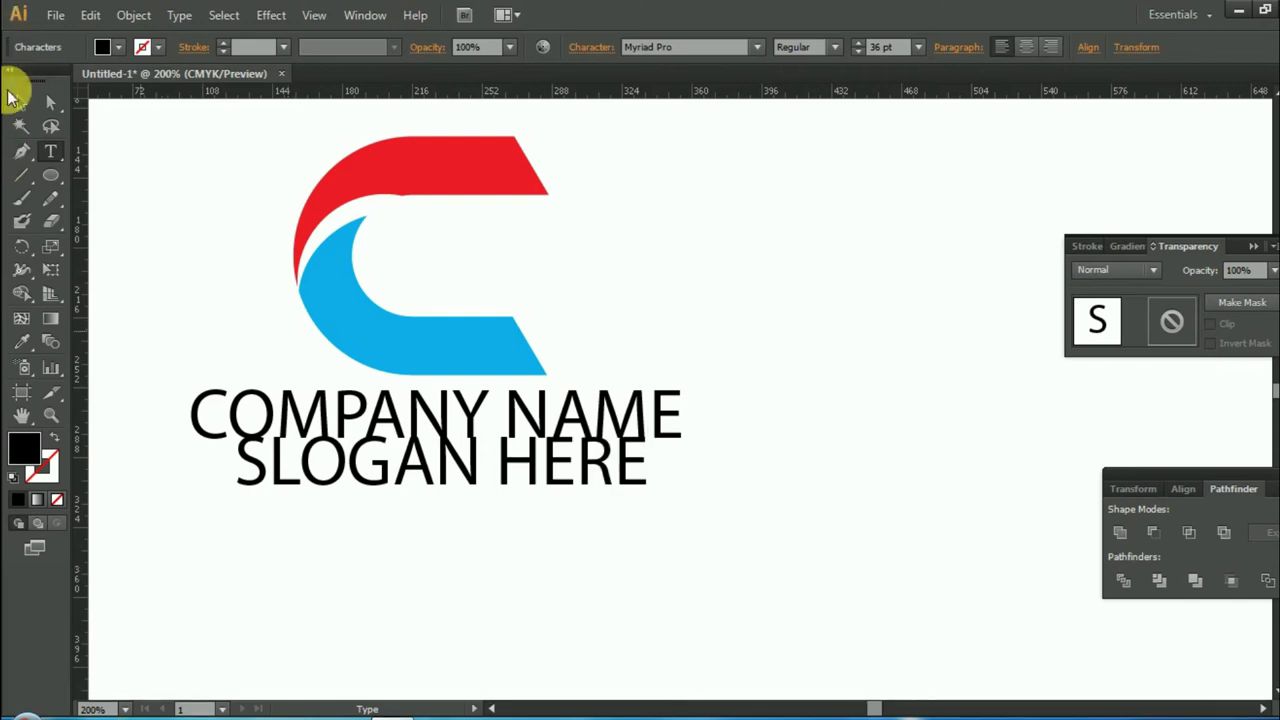
left_click(21, 102)
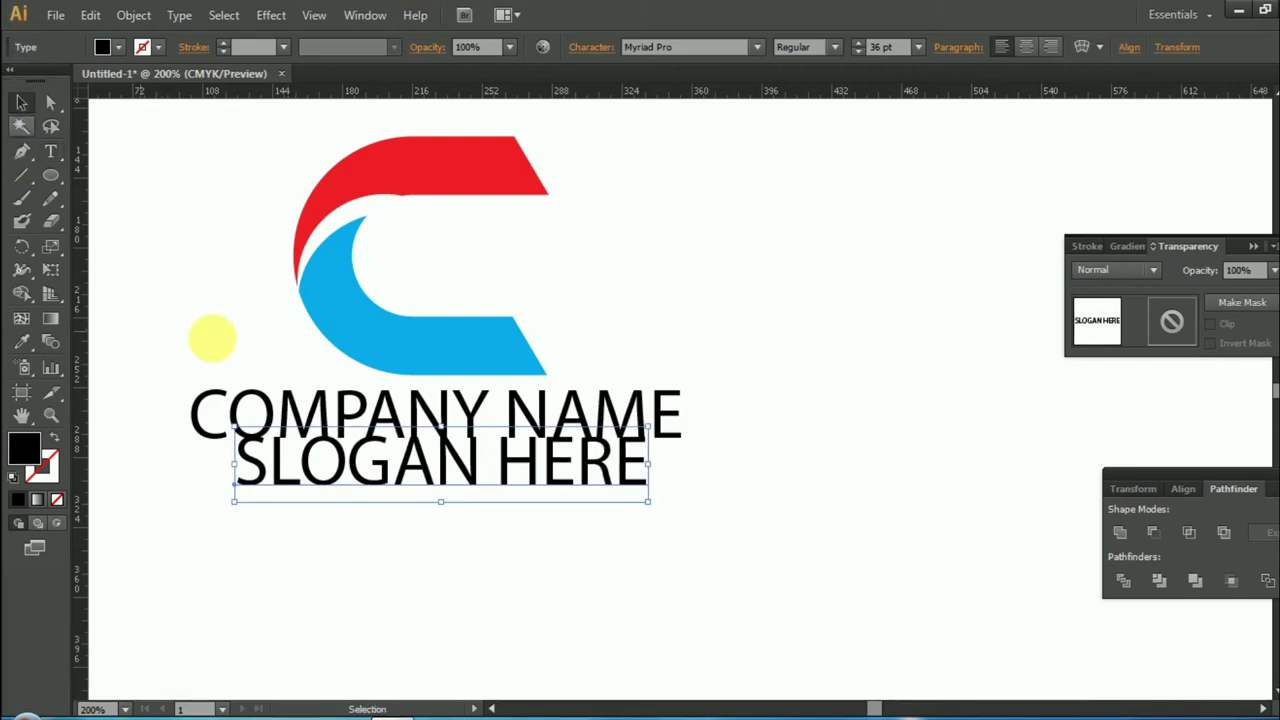
key("Down")
key("Down")
key("Down")
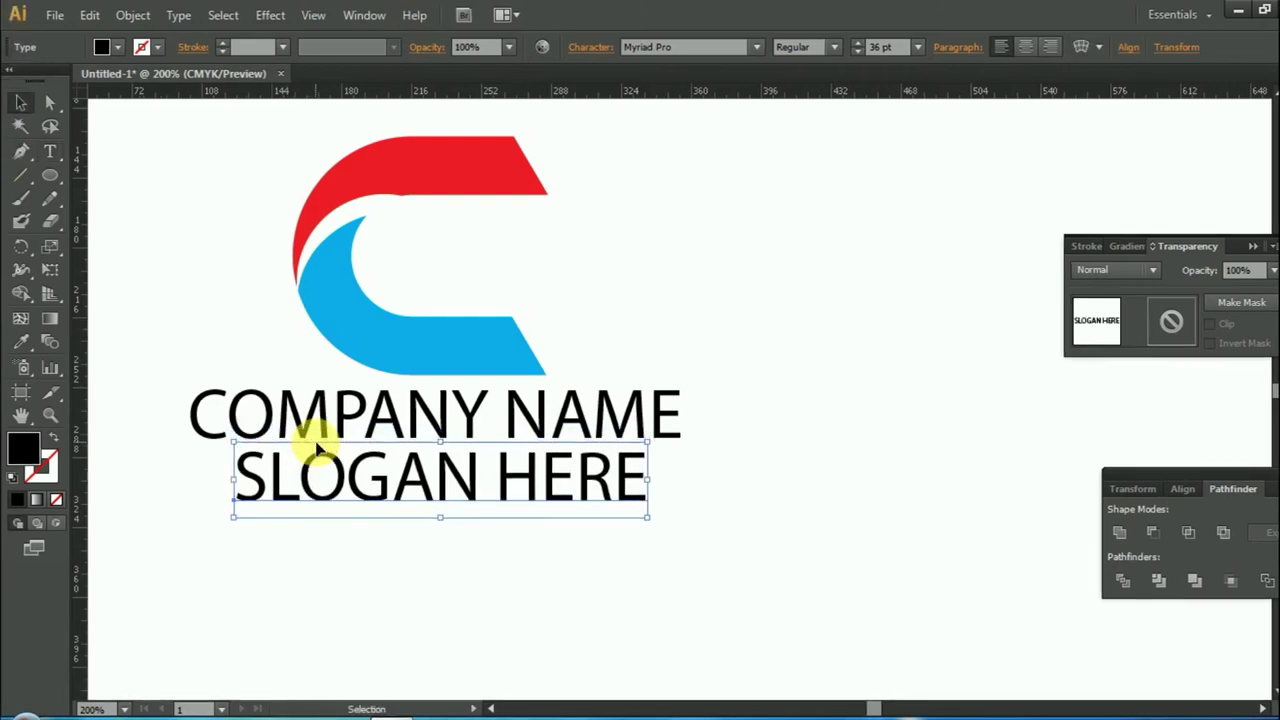
key("Down")
key("Down")
key("Down")
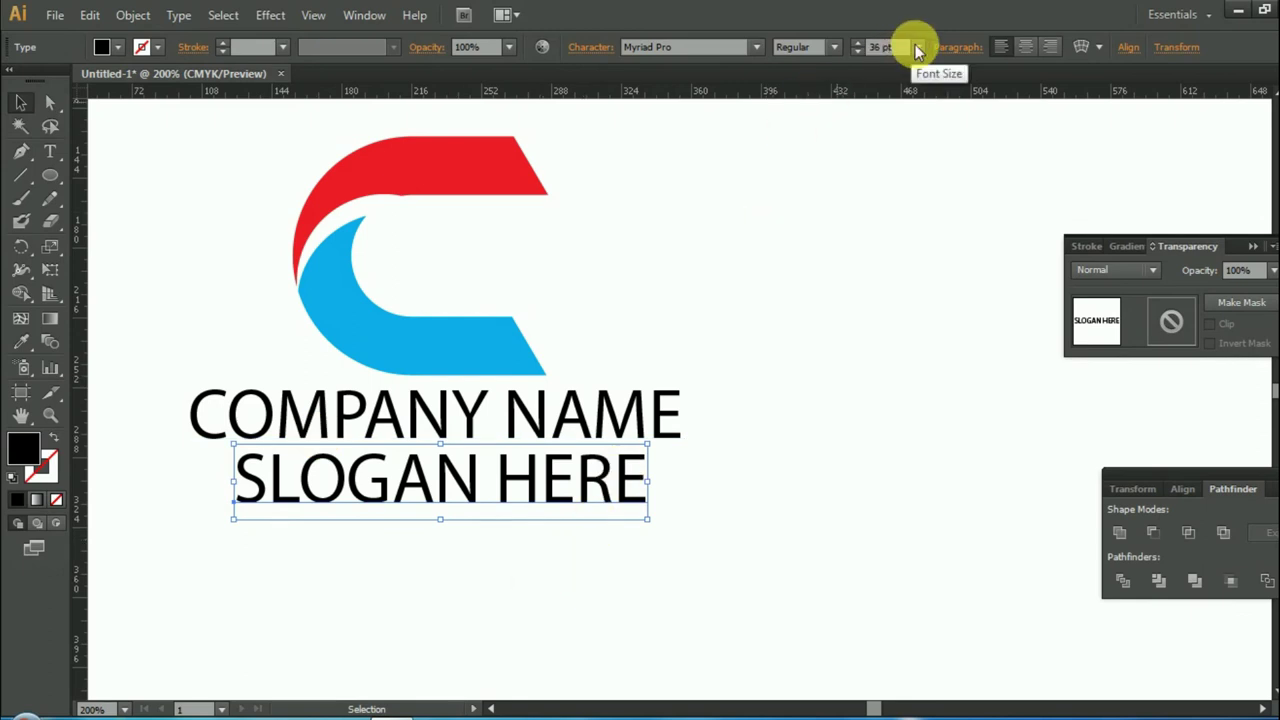
Step: Set SLOGAN HERE to 24 pt and nudge it to sit centred under COMPANY NAME
left_click(917, 47)
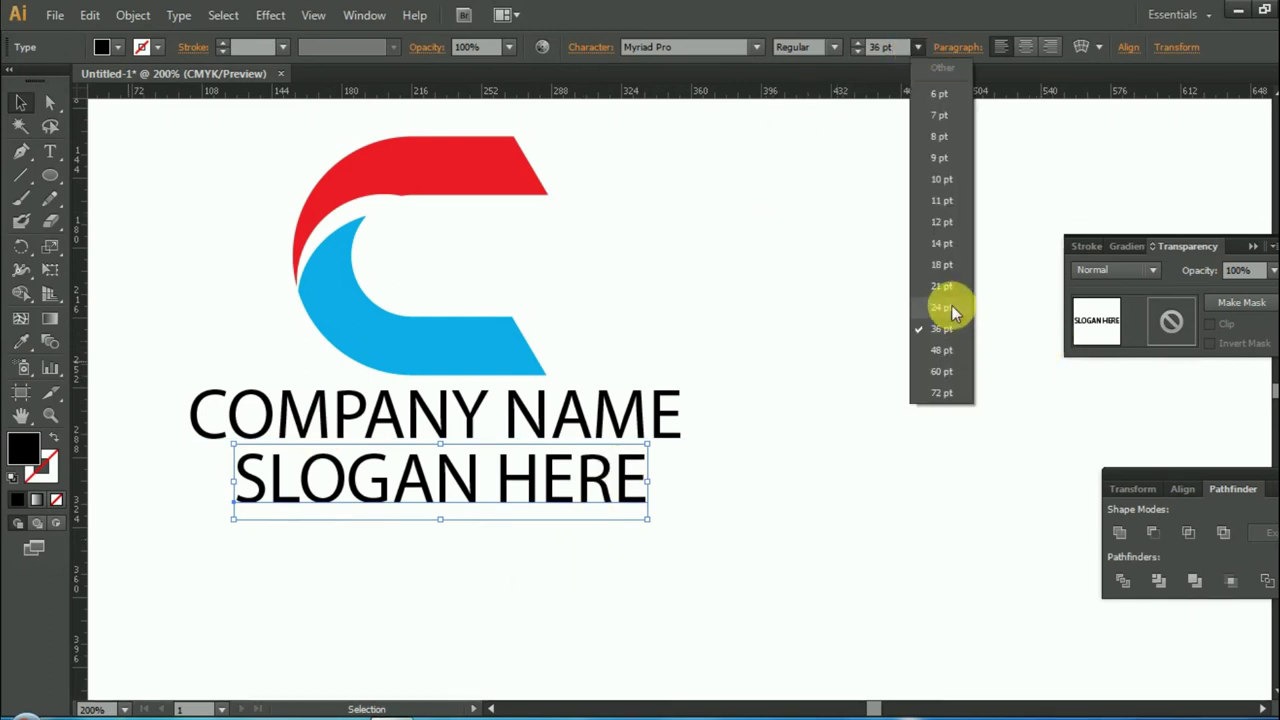
left_click(948, 307)
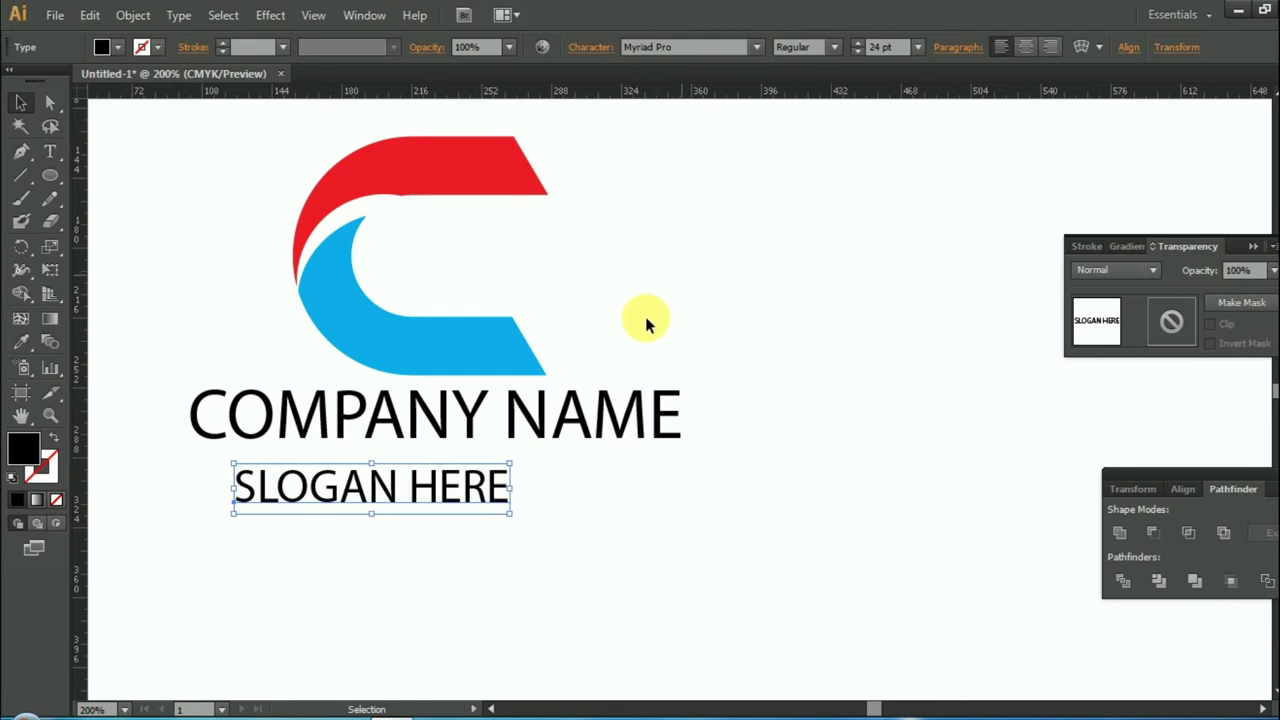
left_click_drag(425, 484, 440, 483)
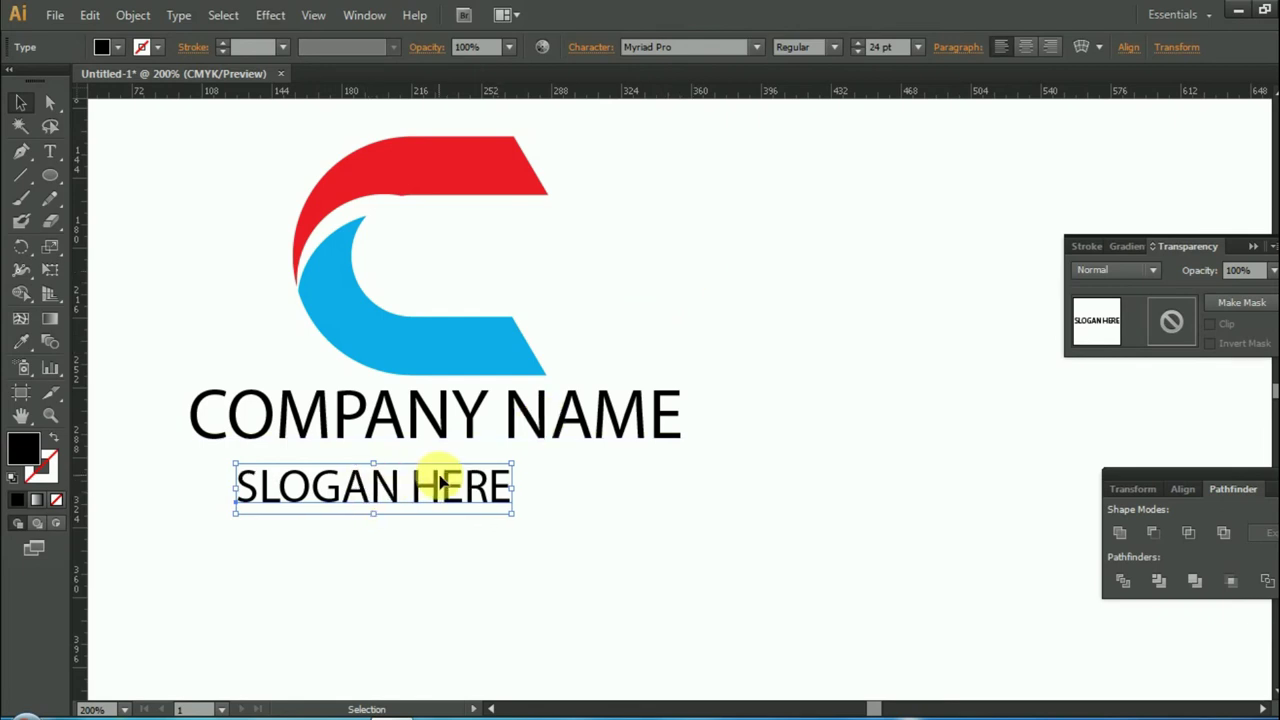
key("Right")
key("Right")
key("Right")
key("Right")
key("Right")
key("Right")
key("Right")
key("Up")
key("Up")
key("Up")
key("Right")
key("Right")
key("Right")
key("Right")
key("Right")
key("Up")
key("Up")
key("Up")
key("Right")
key("Right")
key("Right")
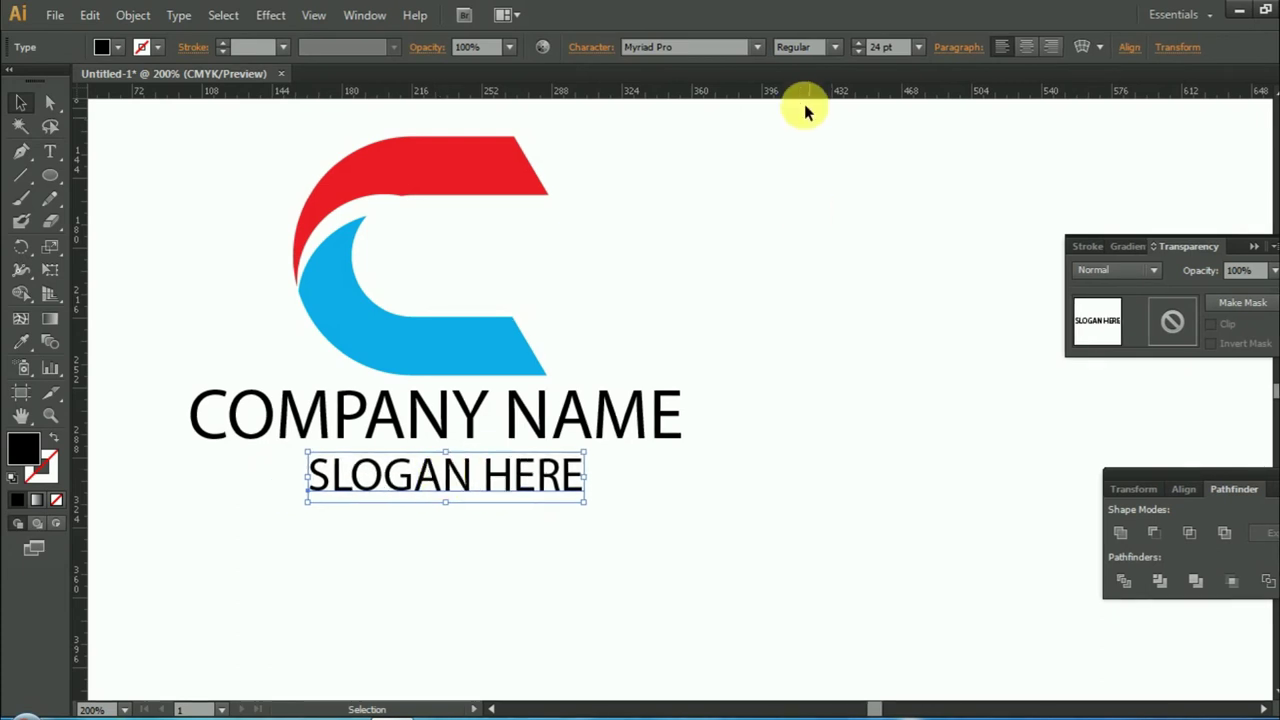
Step: Give SLOGAN HERE a tracking of 300 and shift it left to recentre
left_click(597, 48)
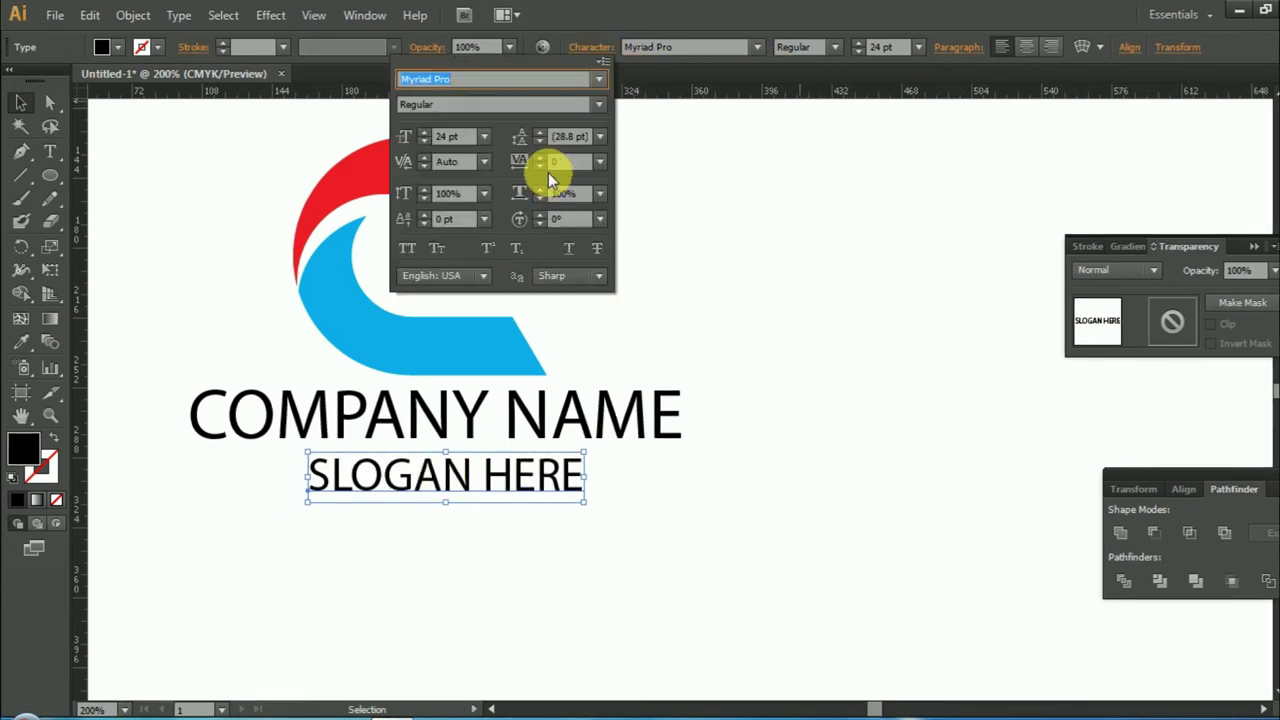
left_click_drag(581, 170, 551, 166)
type("300")
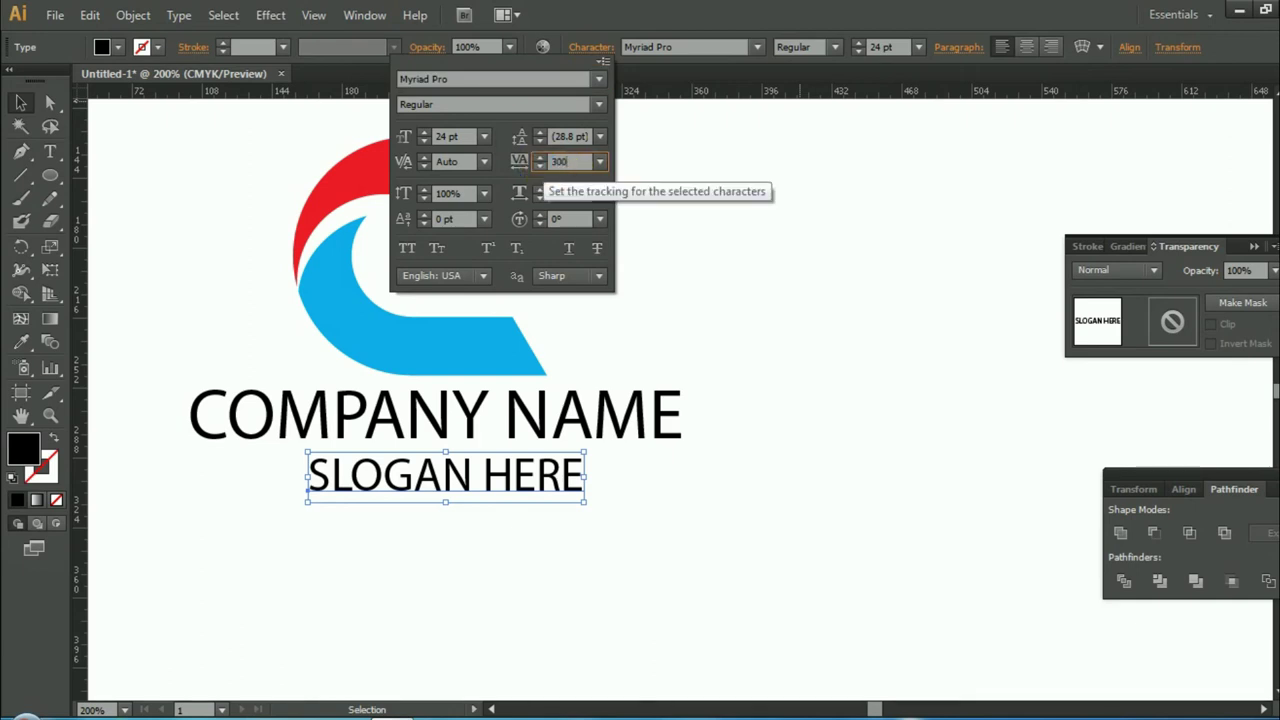
key("Return")
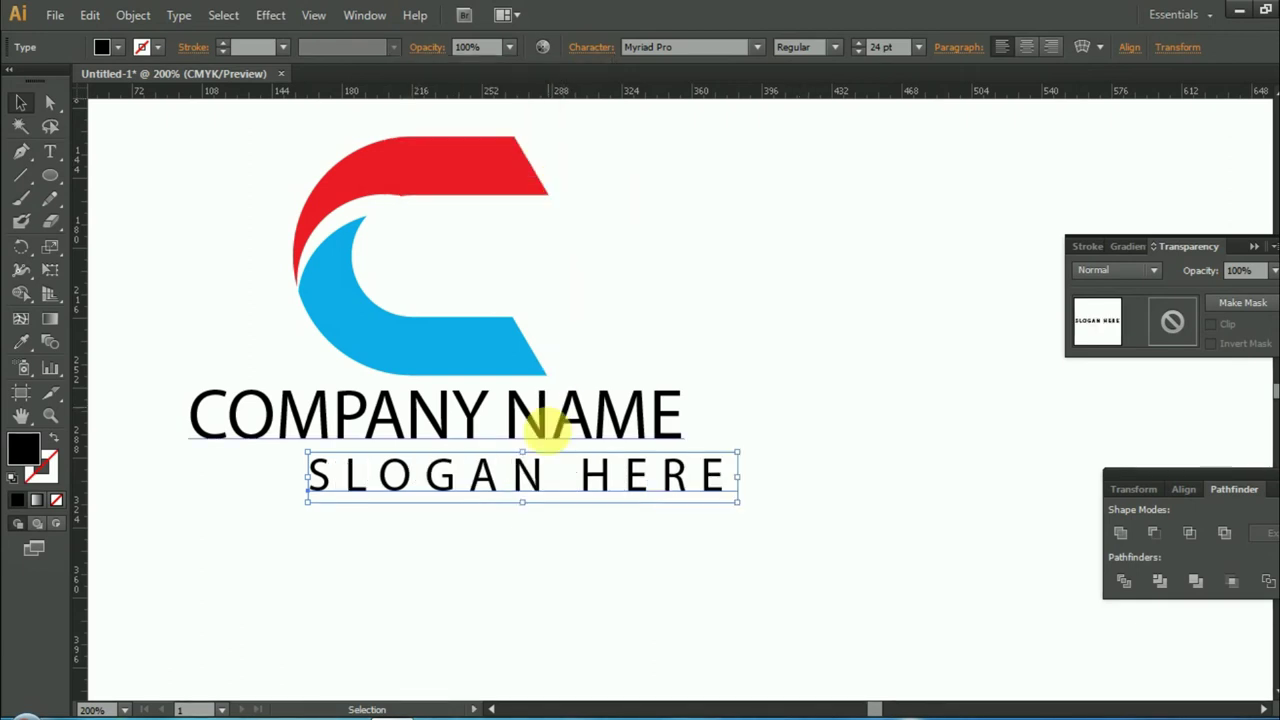
key("Left")
key("Left")
key("Left")
key("Left")
key("Left")
key("Left")
key("Left")
key("Left")
key("Left")
key("Left")
key("Left")
key("Left")
key("Left")
key("Left")
key("Left")
key("Left")
key("Left")
key("Left")
key("Left")
Step: Set SLOGAN HERE to Century Gothic at 21 pt and nudge it centred
left_click(690, 47)
type("Century")
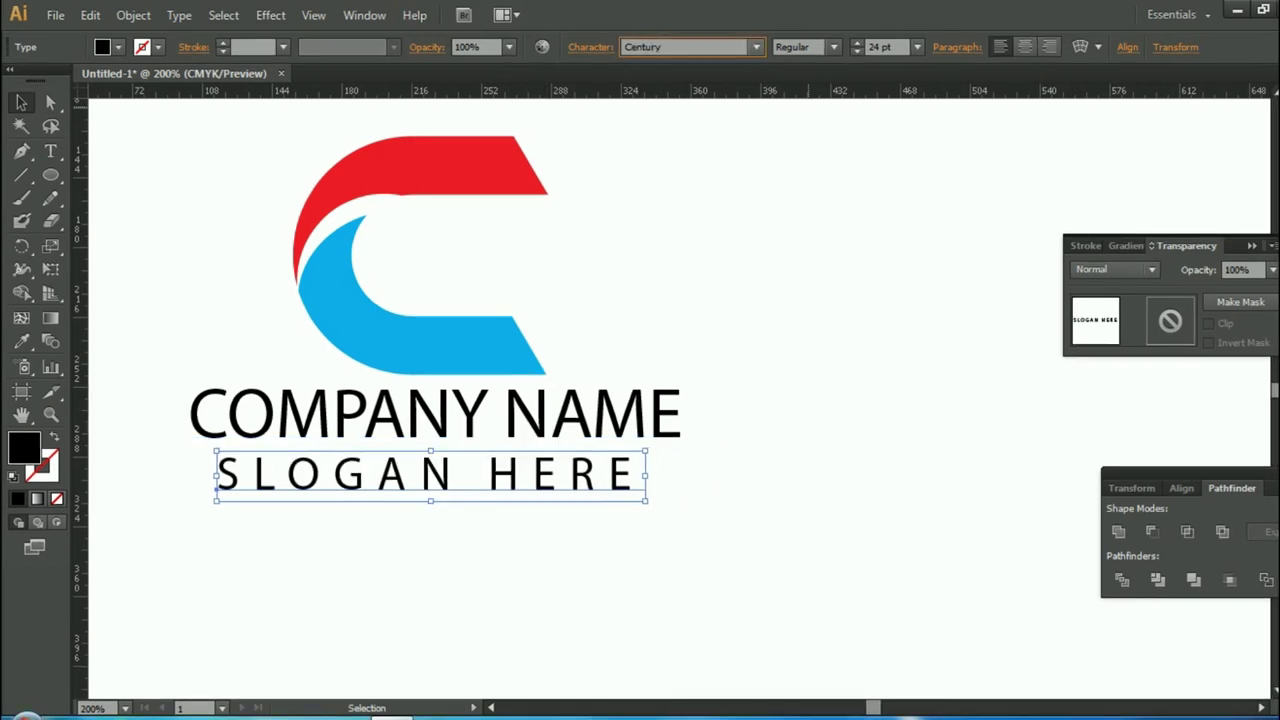
type(" Gothic")
key("Return")
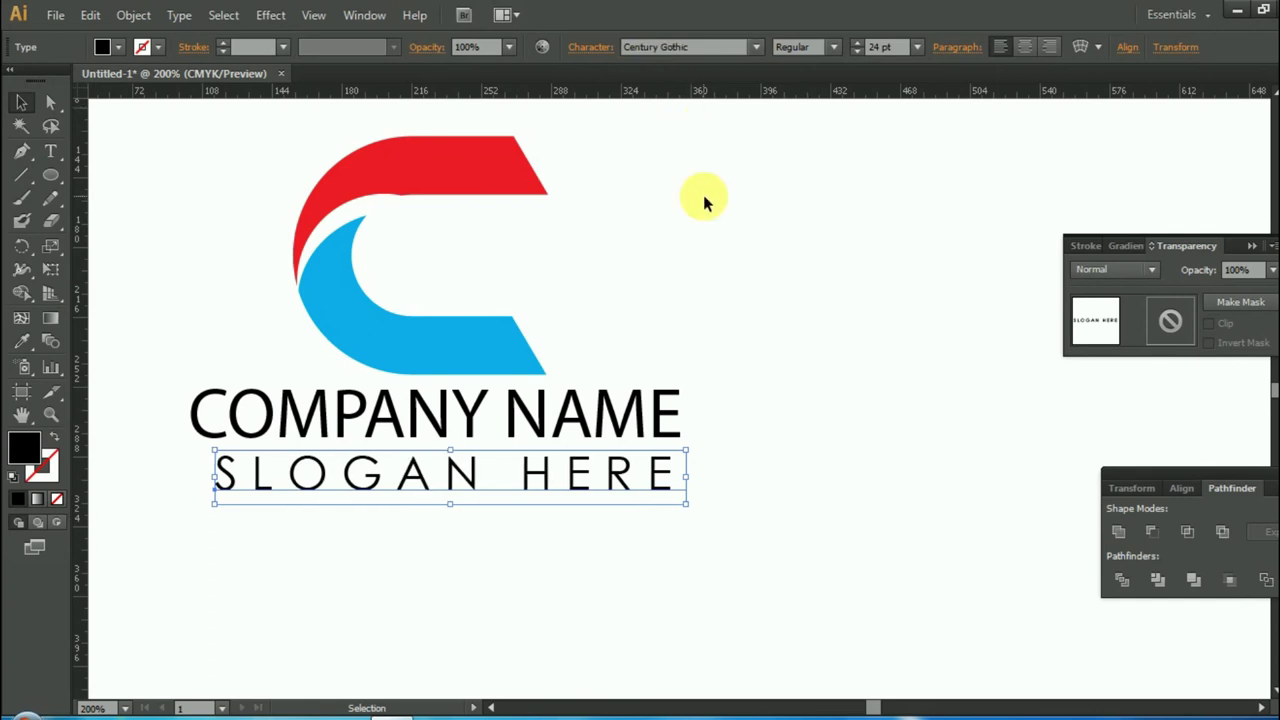
left_click(917, 47)
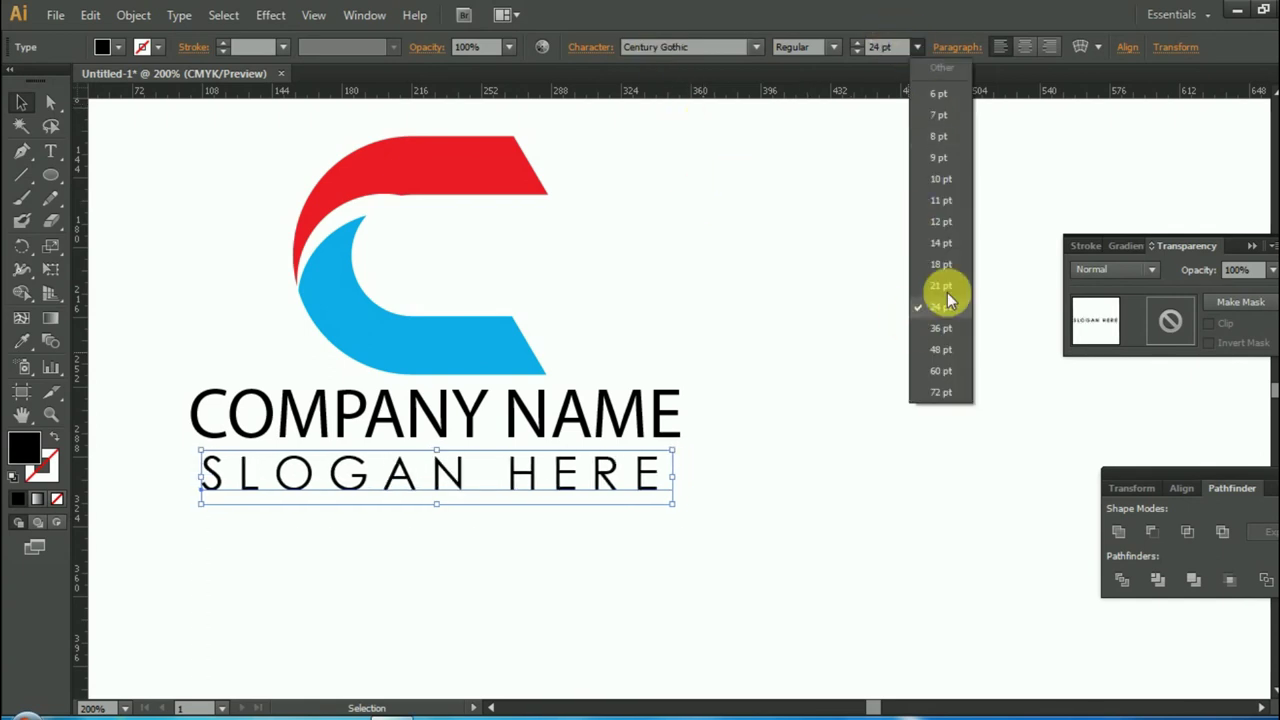
left_click(920, 280)
key("Right")
key("Right")
key("Right")
key("Up")
key("Up")
key("Up")
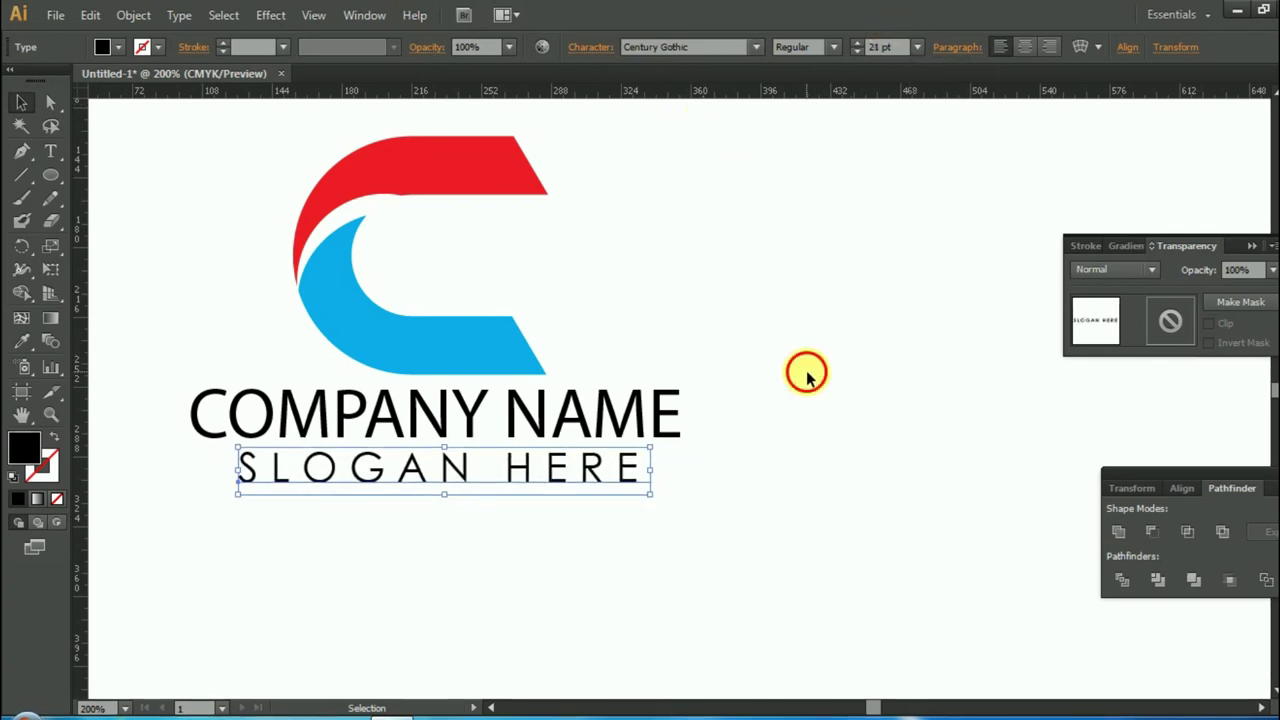
left_click(806, 368)
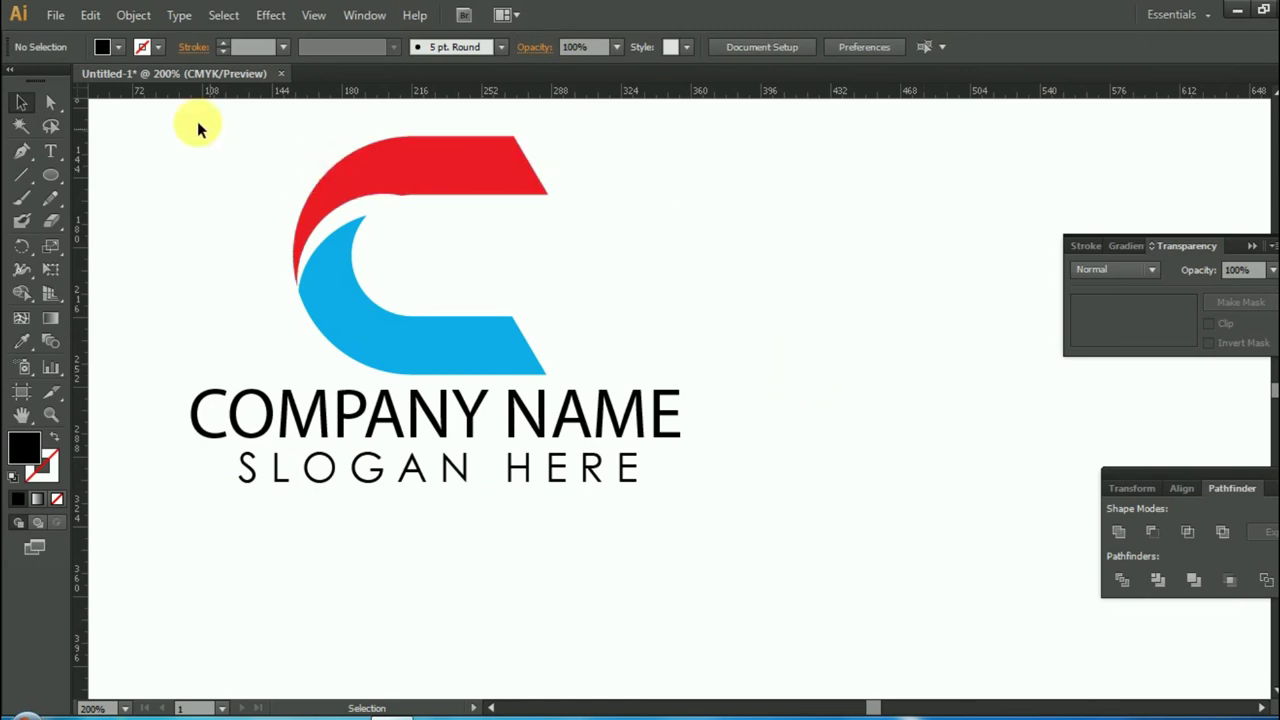
left_click_drag(195, 122, 649, 510)
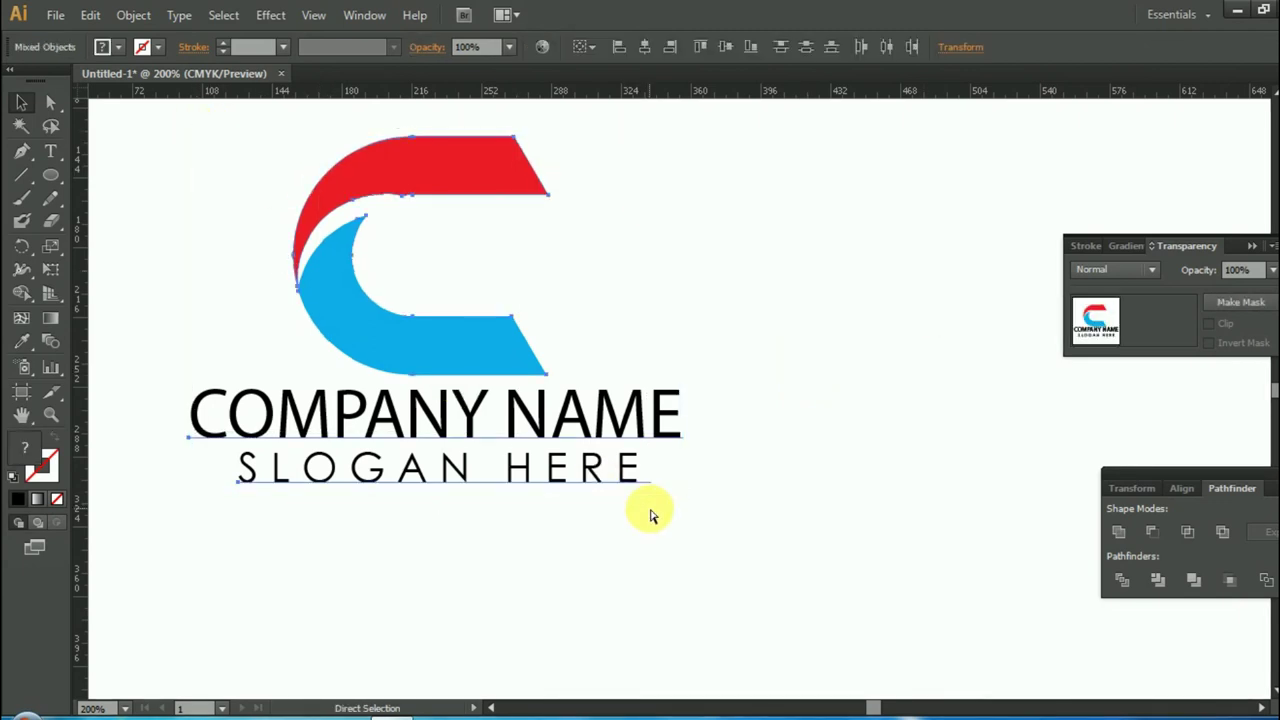
Step: Zoom out, pan, and drag a duplicate of the logo with its text to the right
key("ctrl+minus")
left_click_drag(814, 517, 625, 497)
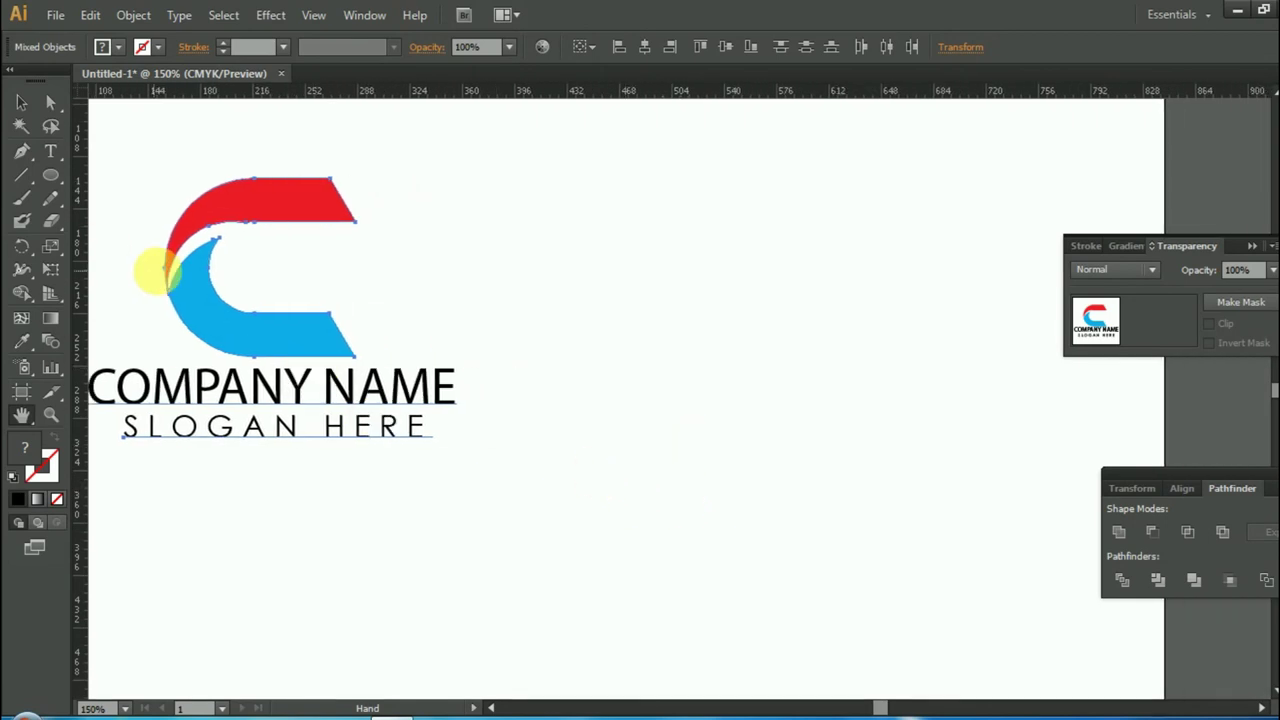
key("v")
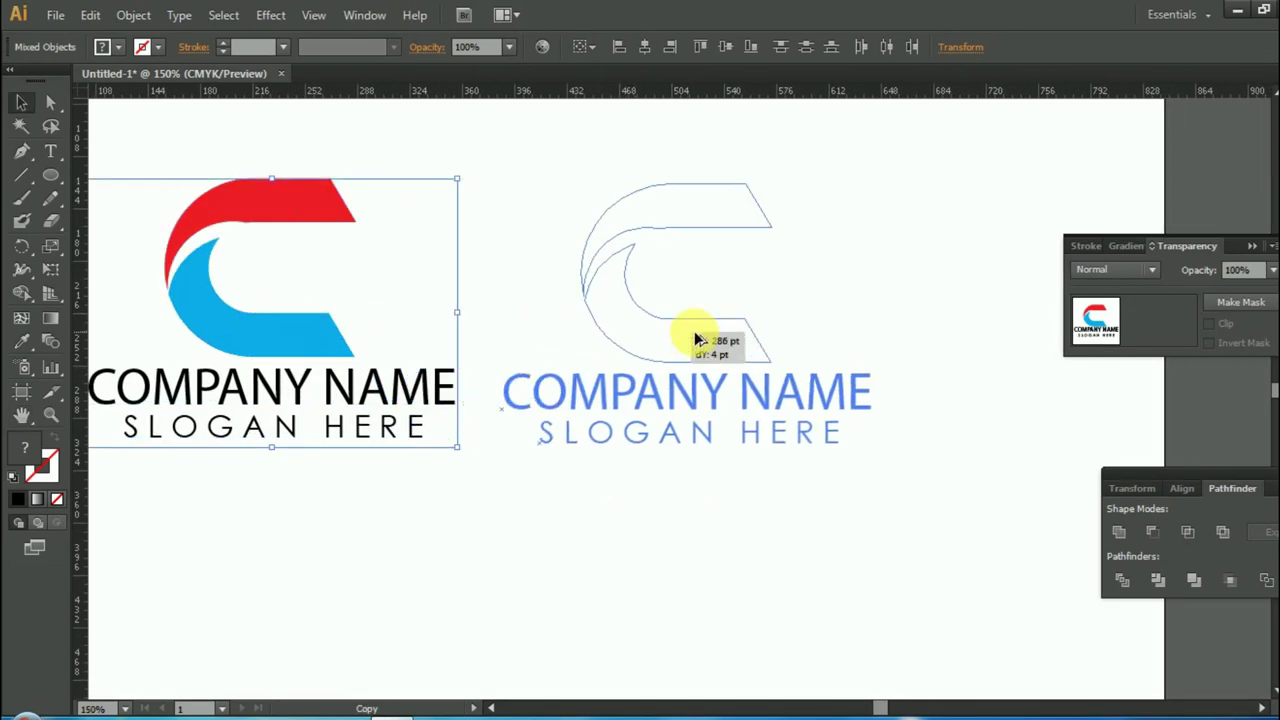
left_click_drag(257, 333, 771, 337)
left_click(778, 524)
left_click(800, 351)
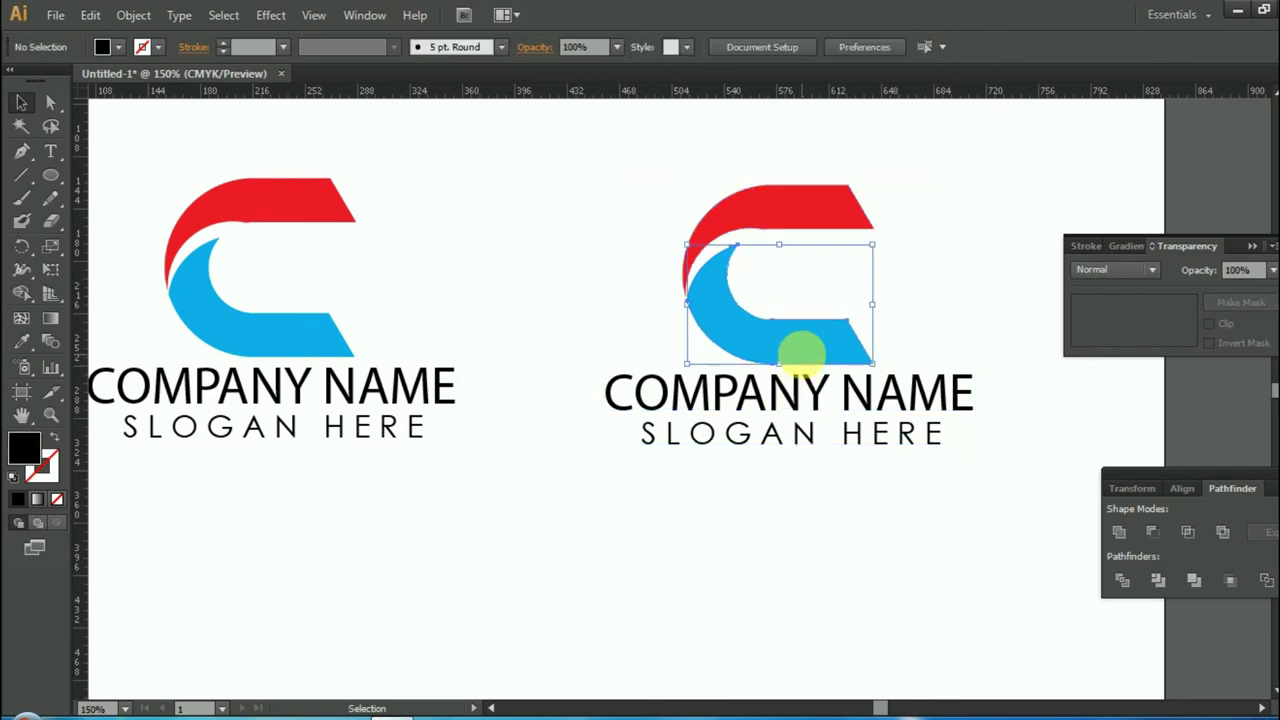
Step: Fill the copy's top shape green and its lower shape magenta
left_click(766, 209)
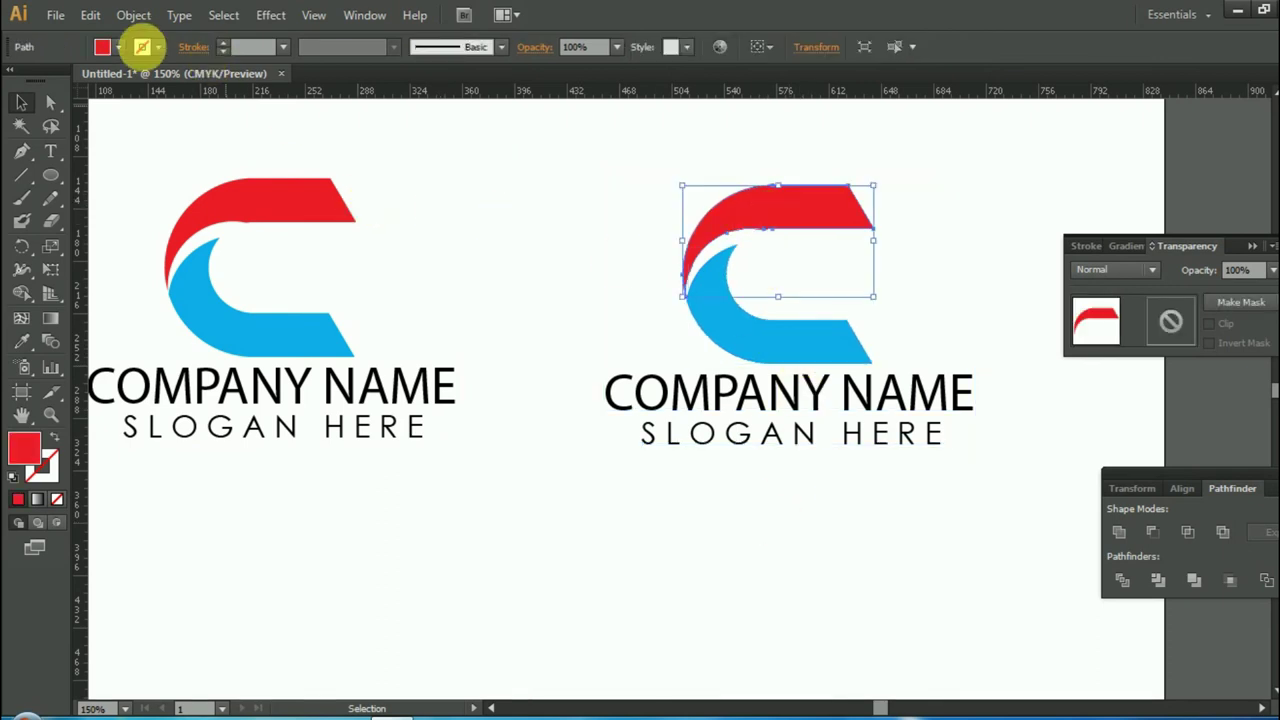
left_click(142, 47)
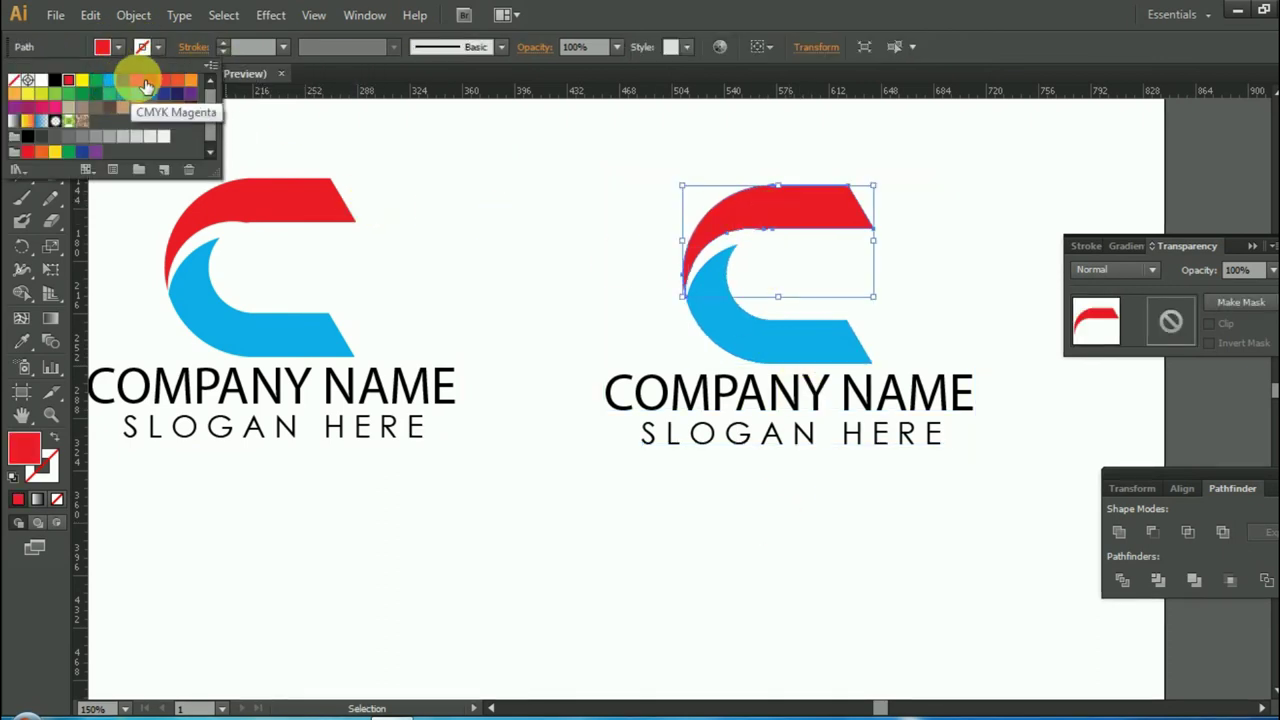
left_click(106, 86)
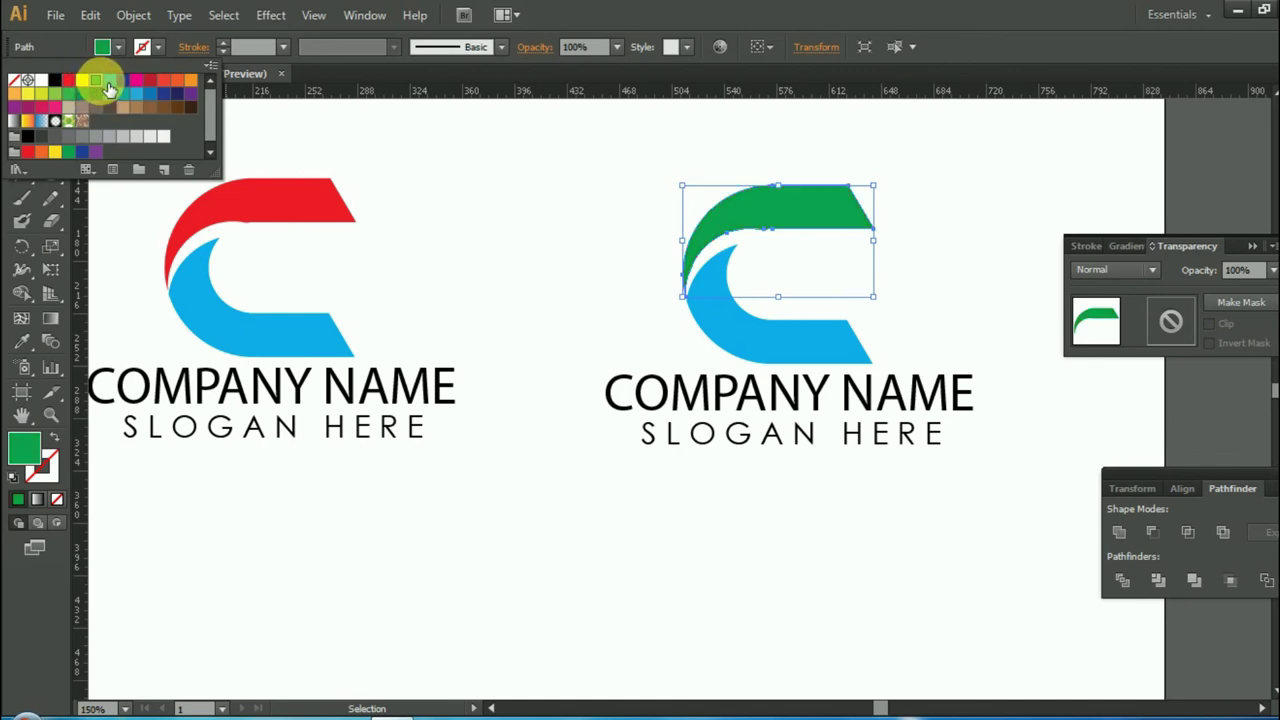
left_click(688, 336)
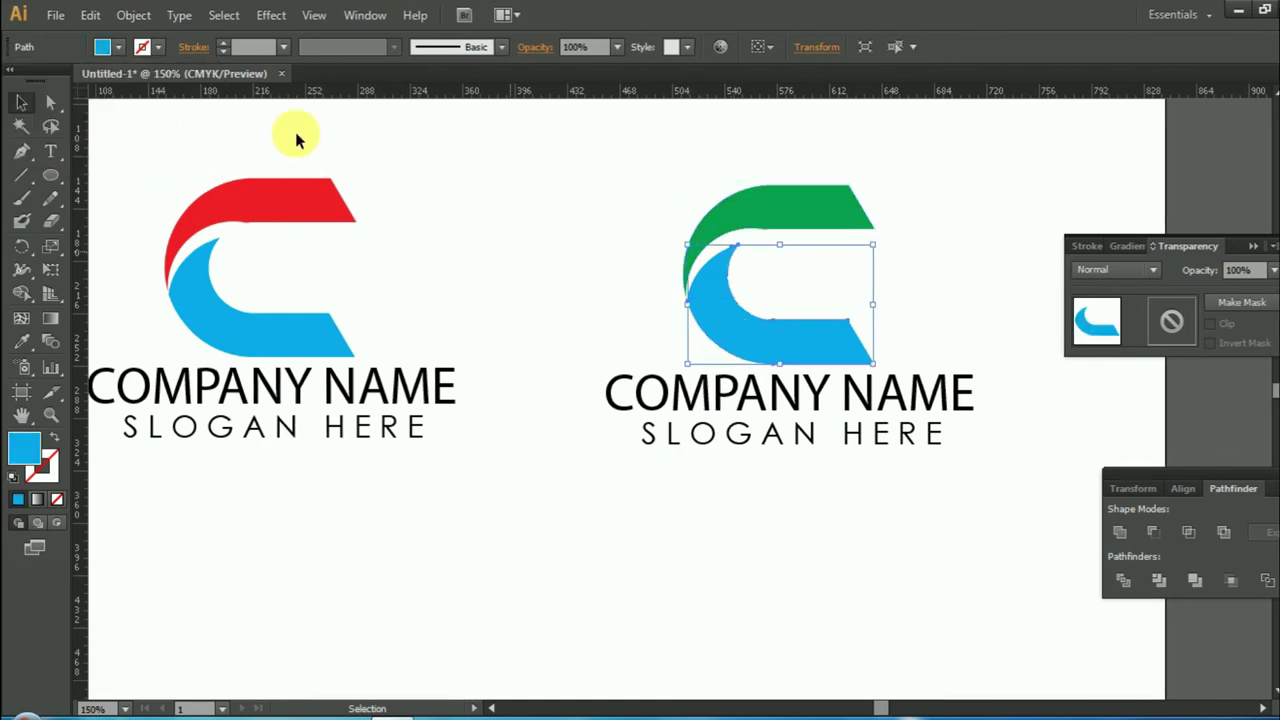
left_click(117, 47)
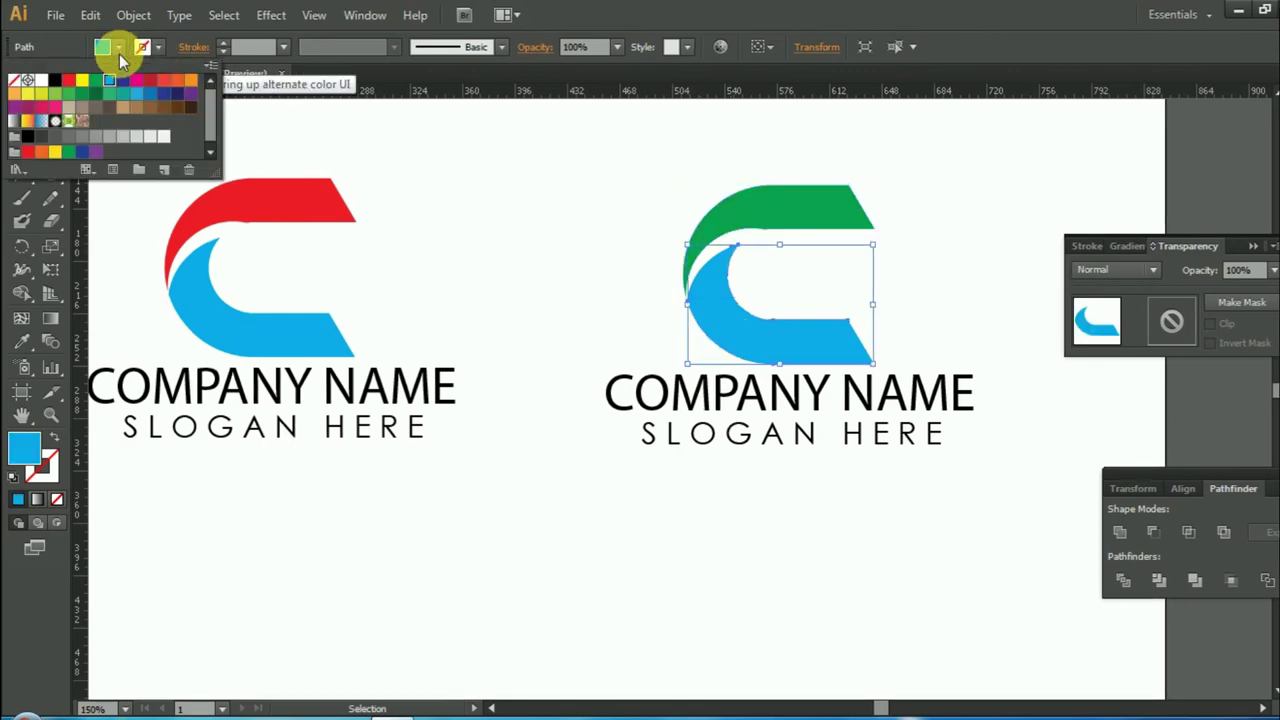
left_click(74, 87)
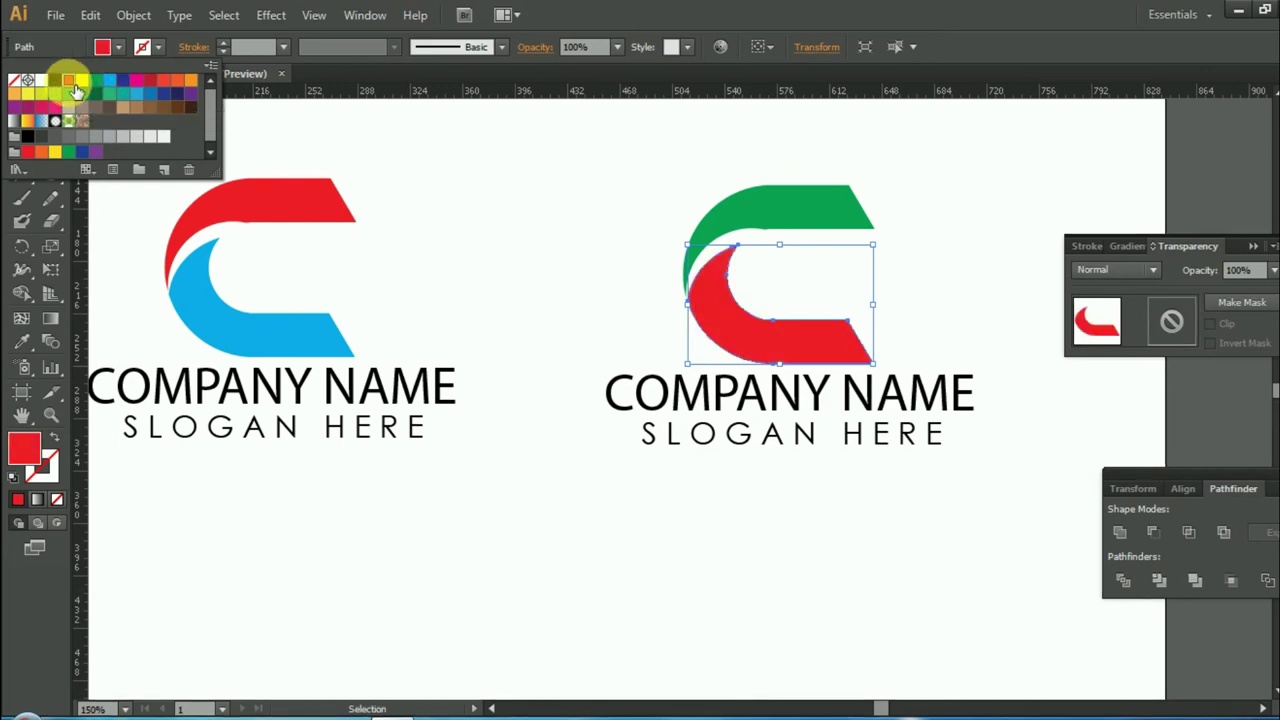
left_click(136, 80)
Step: Change the copy's top shape from green to blue
left_click(533, 246)
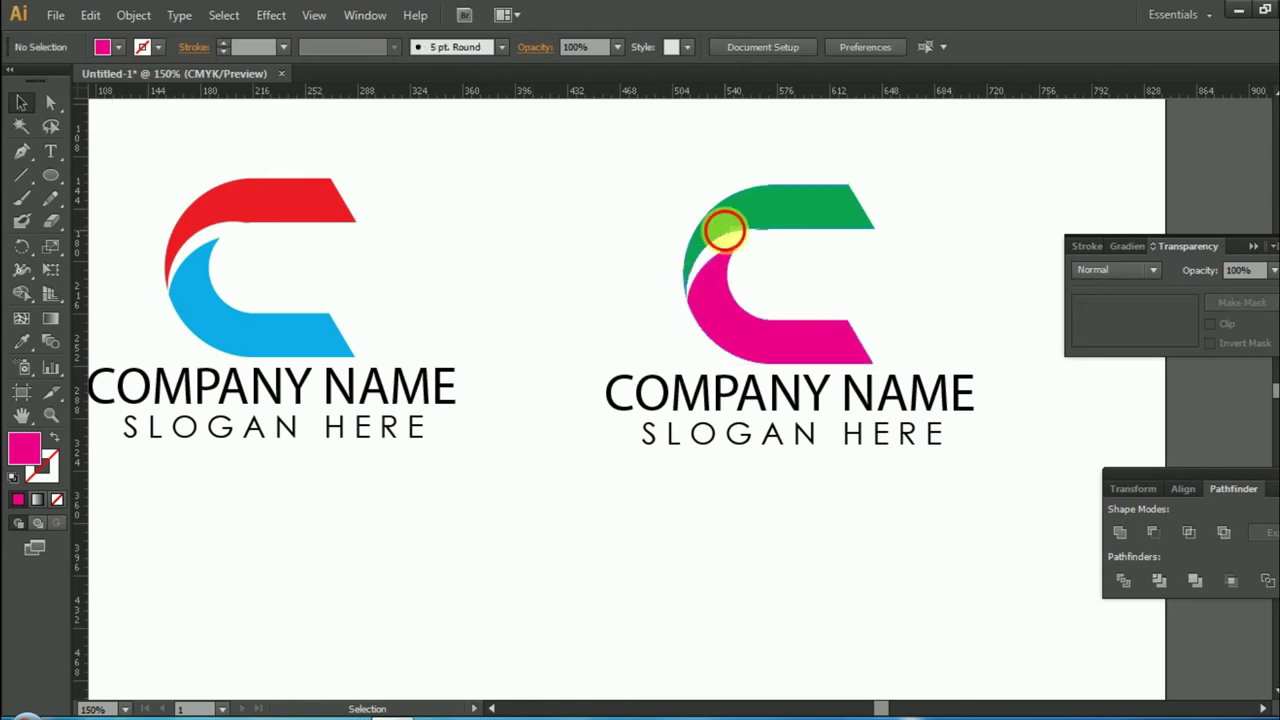
left_click(728, 234)
left_click(158, 48)
key("Escape")
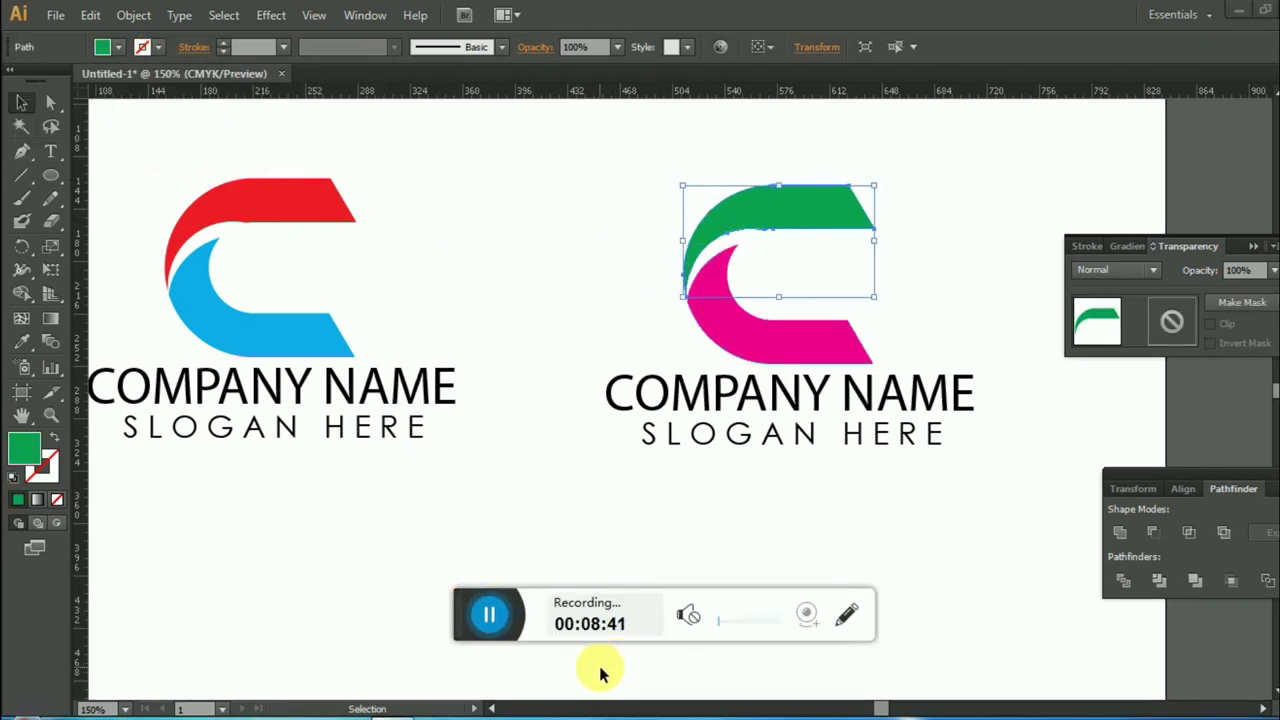
left_click(510, 506)
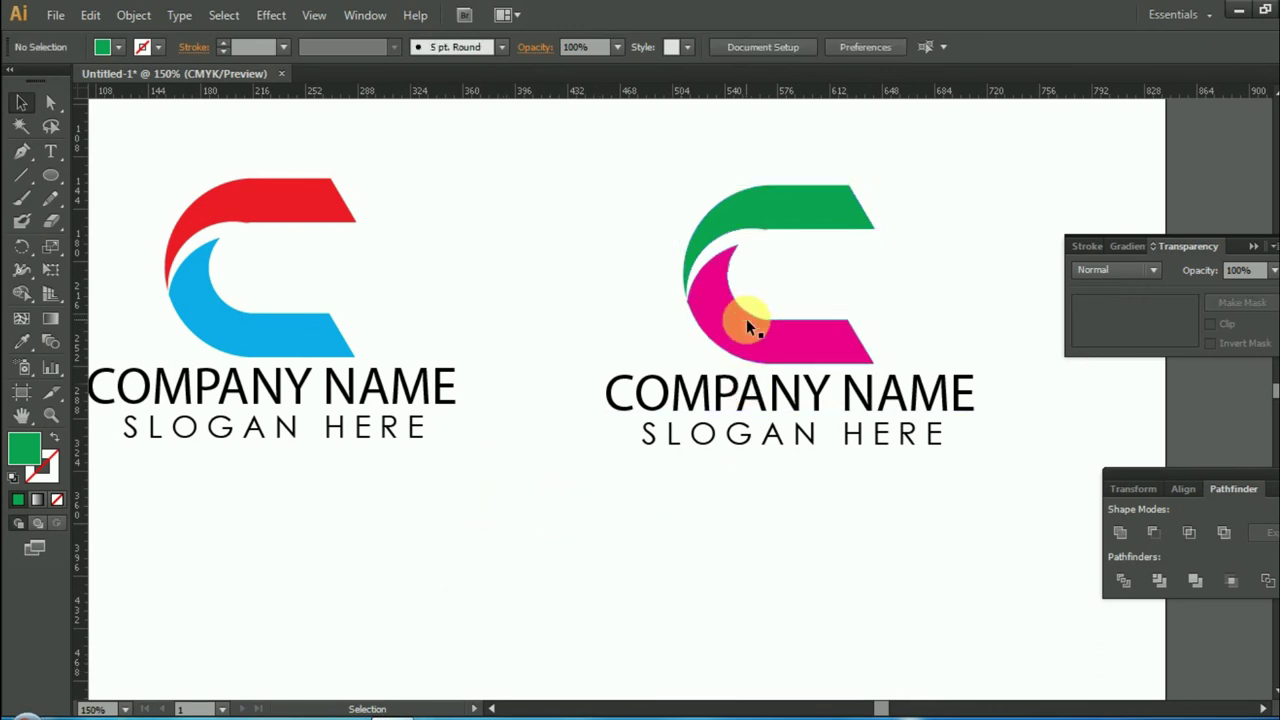
left_click(771, 217)
left_click(117, 47)
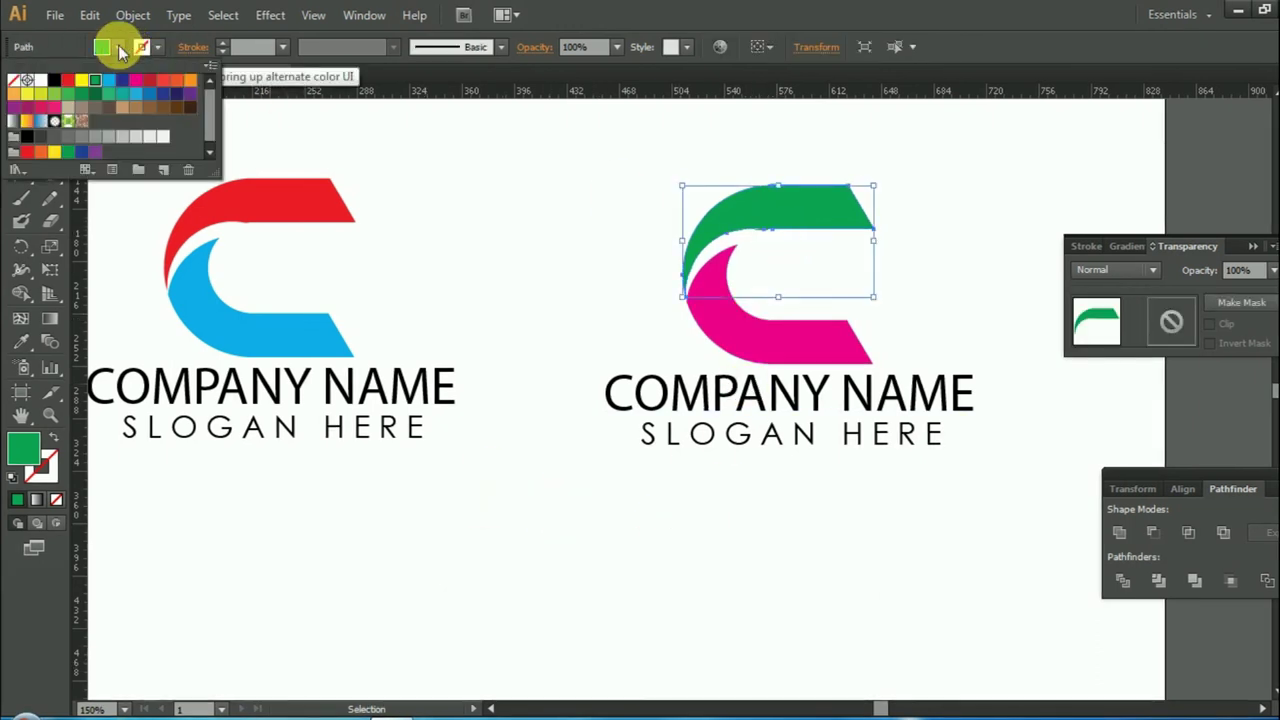
left_click(117, 90)
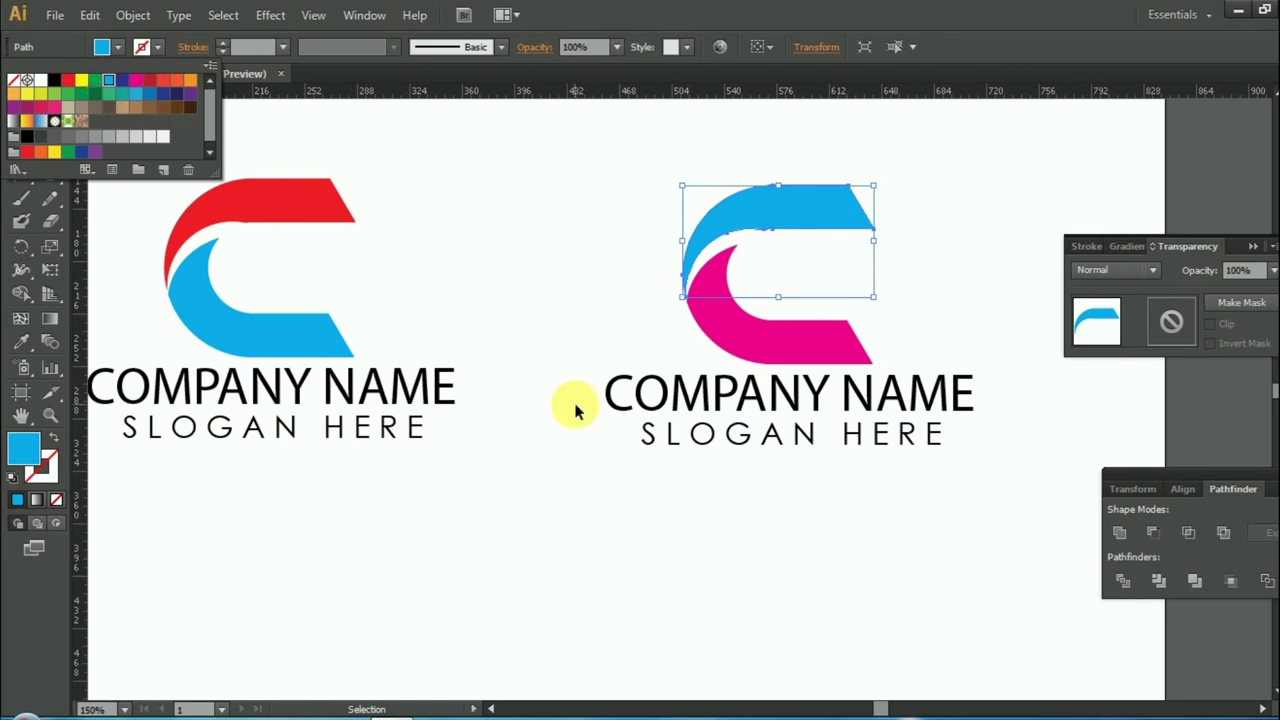
left_click(586, 480)
scroll(547, 478, "down", 1)
scroll(547, 478, "down", 3)
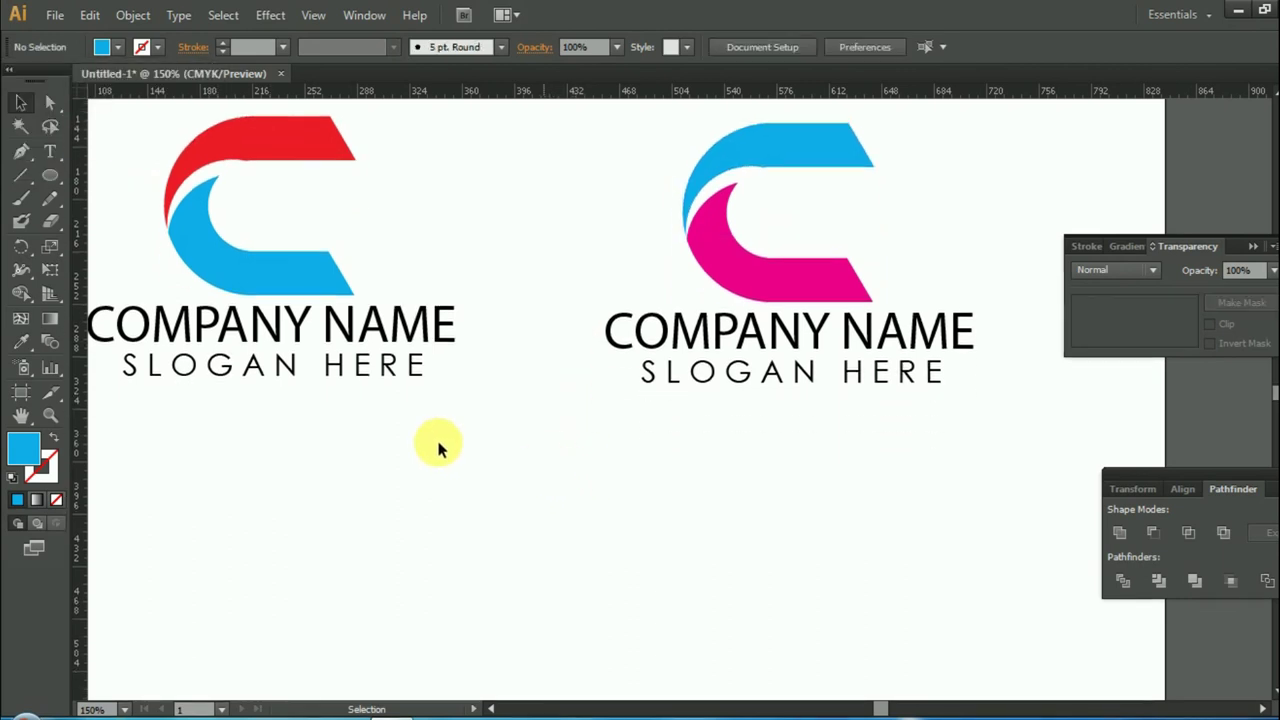
left_click_drag(171, 206, 437, 394)
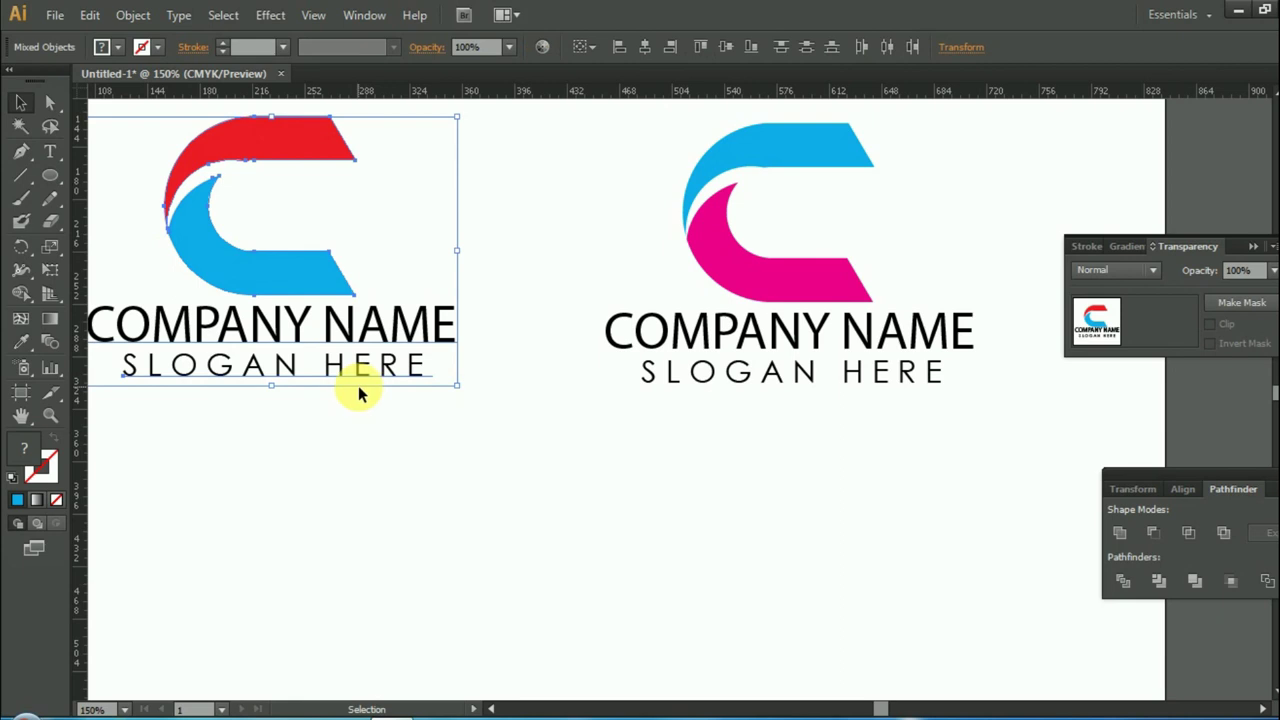
Step: Pan the canvas and zoom with Ctrl+1 to view the whole artboard
left_click(391, 437)
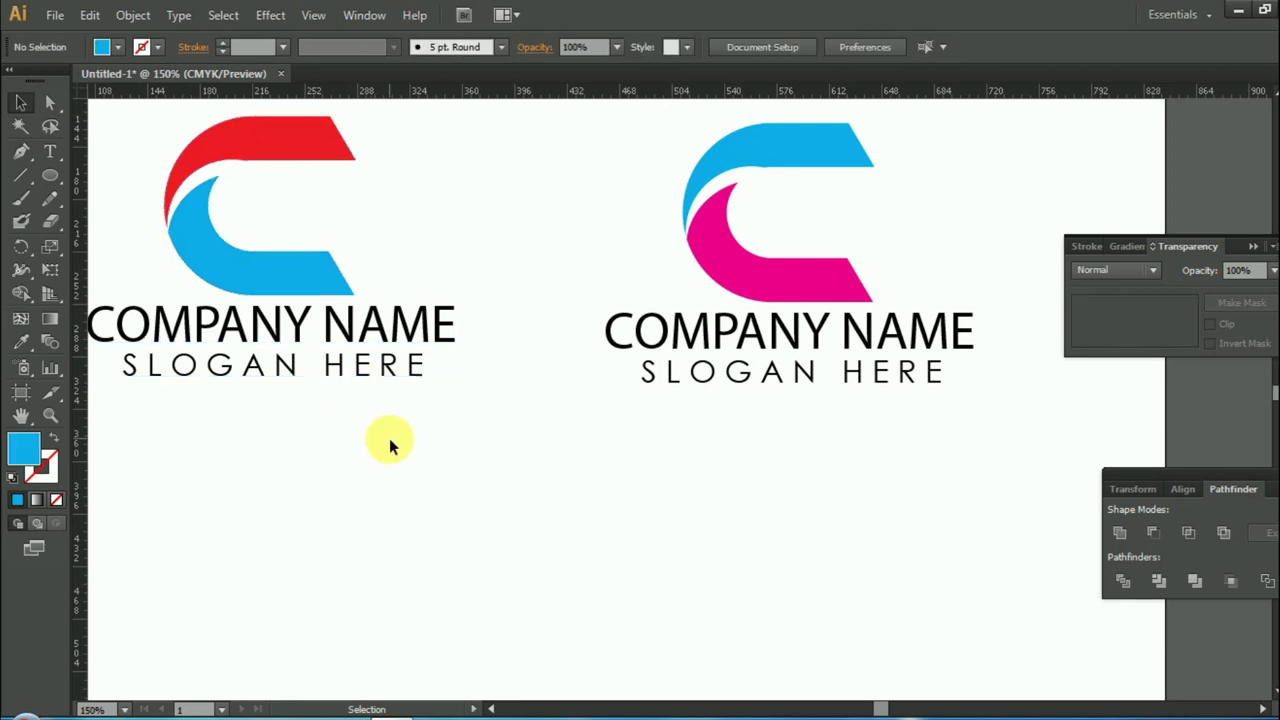
scroll(491, 449, "up", 1)
key("space")
mouse_move(491, 443)
left_mouse_down()
mouse_move(507, 522)
mouse_move(571, 520)
mouse_move(443, 517)
mouse_move(596, 524)
left_mouse_up()
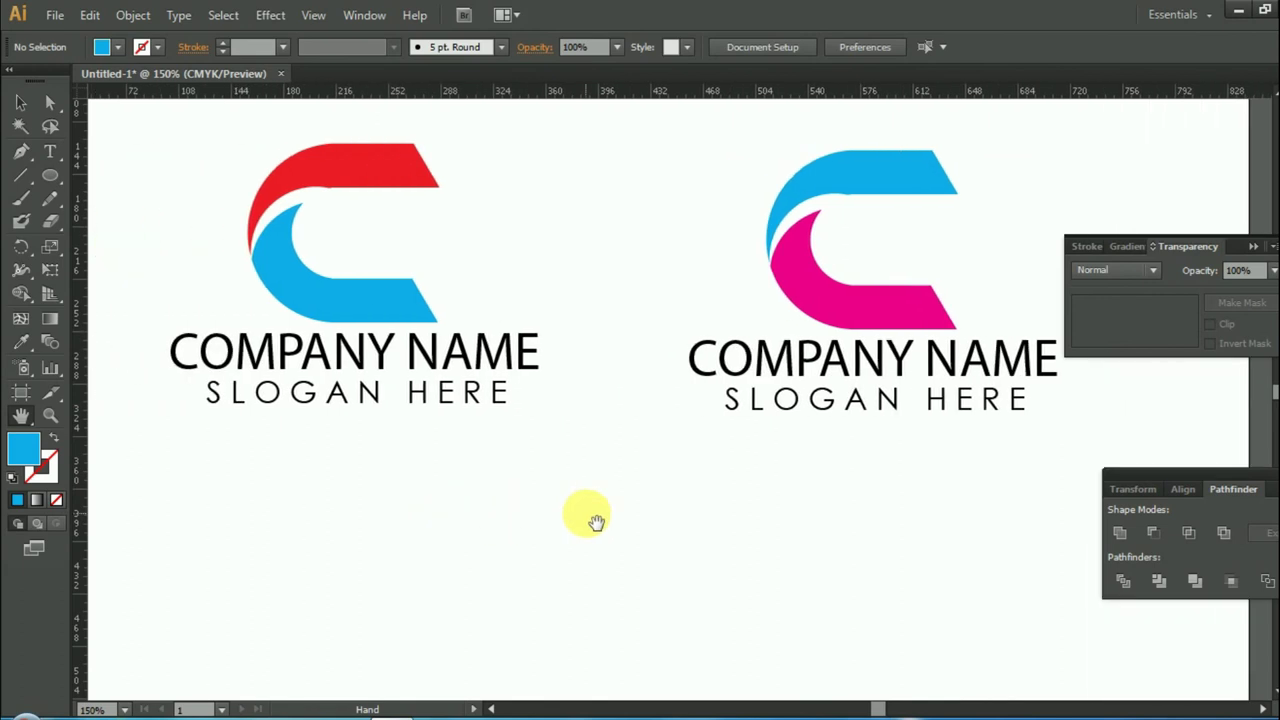
key("ctrl+1")
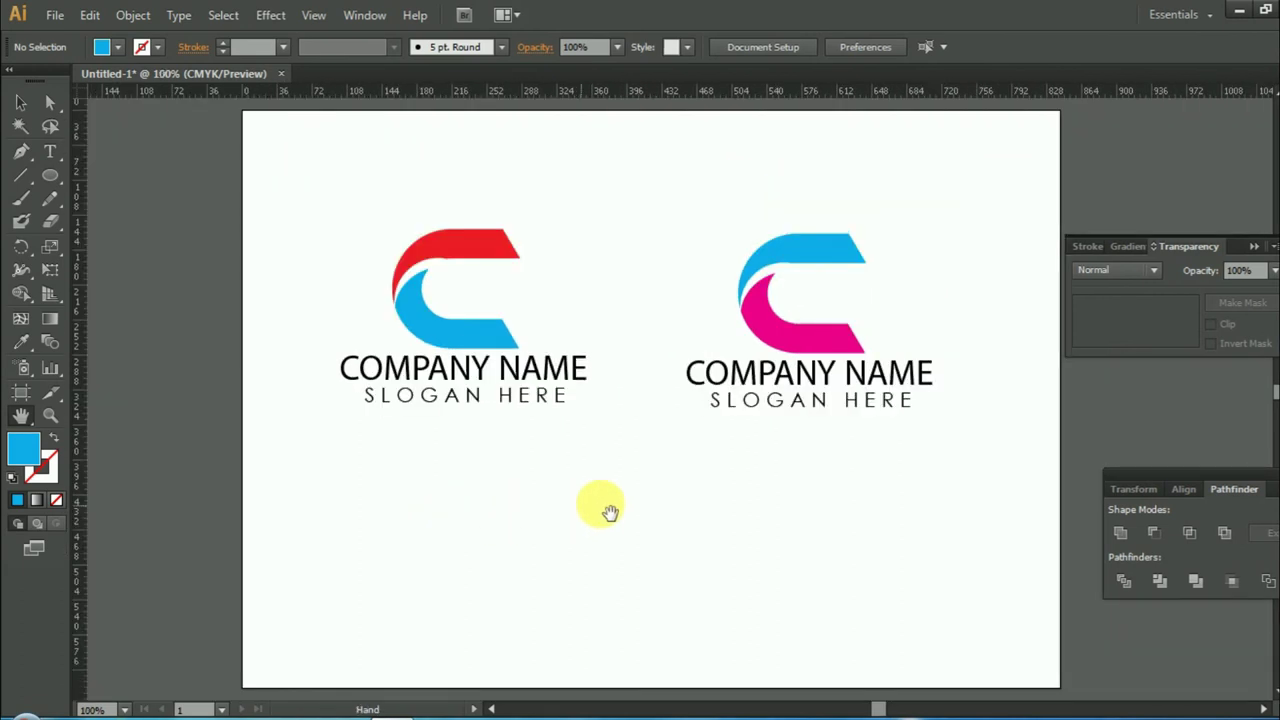
Step: Select both logos with Ctrl+A and move them 81 pt up
left_click(20, 102)
left_click_drag(322, 195, 945, 435)
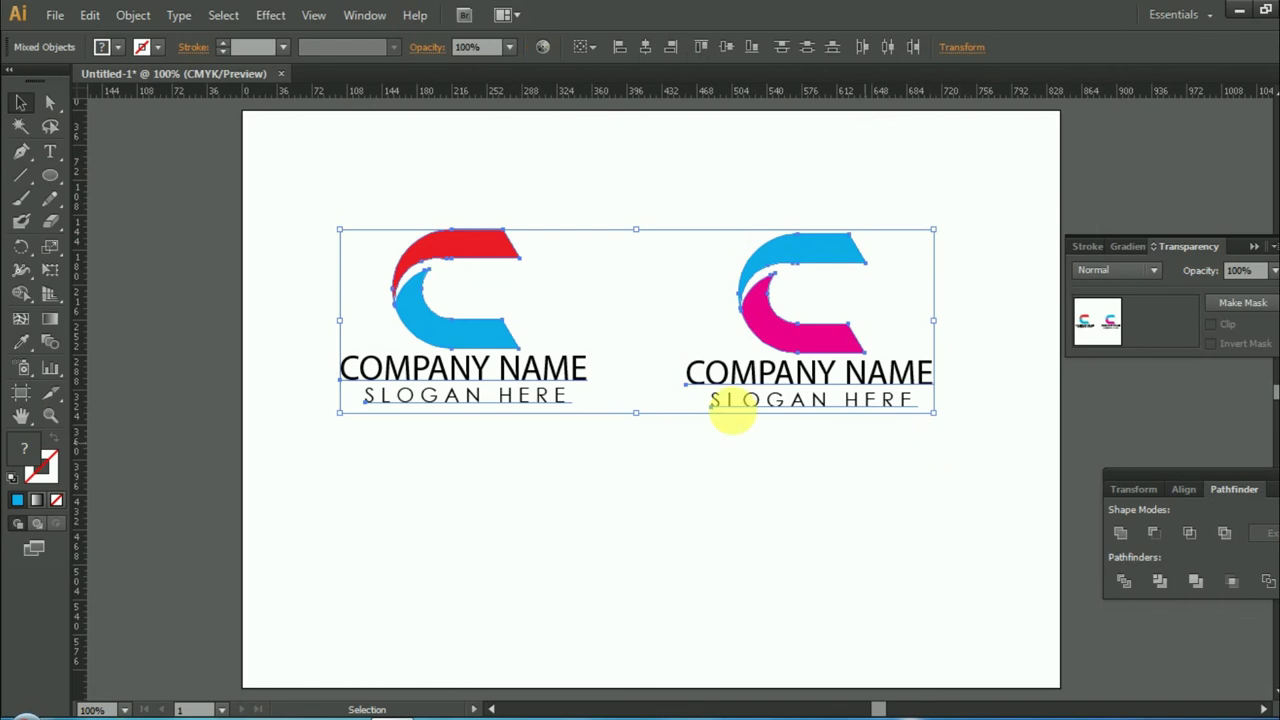
left_click(597, 251)
key("ctrl+a")
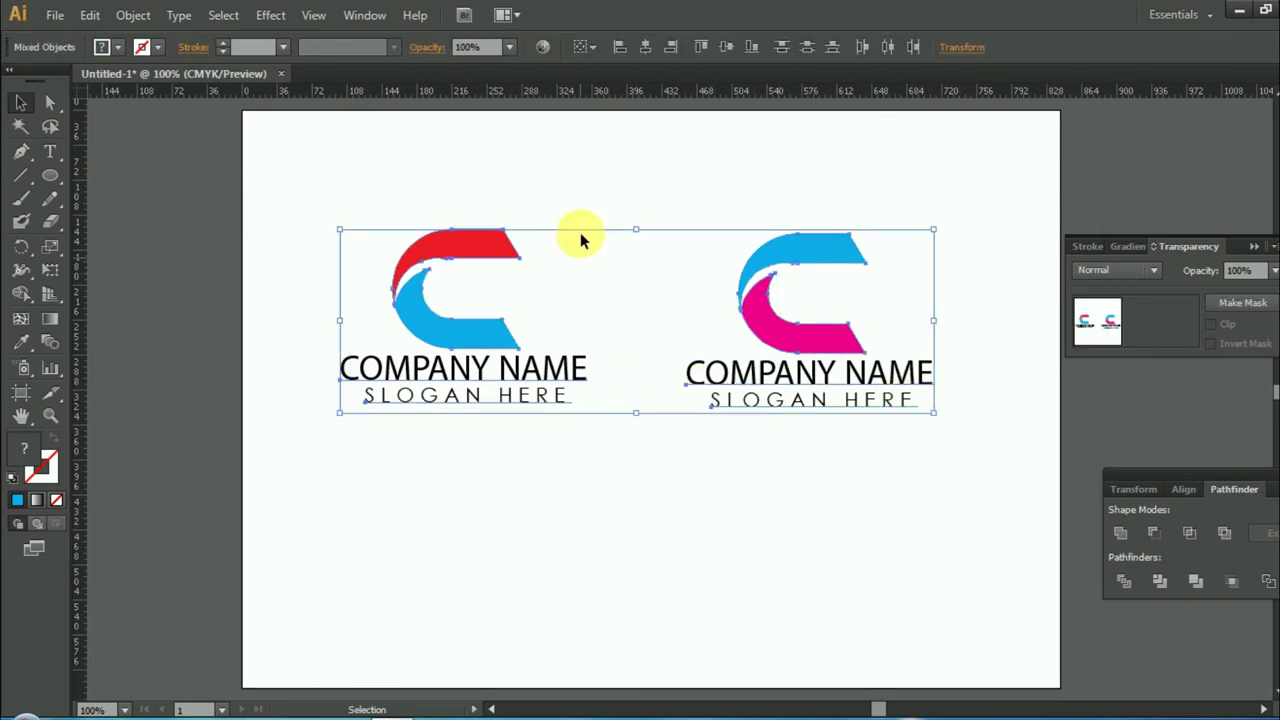
left_click(594, 232)
key("ctrl+a")
left_click_drag(433, 321, 433, 240)
left_click(532, 407)
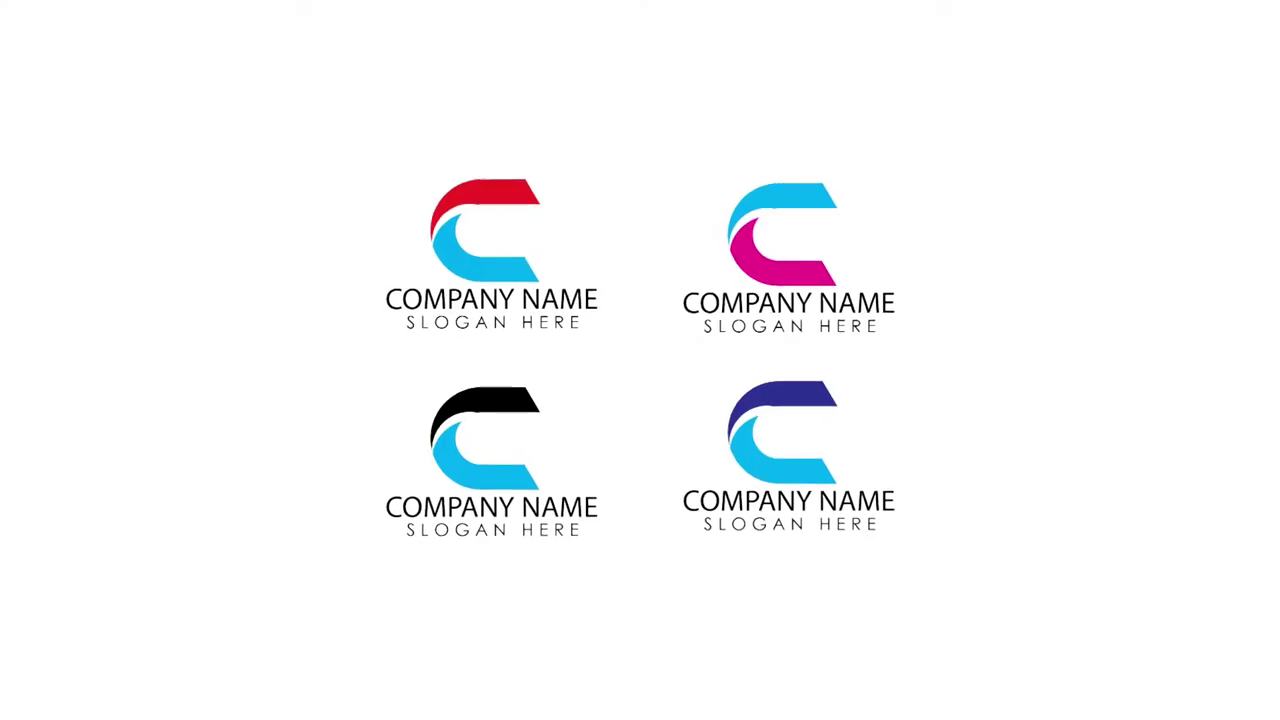